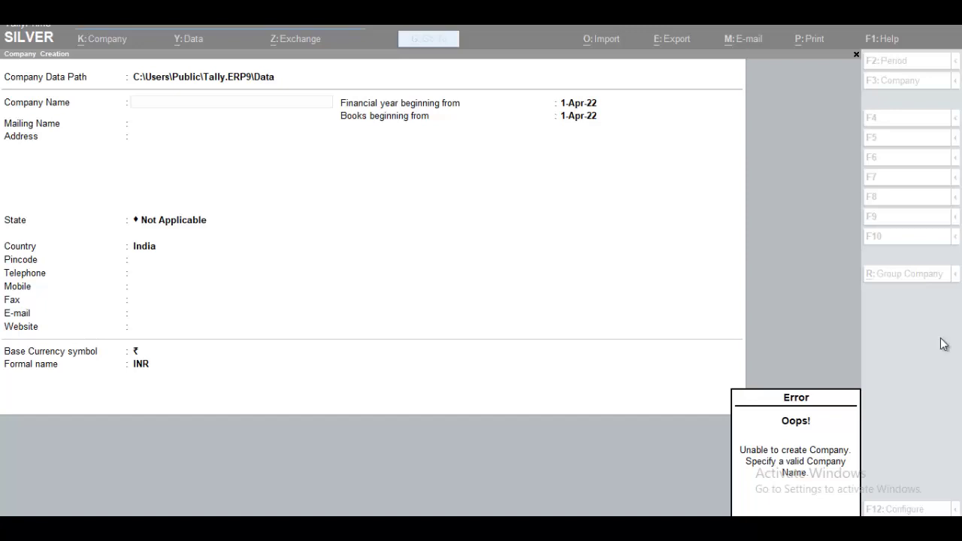
Enter Bablu as the new company's name and keep it as the mailing name.
left_click(170, 102)
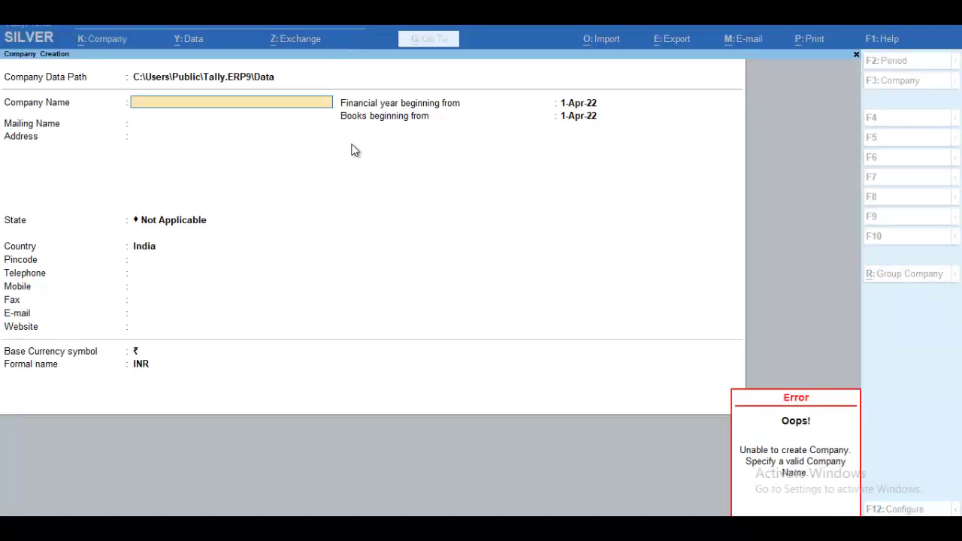
type("Bablu")
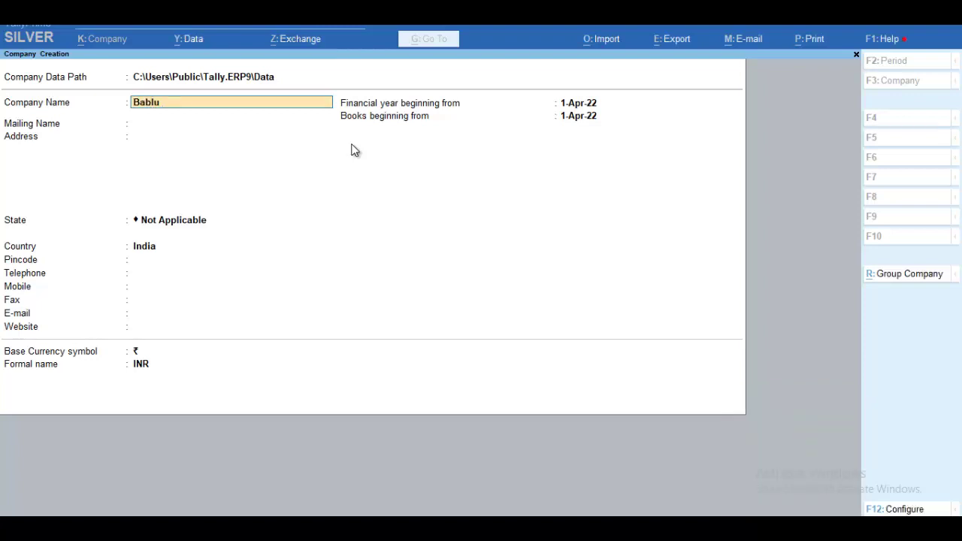
key("Return")
key("Return")
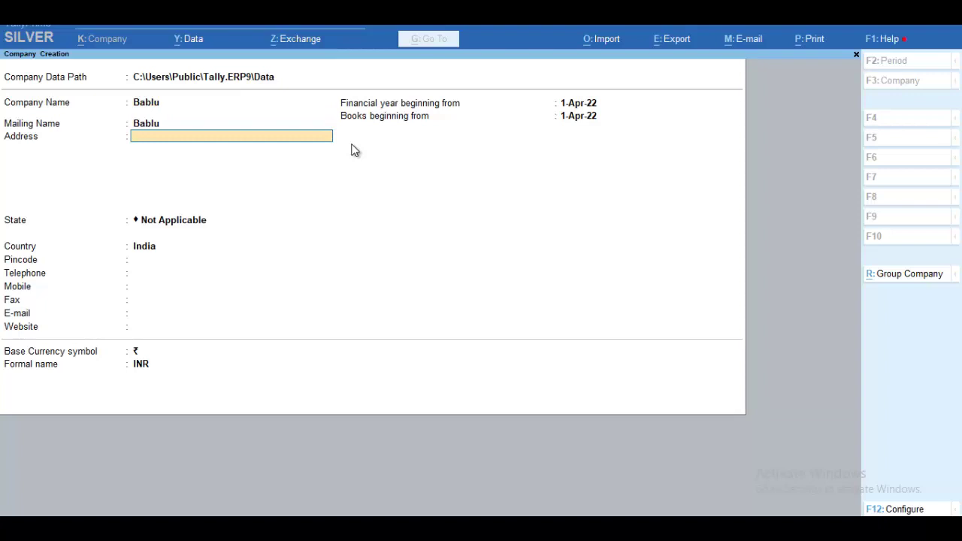
Set the company's state to Rajasthan, keep the 1-Apr-22 start dates, leave the contact details blank, and save the company.
key("Return")
type("Ra")
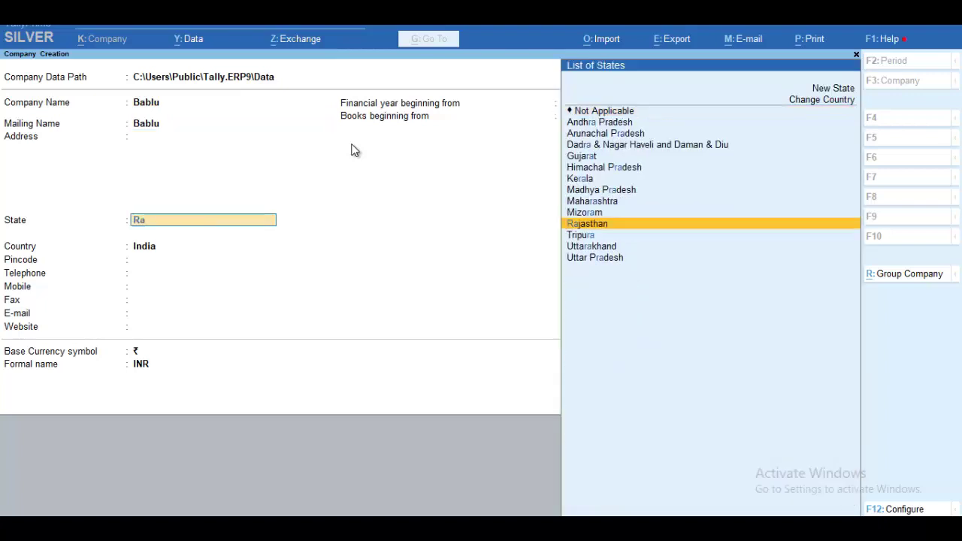
key("Return")
key("Return")
key("Return")
key("Return")
key("Return")
key("Return")
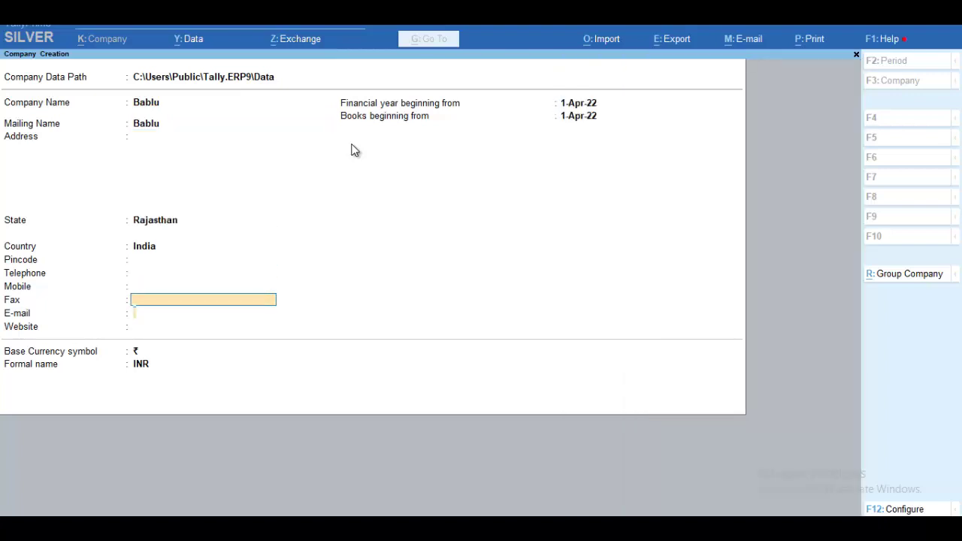
key("Return")
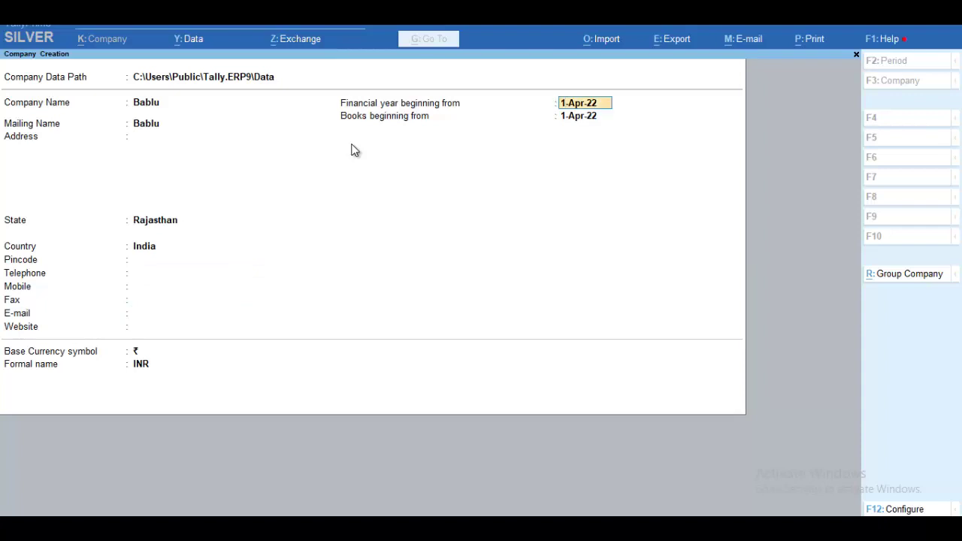
key("Return")
key("Return")
key("Return")
key("Return")
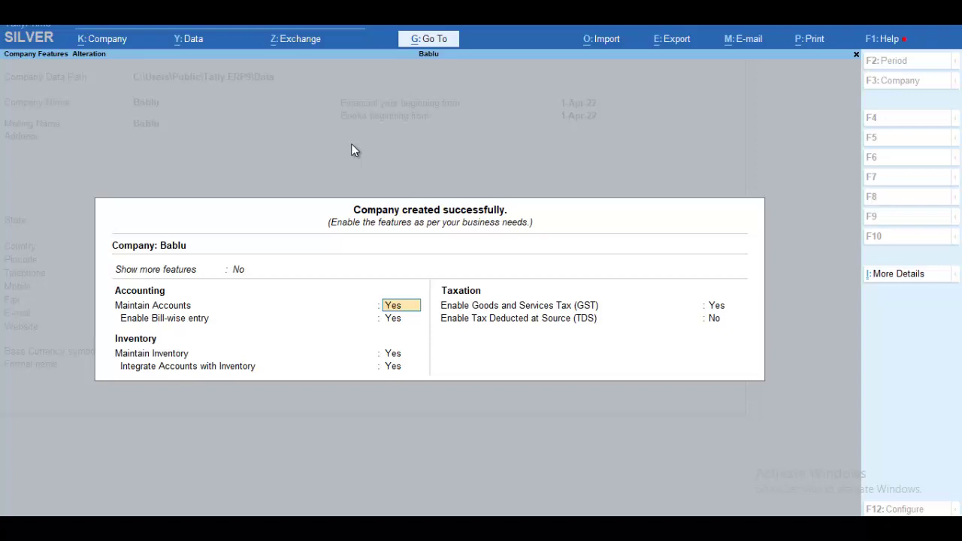
Disable Goods and Services Tax (GST) in the new company's features and accept the settings.
key("Return")
key("Return")
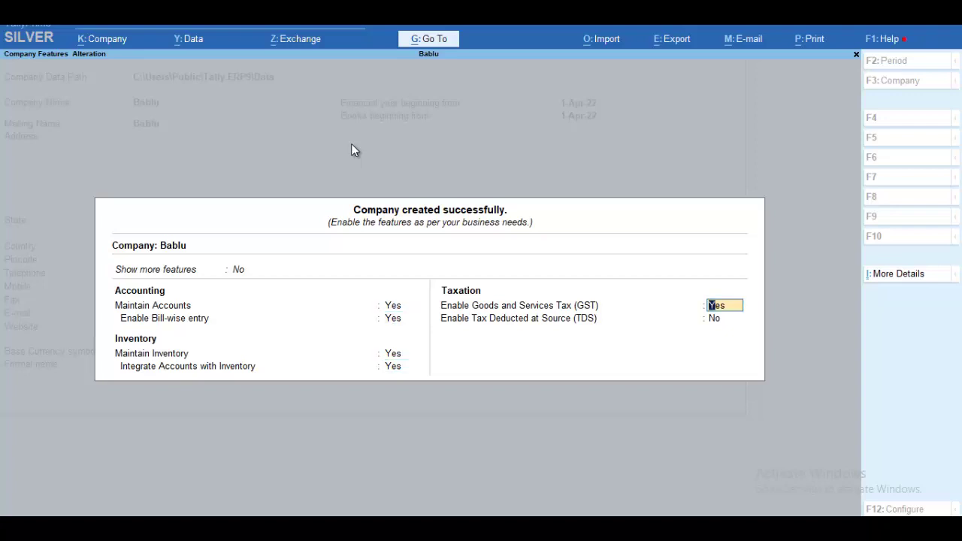
type("n")
key("Return")
key("Return")
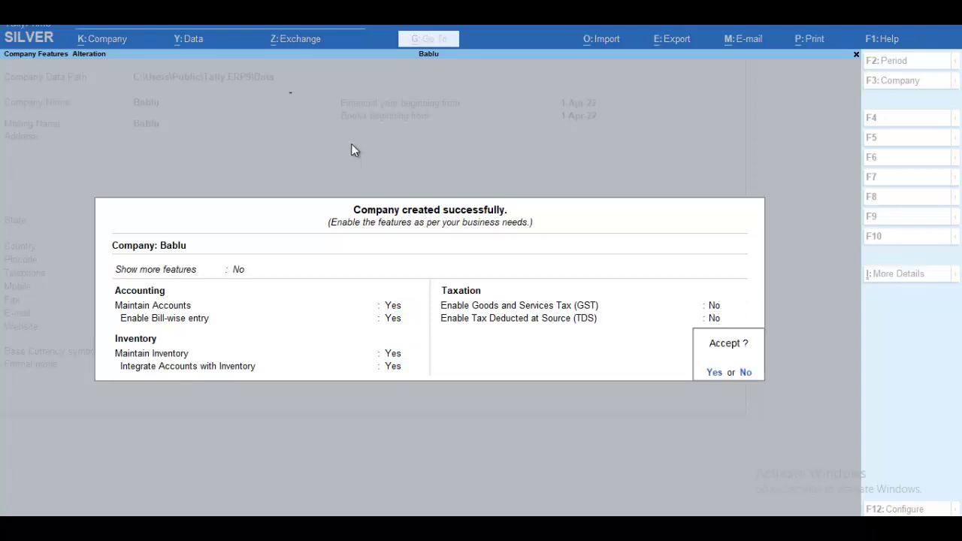
key("Return")
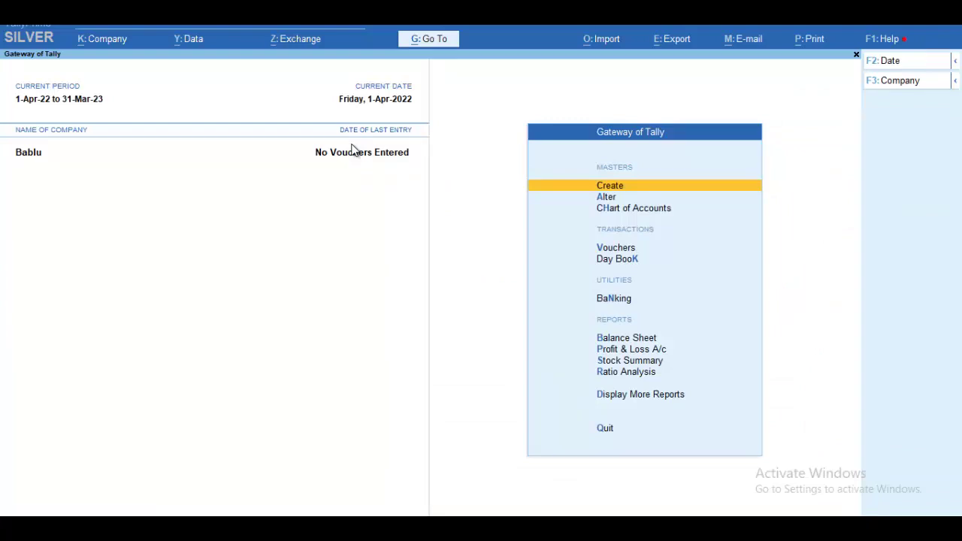
Open the creation form for a new stock group master.
key("Return")
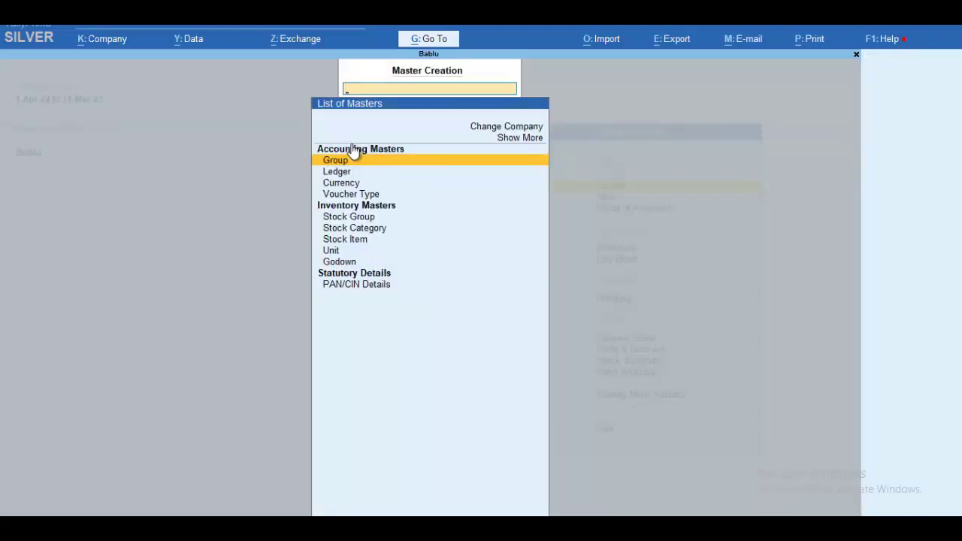
key("Down")
key("Down")
key("Down")
key("Down")
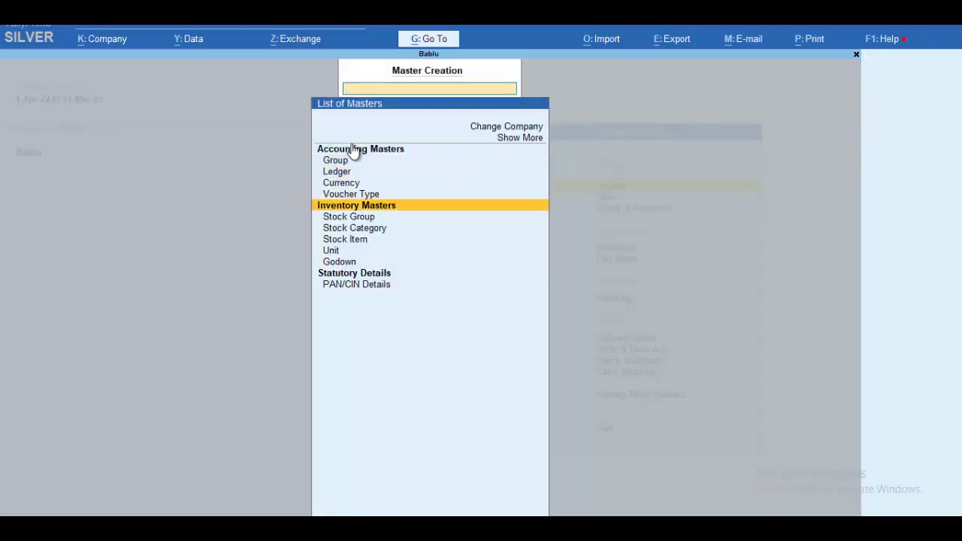
key("Down")
key("Return")
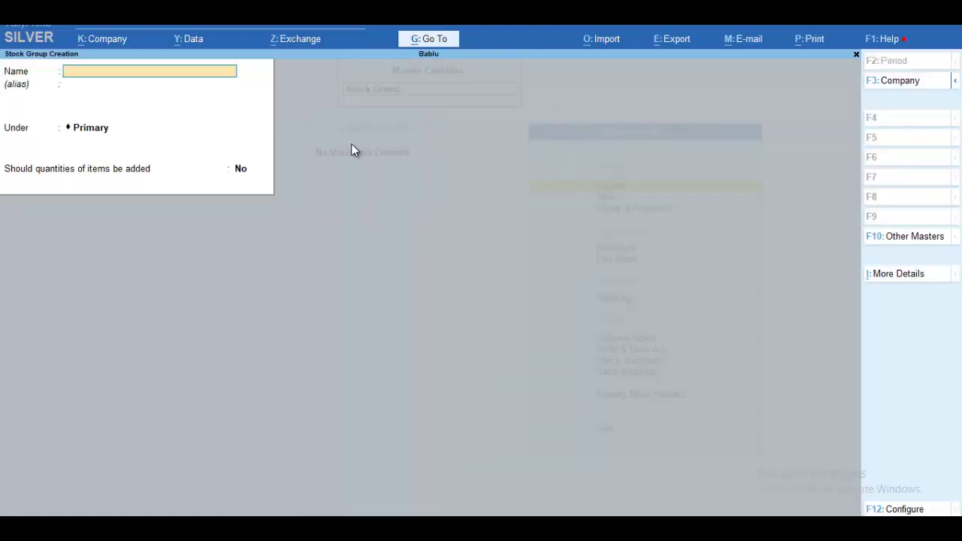
Create a stock group named Cement under Primary with item quantities added, and return to the Gateway of Tally.
type("Cement")
key("Return")
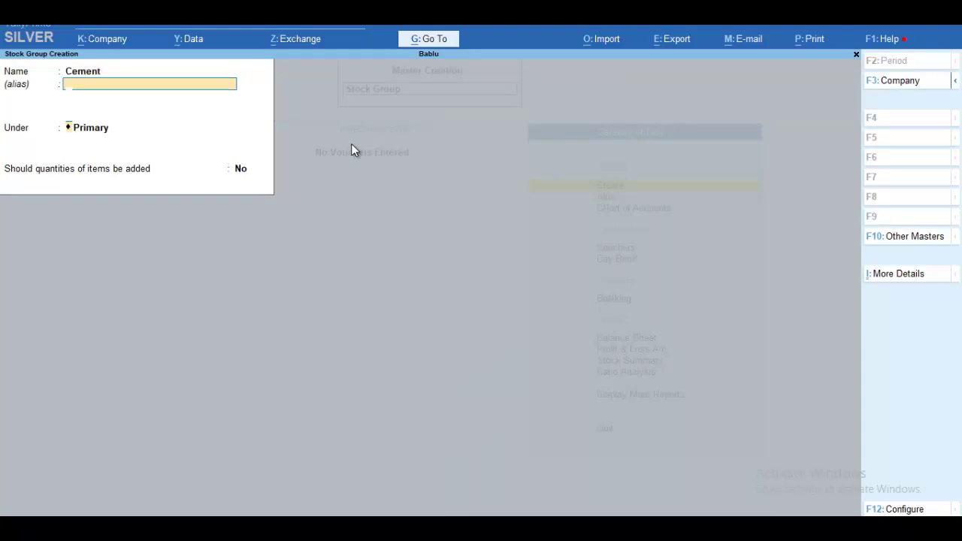
key("Return")
key("Return")
type("y")
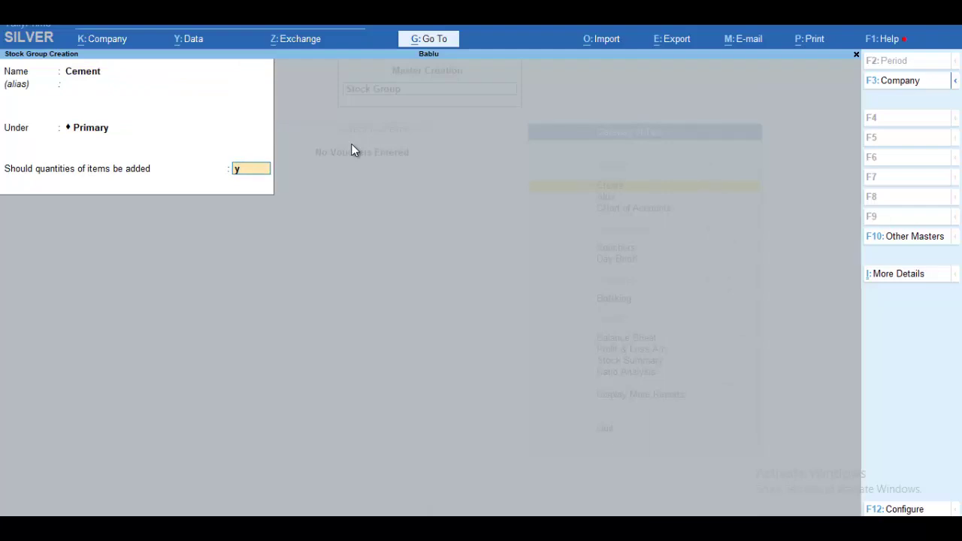
key("Return")
key("Return")
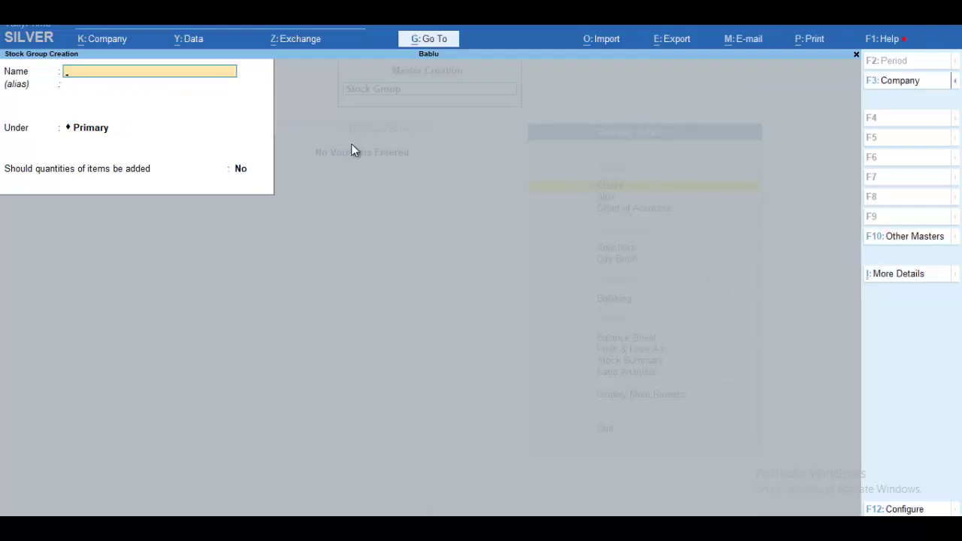
key("Escape")
key("Return")
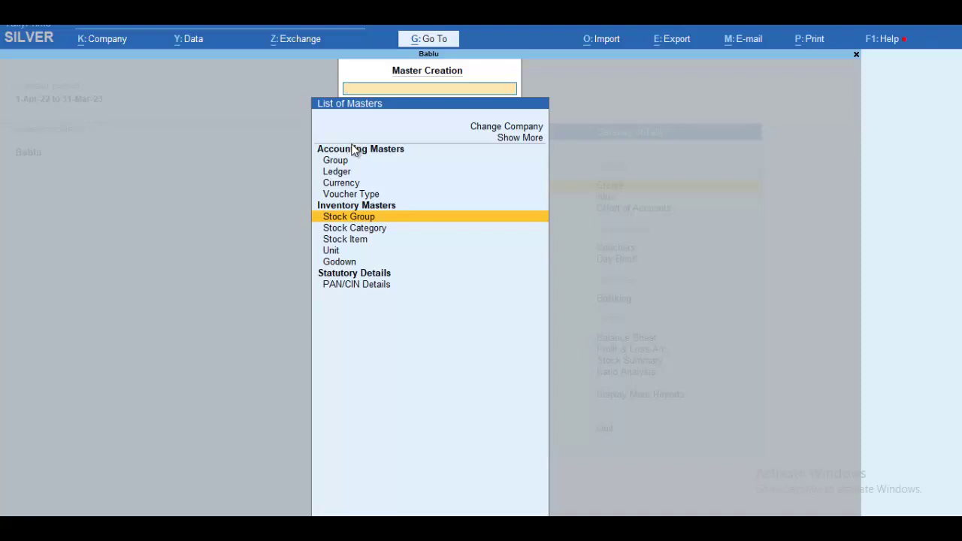
key("Escape")
Open the list of stock groups in the chart of accounts.
key("Down")
key("Down")
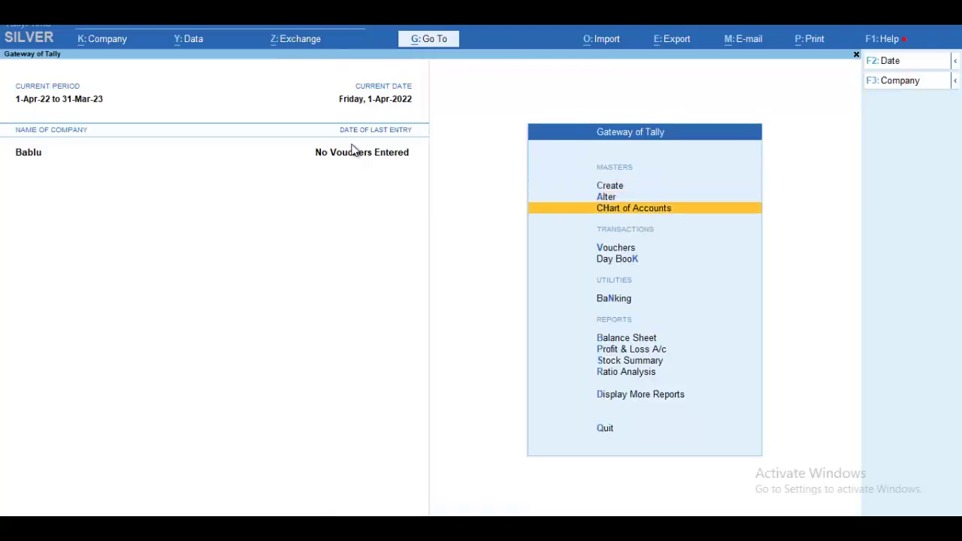
key("Return")
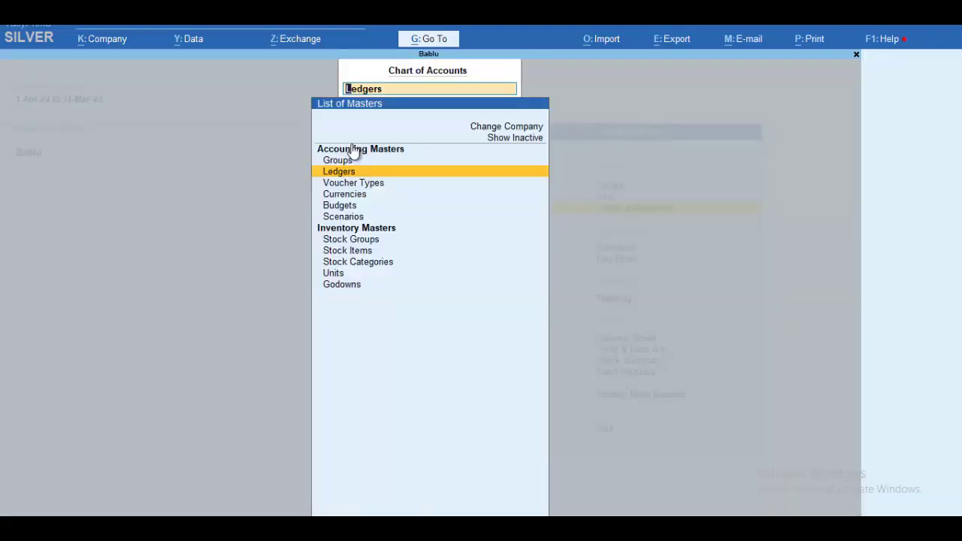
key("Down")
key("Down")
key("Down")
key("Down")
key("Down")
key("Down")
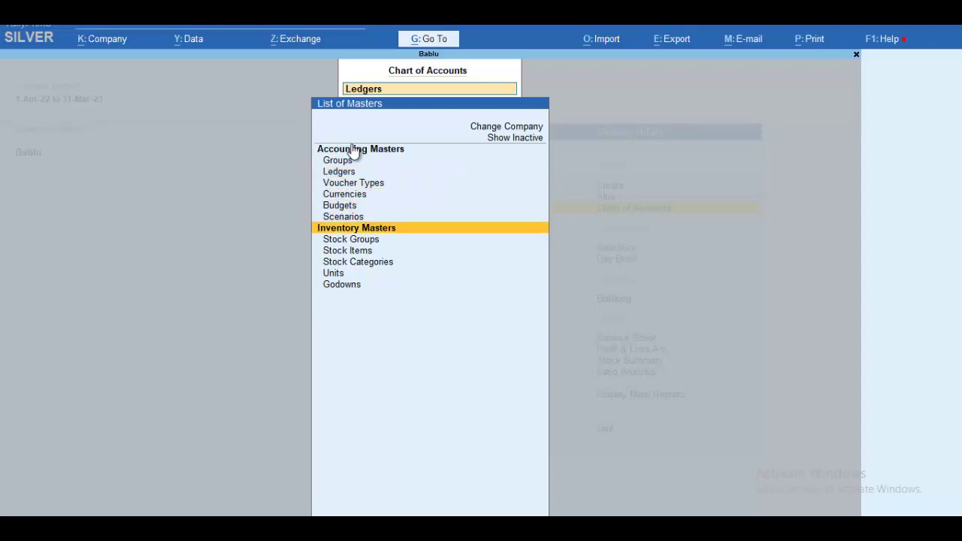
key("Return")
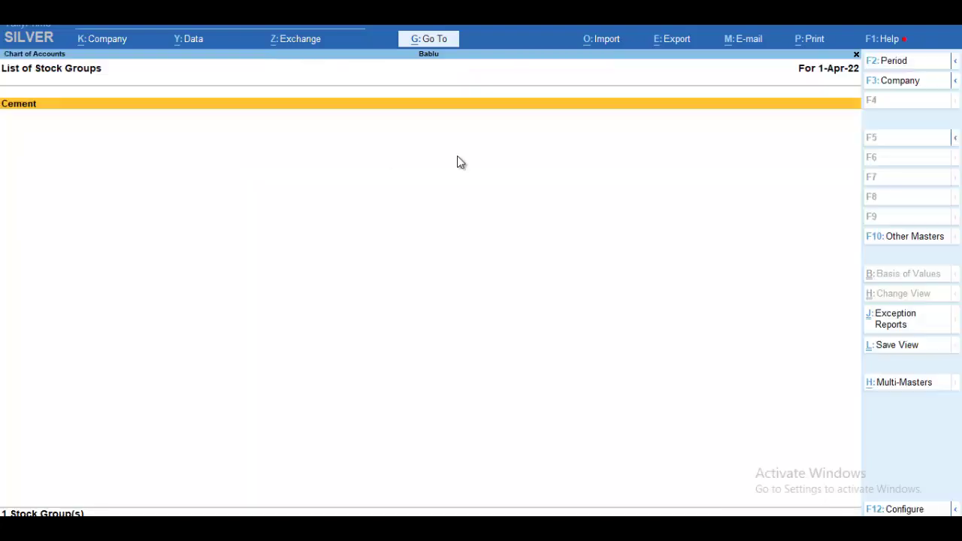
Use Multi Create to add the stock groups Birla and Manglam under Cement with item quantities added.
left_click(905, 384)
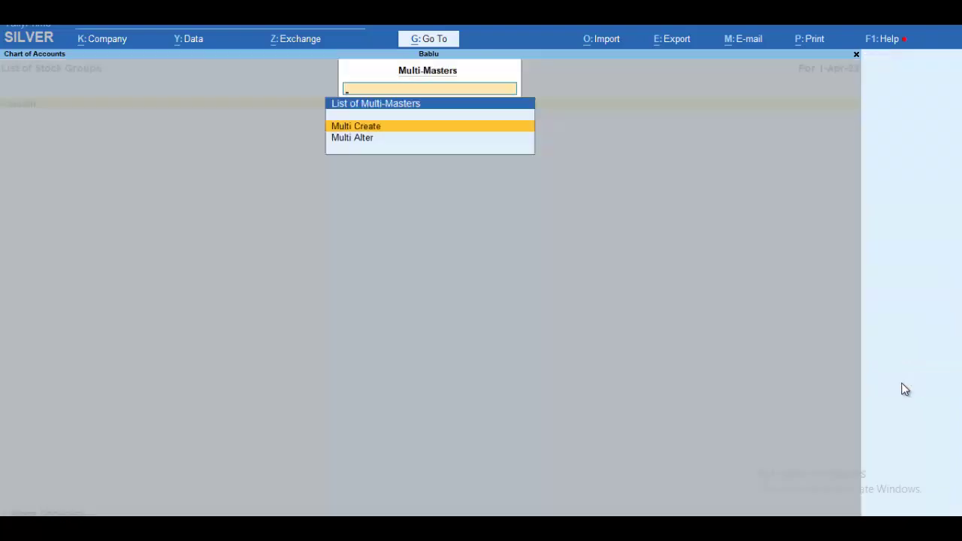
key("Return")
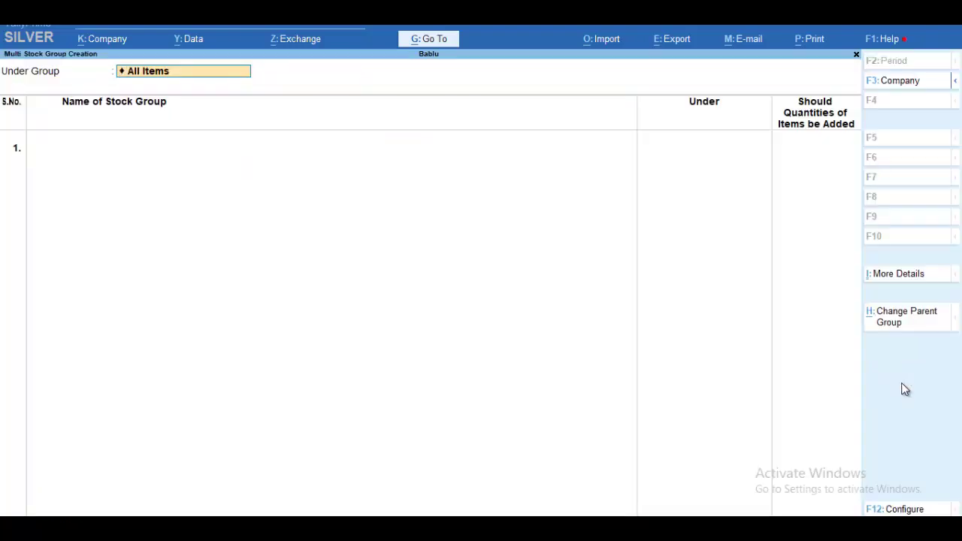
type("C")
key("Return")
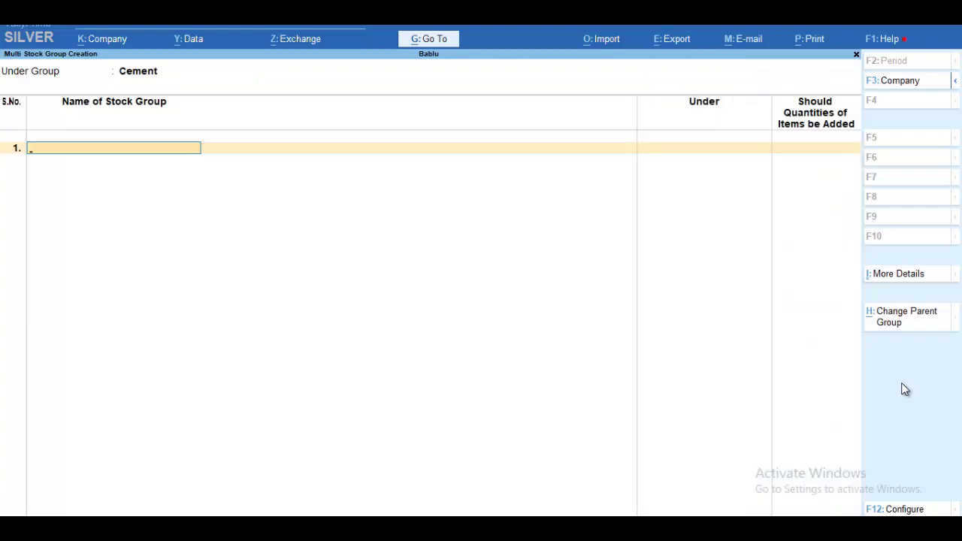
type("V")
key("BackSpace")
type("Birla")
key("Return")
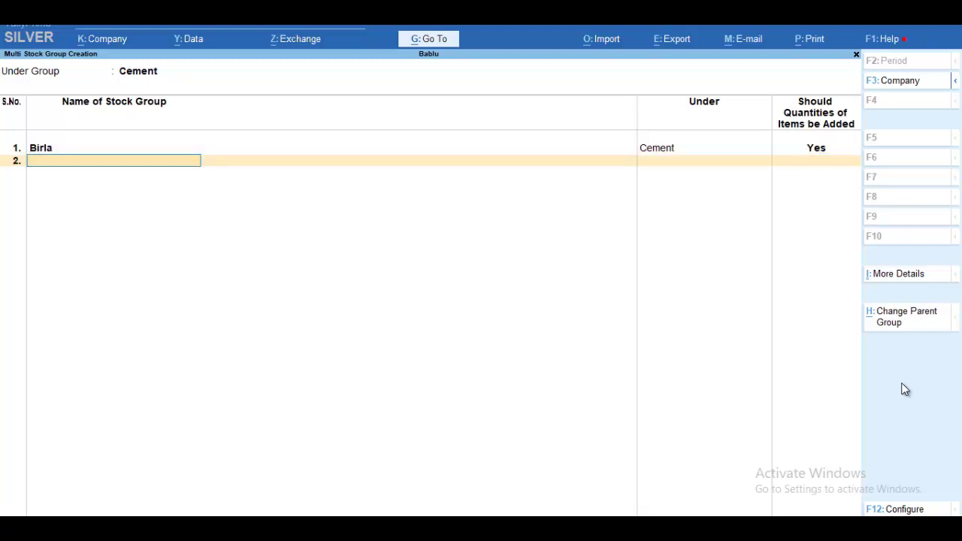
type("Manglam")
key("Return")
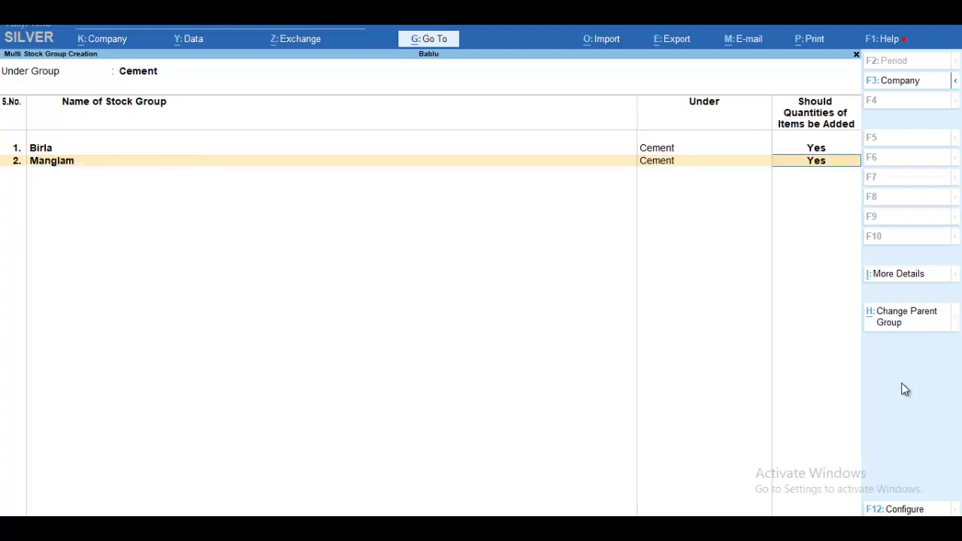
key("Return")
key("Return")
key("Return")
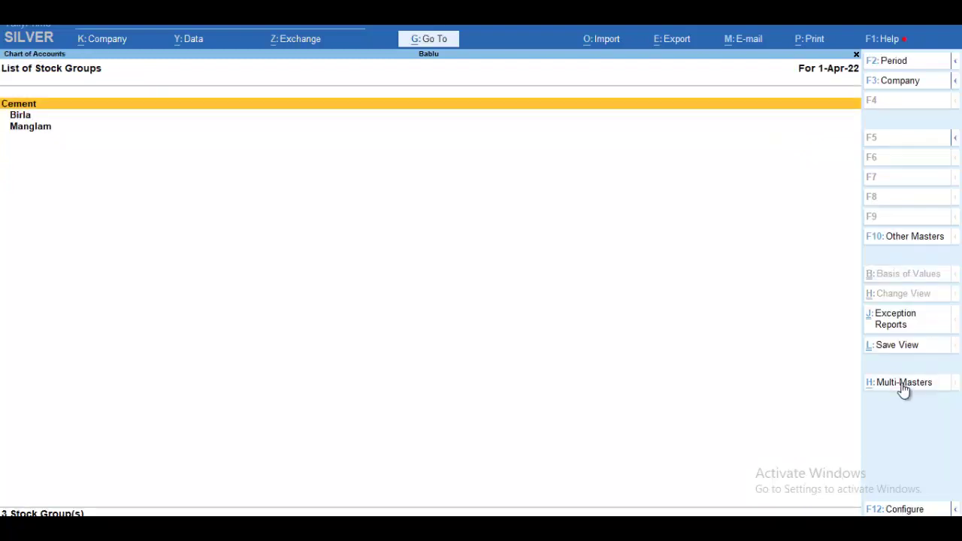
key("Escape")
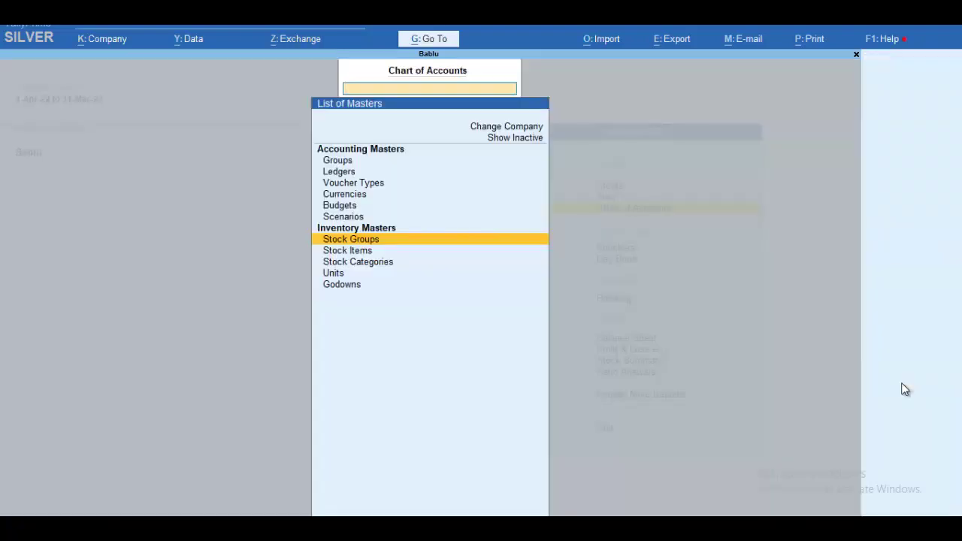
key("Down")
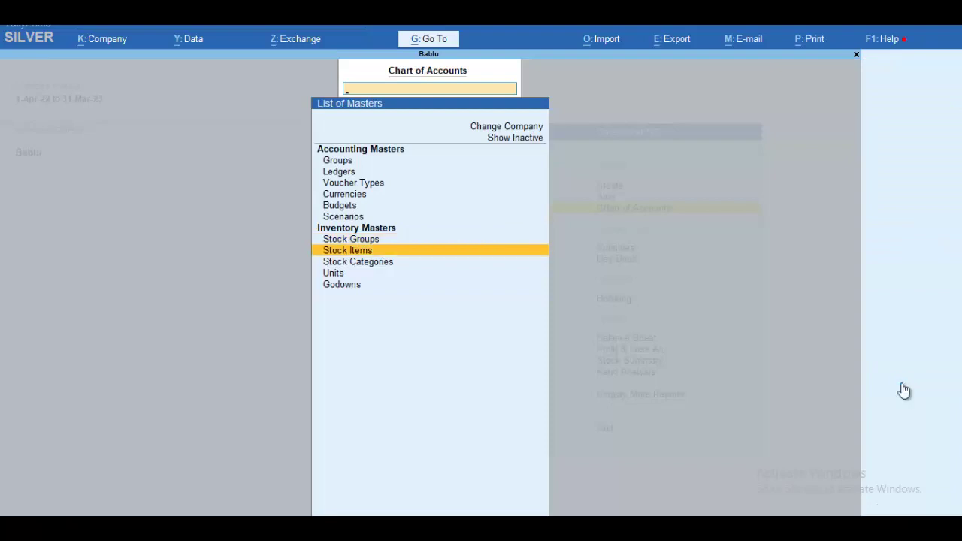
key("Return")
key("Down")
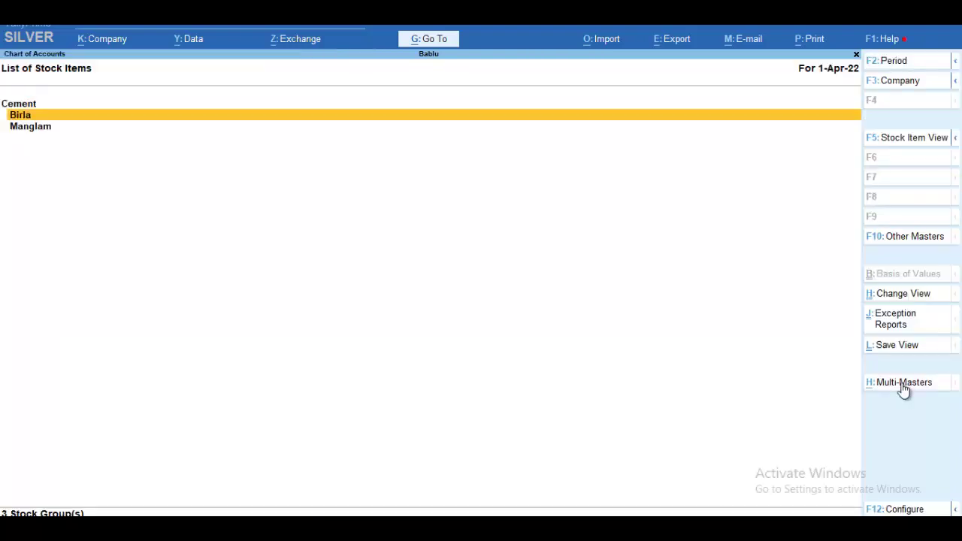
key("Return")
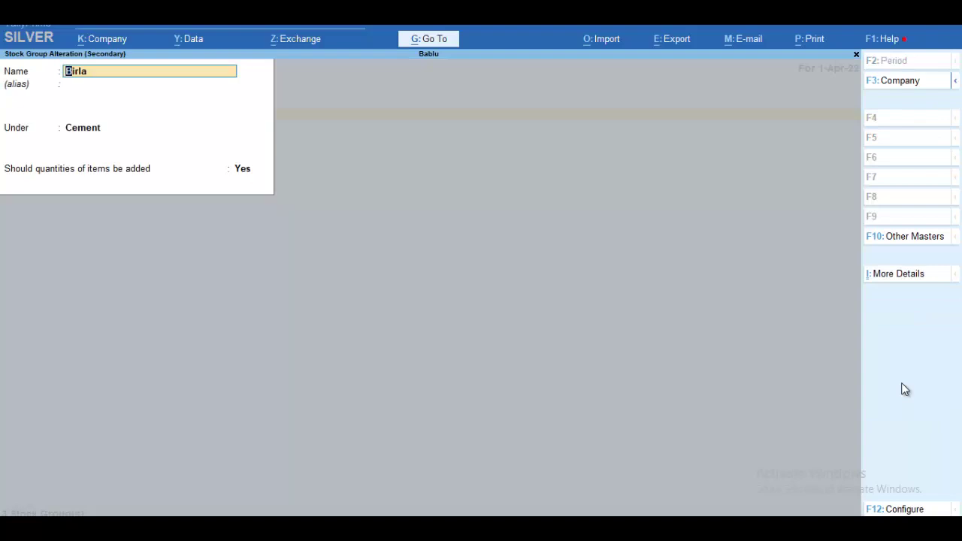
key("Escape")
key("y")
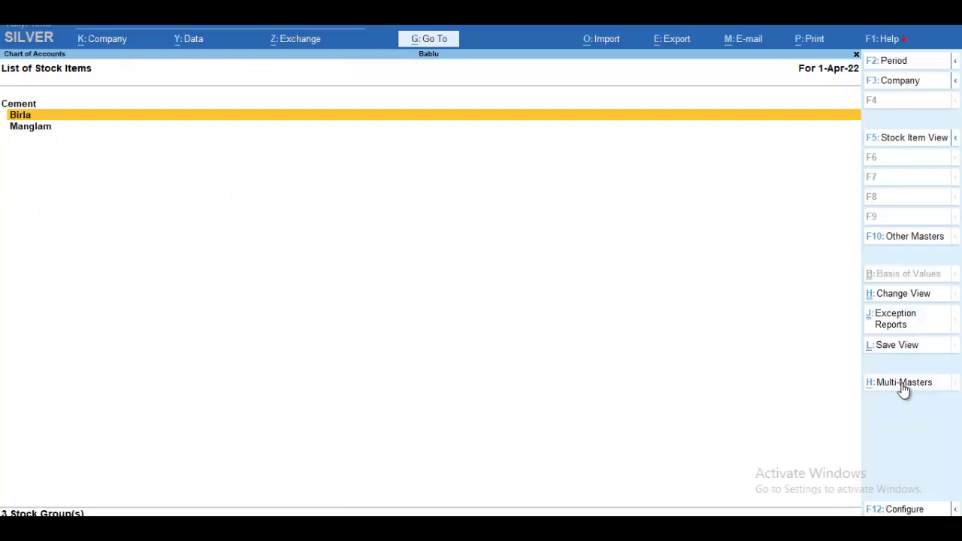
key("Escape")
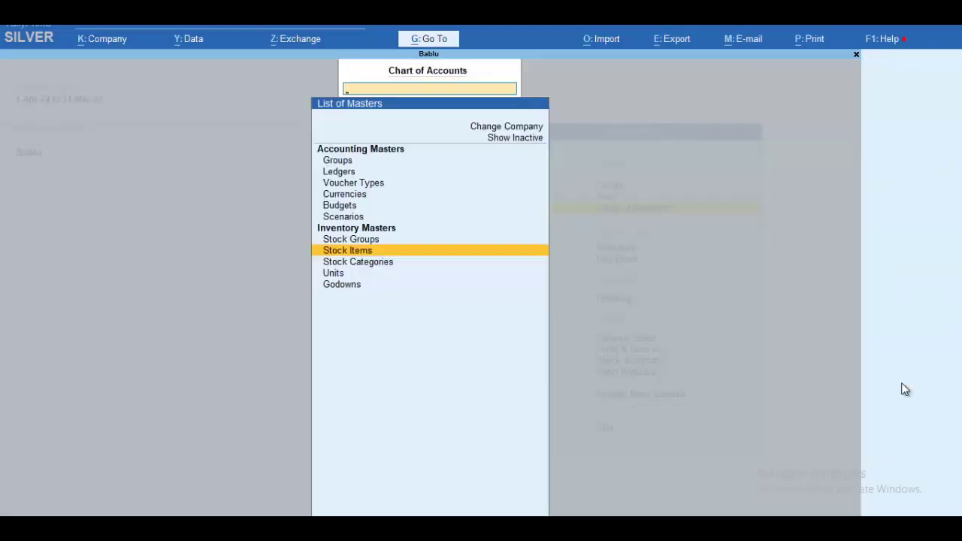
key("Escape")
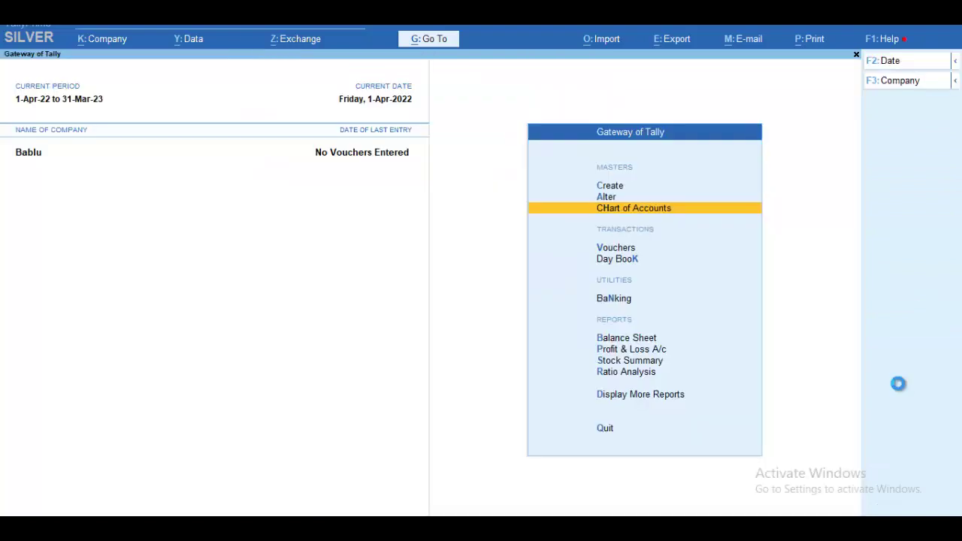
Open the list of stock items in the chart of accounts.
key("Return")
key("Down")
key("Down")
key("Down")
key("Down")
key("Down")
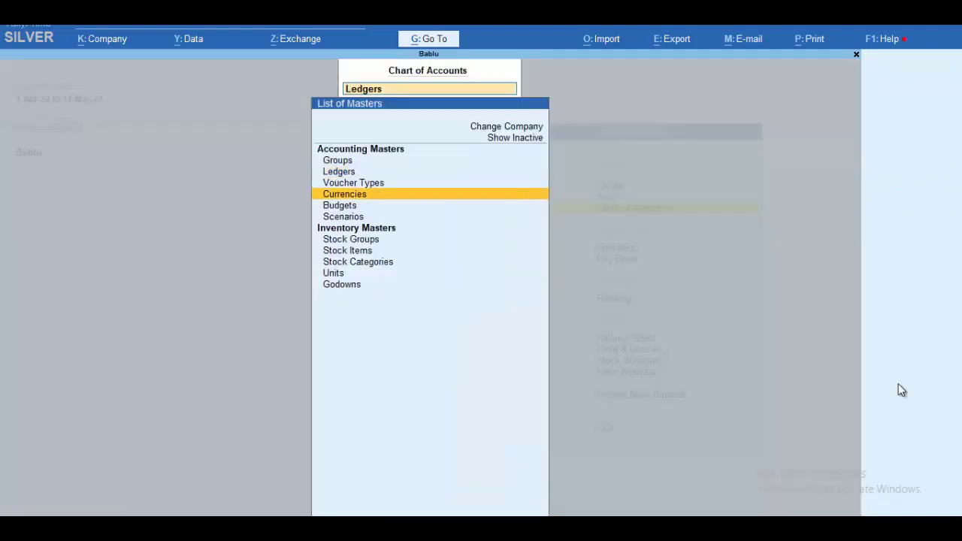
key("Down")
key("Down")
key("Return")
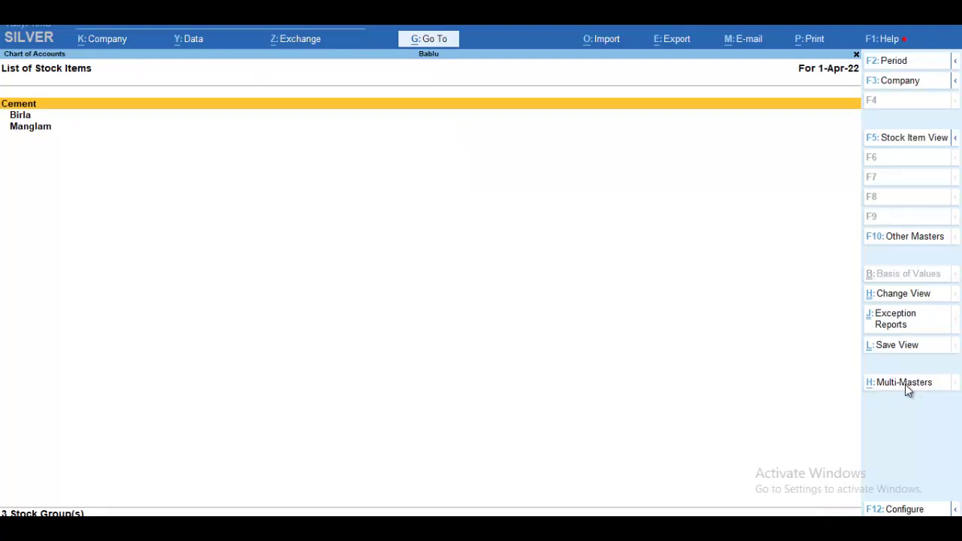
Start a Multi Create of stock items with Birla as the parent group.
left_click(906, 388)
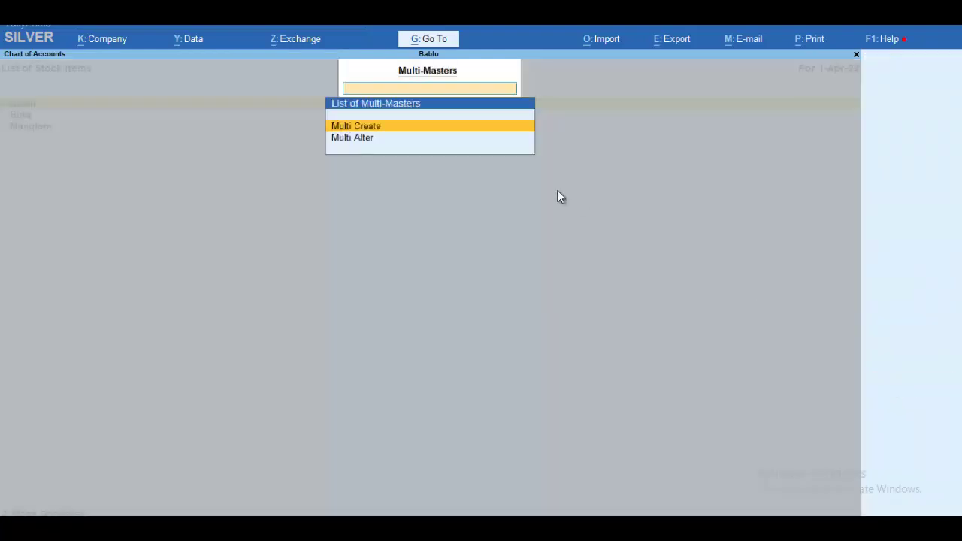
key("Return")
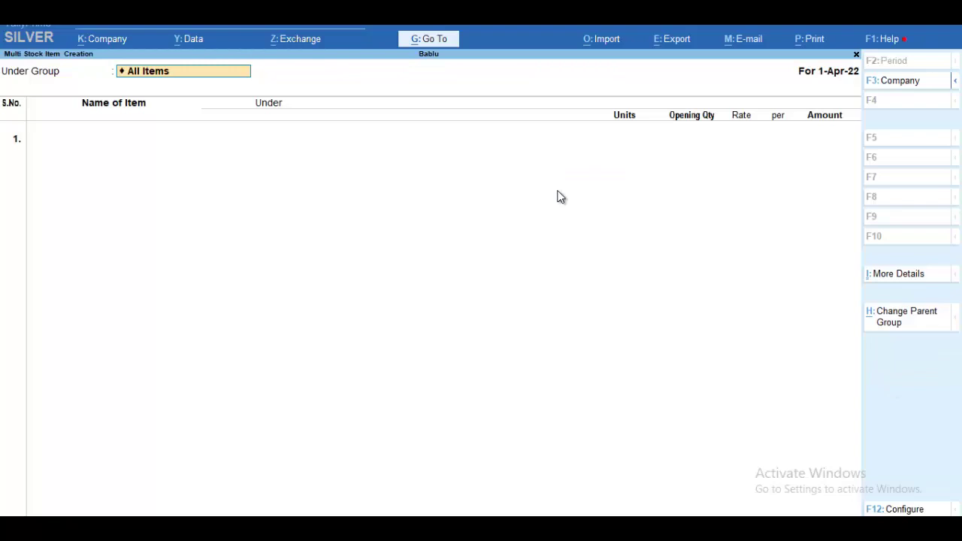
key("Return")
key("BackSpace")
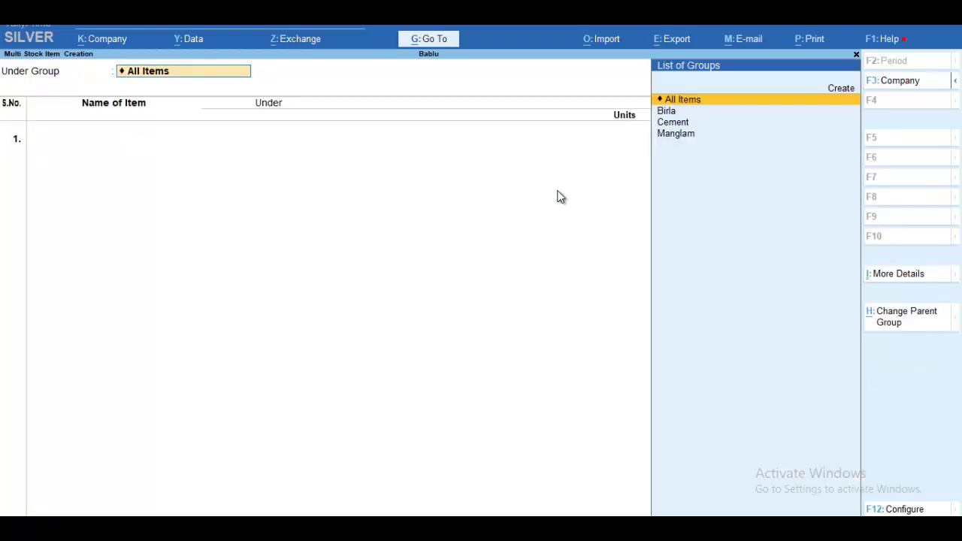
key("Down")
key("Down")
key("Up")
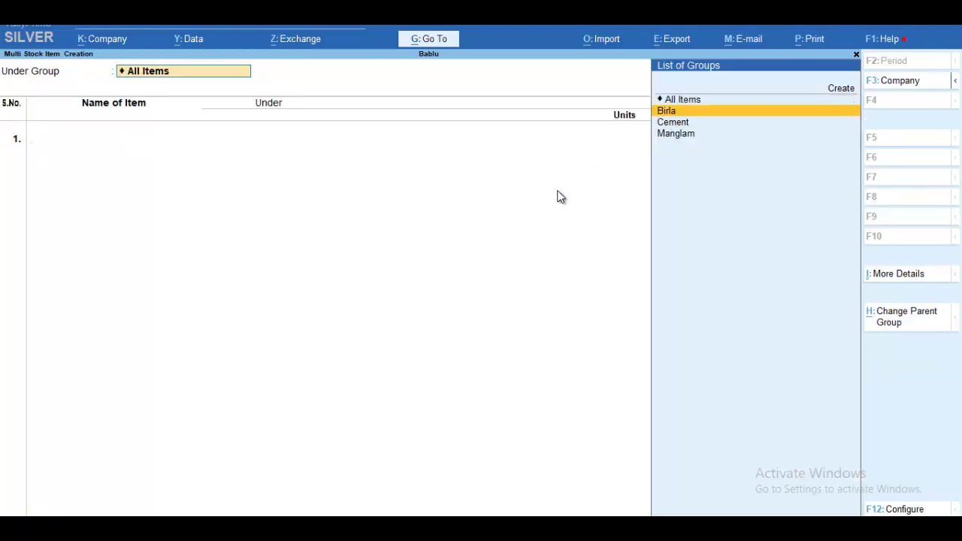
key("Return")
Name the first stock item Birla 43 Grade and proceed to its unit.
type("Bi")
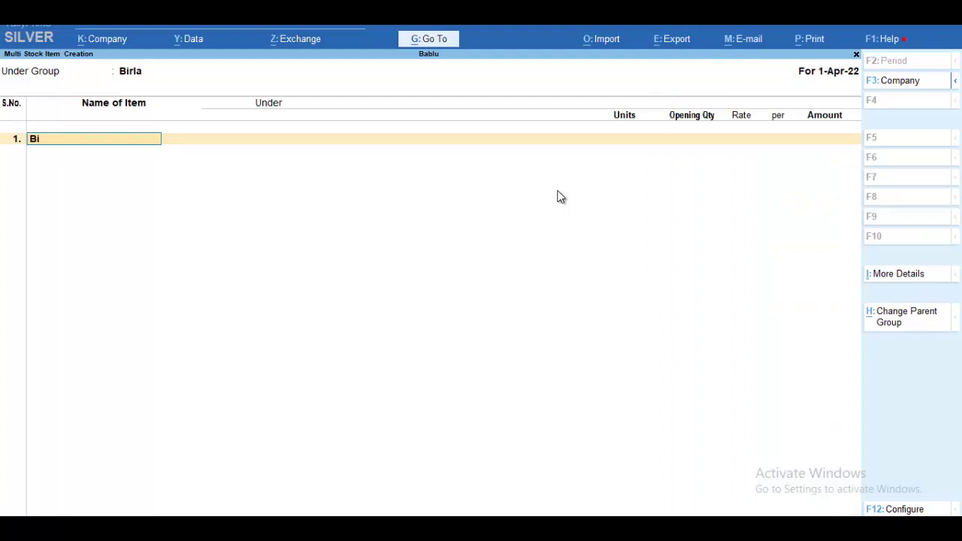
type("rla 43 Grade")
key("Return")
key("Return")
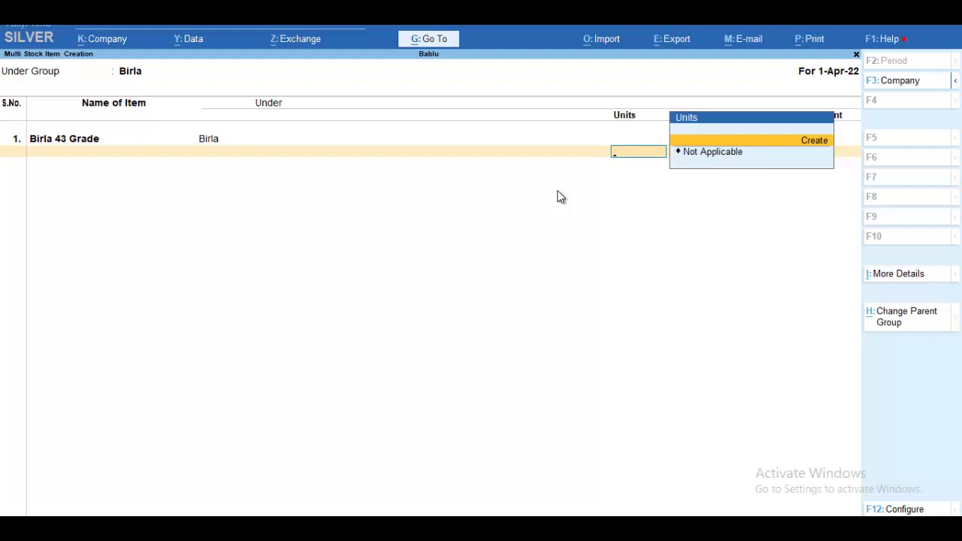
Create a simple unit with symbol pcs, formal name Pieces and 0 decimal places for the Birla 43 Grade item.
key("alt+c")
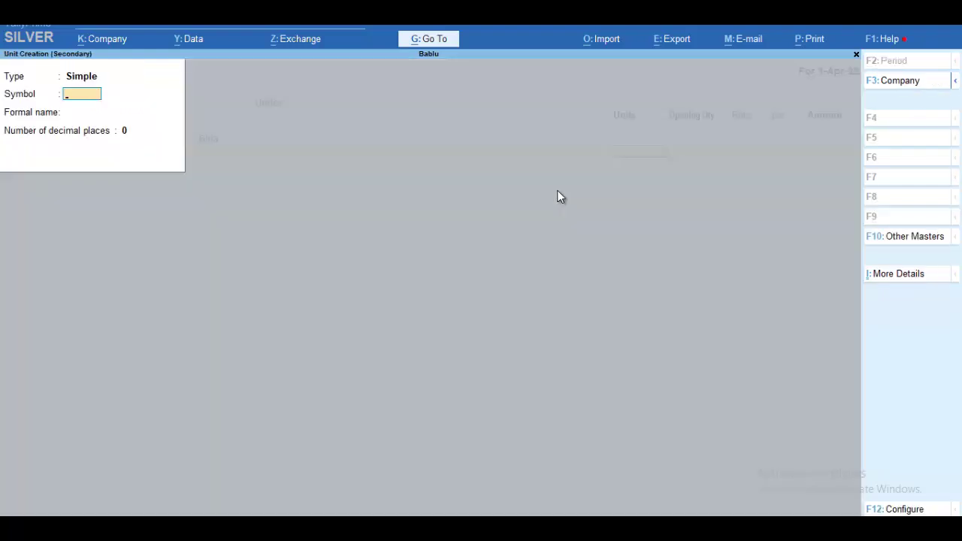
type("pcs")
key("Return")
type("Pie")
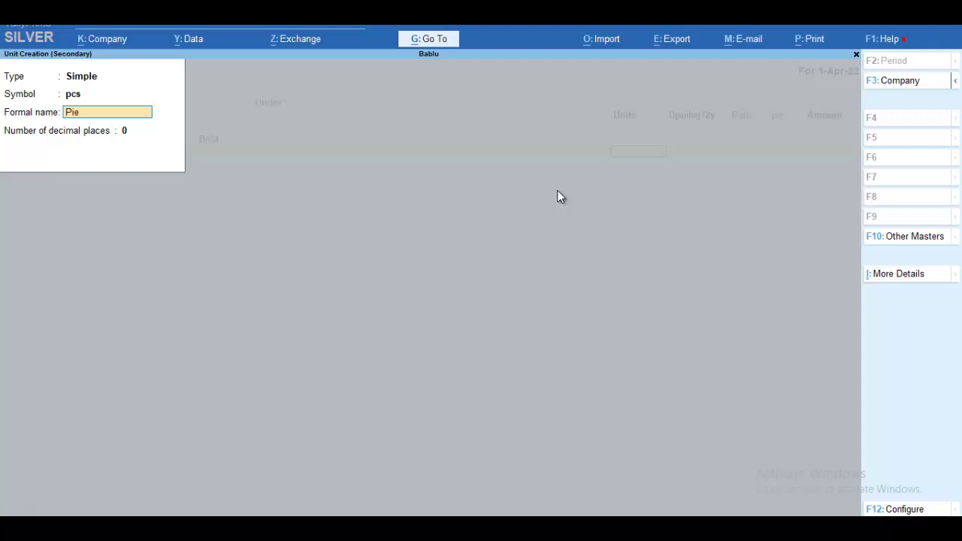
type("ces")
key("Return")
key("Return")
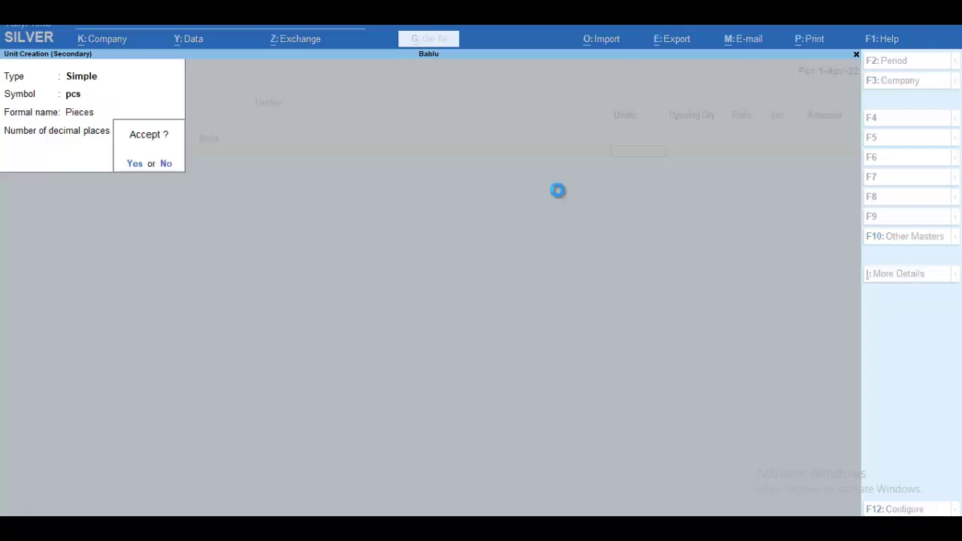
key("Return")
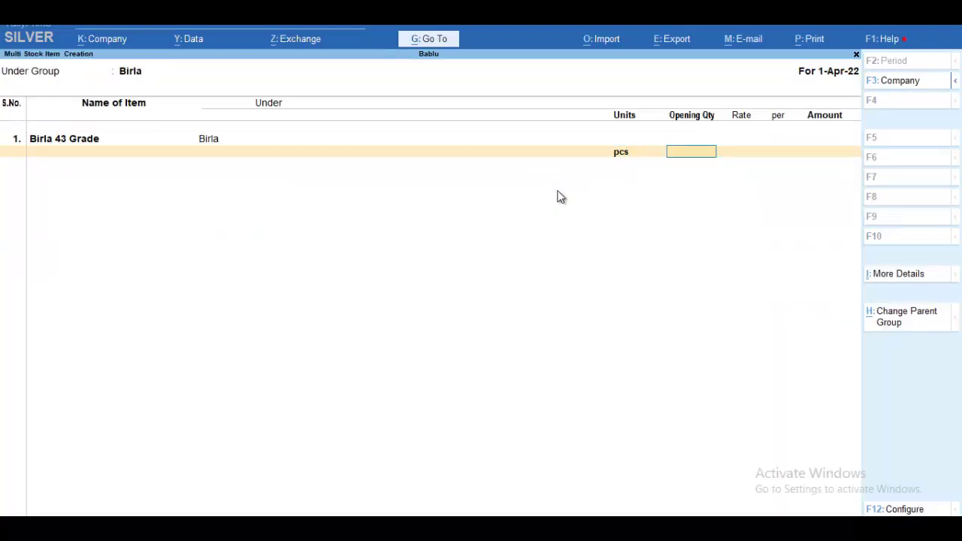
Set the Birla 43 Grade opening quantity to 2000 pcs at a rate of 300 per pcs.
type("2000")
key("Return")
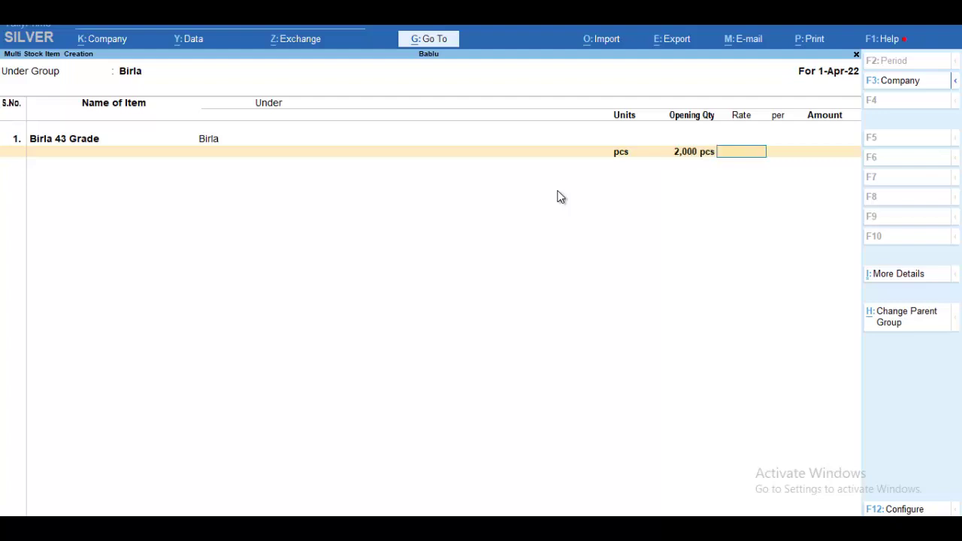
type("300")
key("Return")
key("Return")
key("Return")
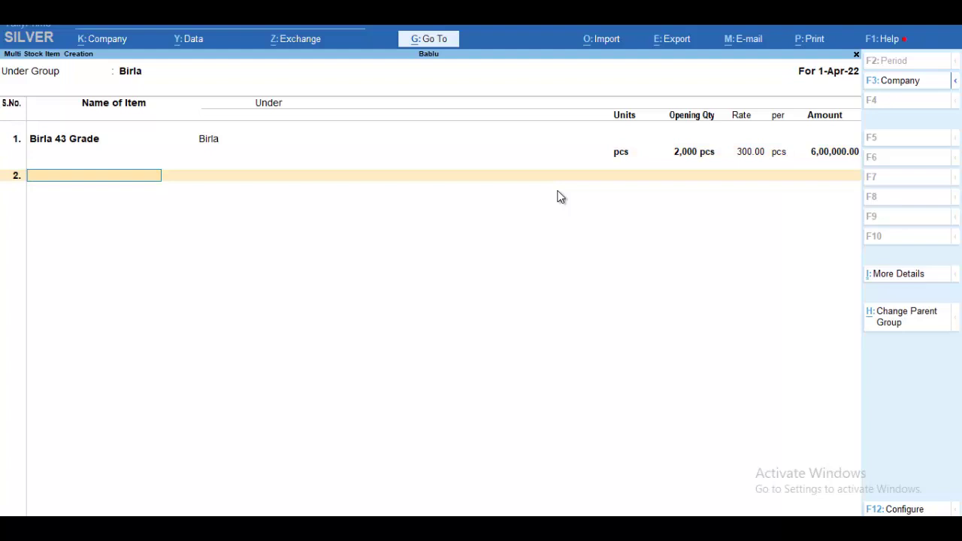
Add a second item, Birla 53 Grade, in pcs with an opening quantity of 4900 at a rate of 450.
type("Birla 53 Grade")
key("Return")
key("Down")
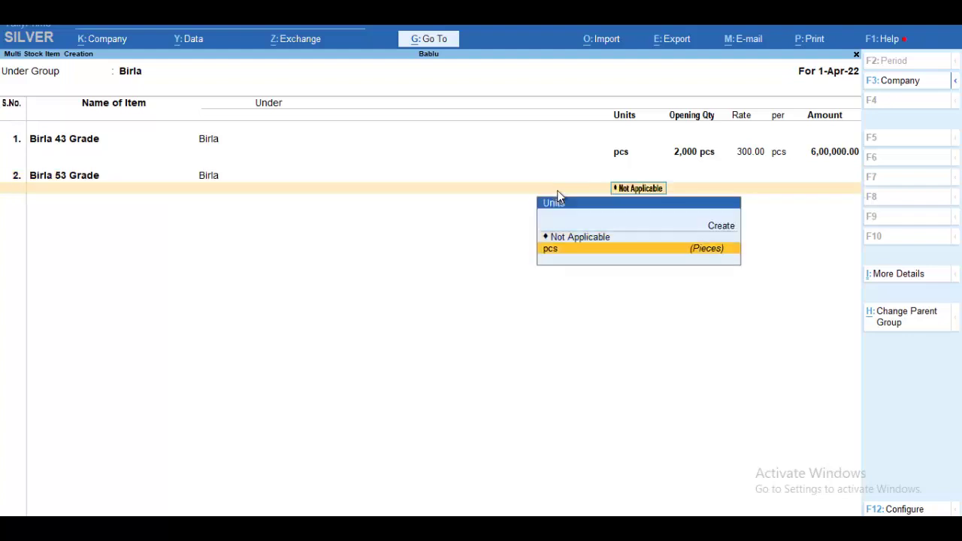
key("Return")
type("4900")
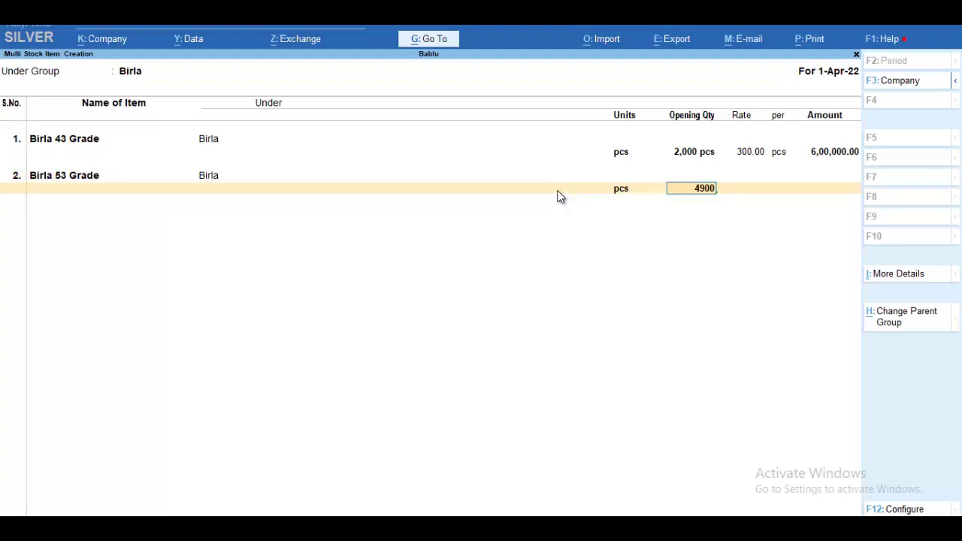
key("Return")
type("4")
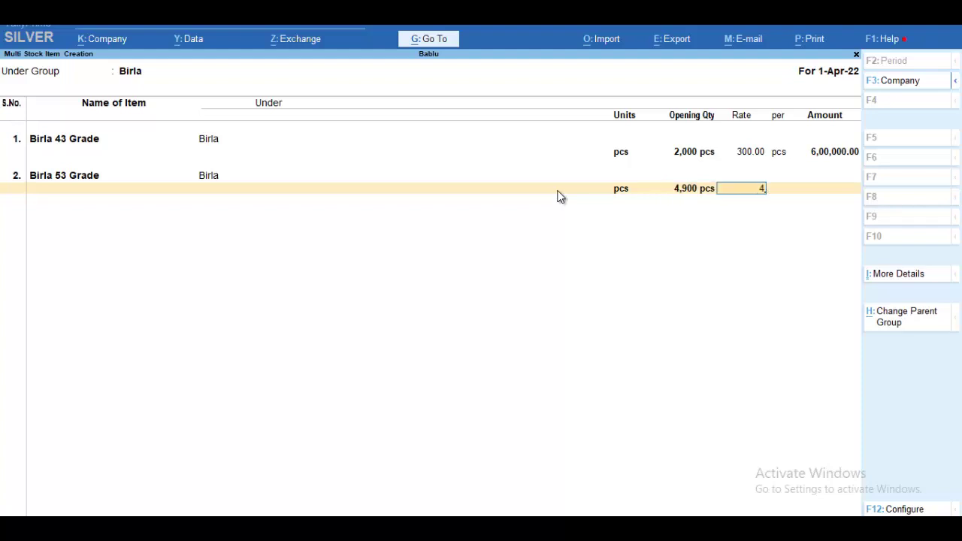
type("50")
key("Return")
key("Return")
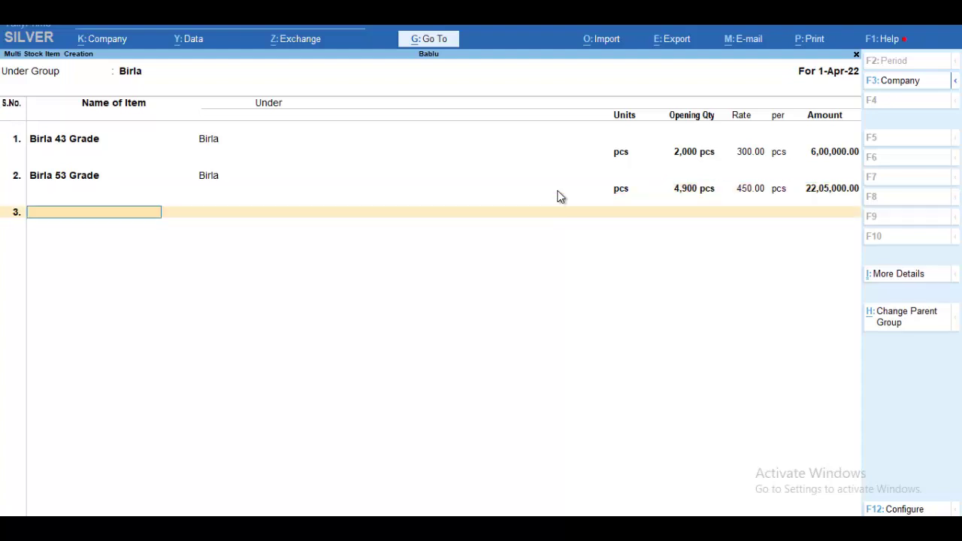
Save the Birla stock items and return to the Gateway of Tally.
key("Return")
key("Return")
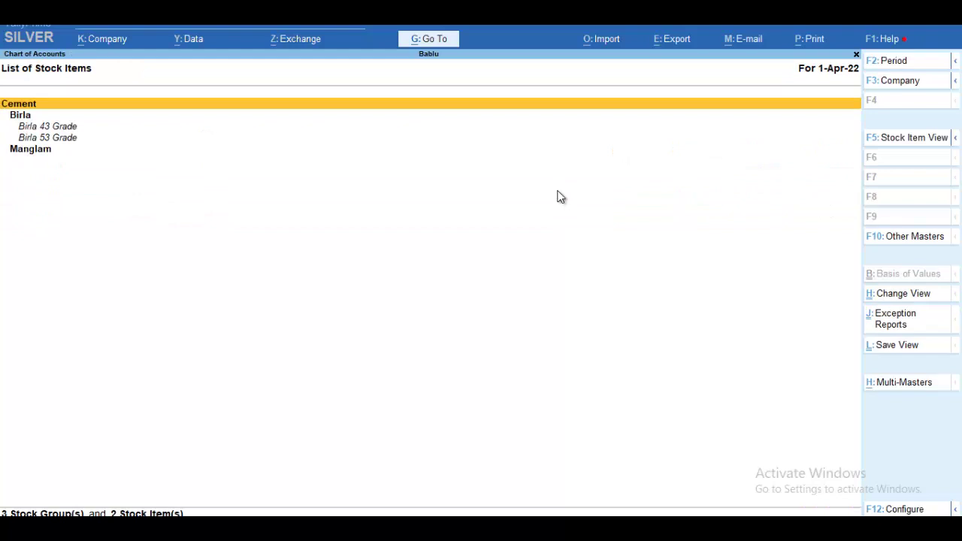
key("Escape")
key("Escape")
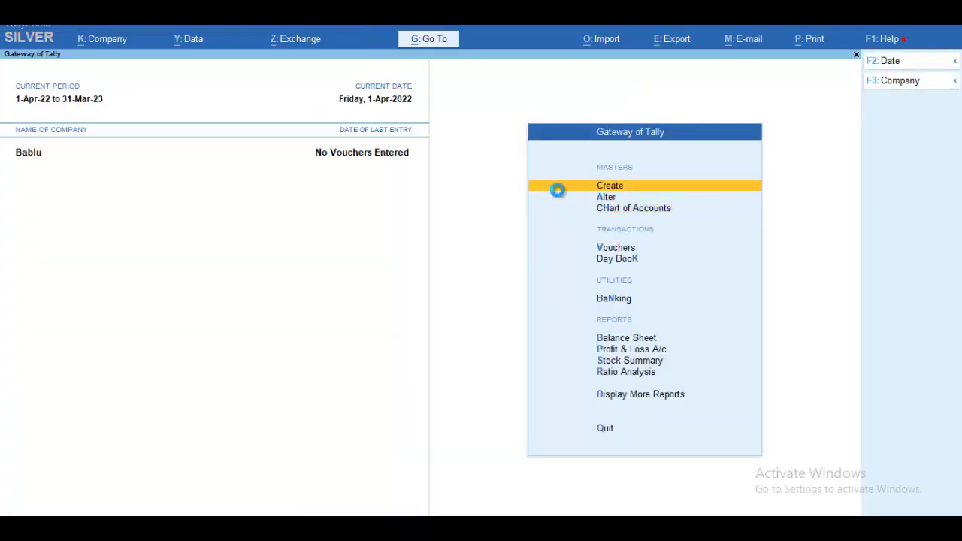
Create a ledger named Sales under Sales Accounts, with ledger type Not Applicable and no opening balance.
left_click(558, 189)
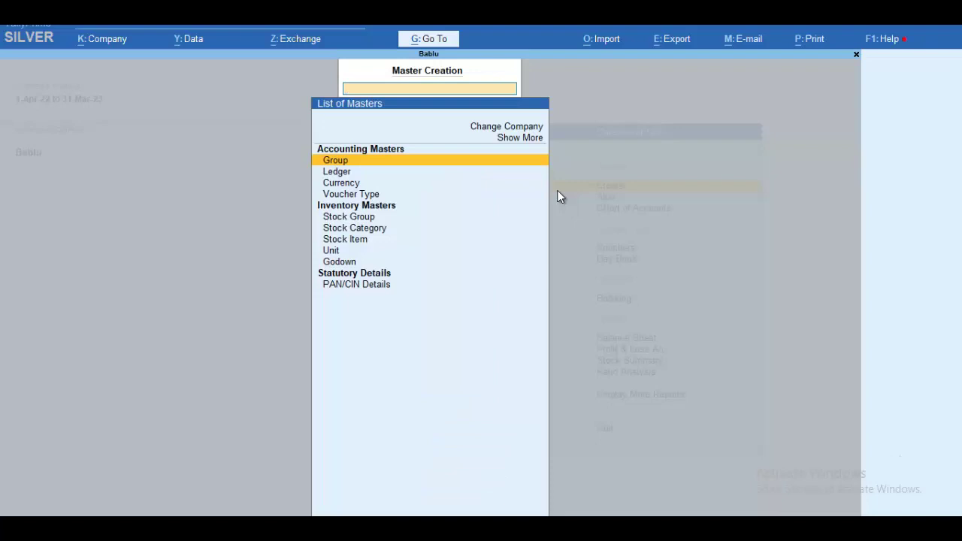
key("Down")
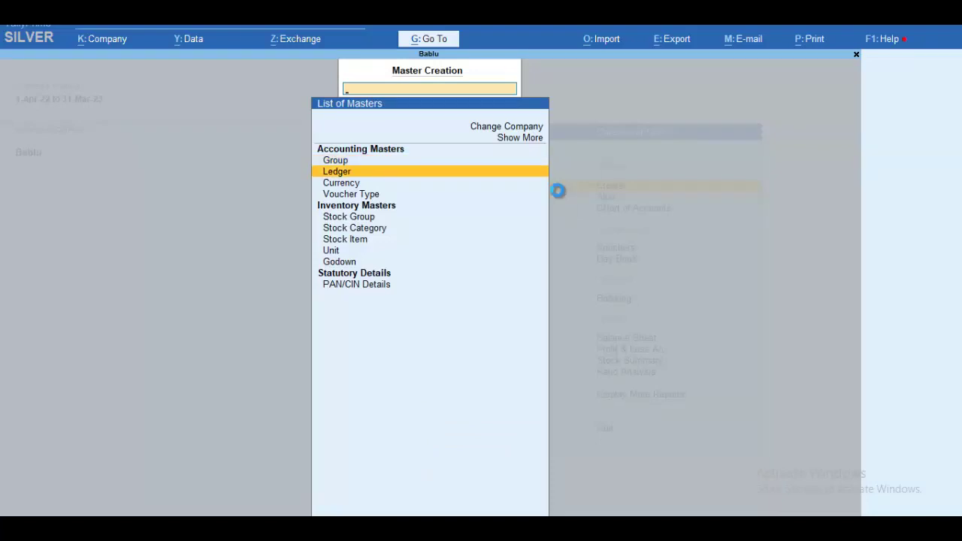
key("Return")
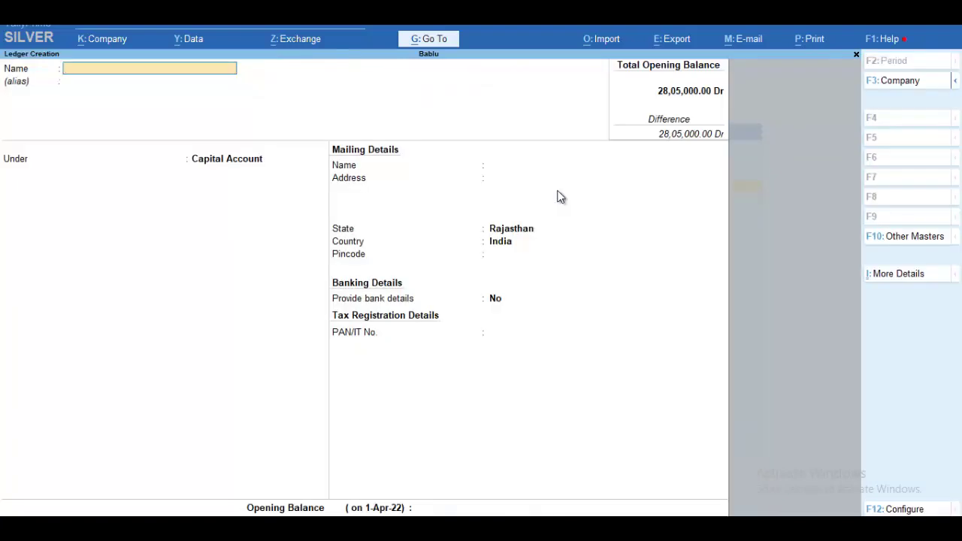
type("Sales")
key("Return")
key("Return")
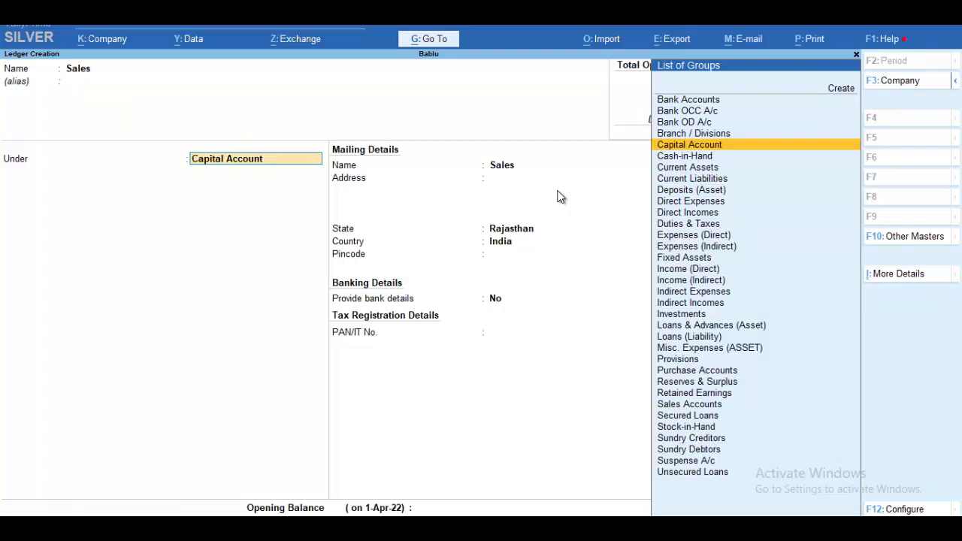
type("Sa")
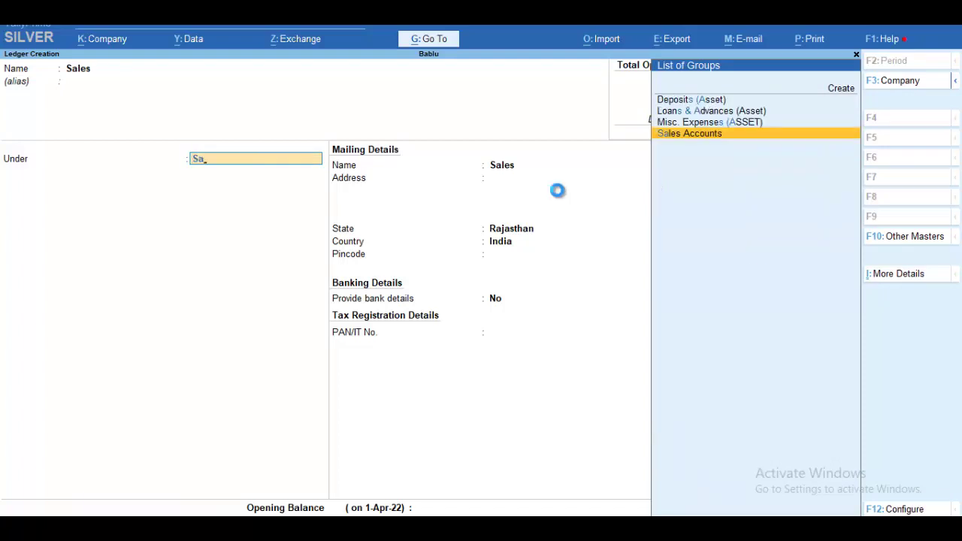
key("Return")
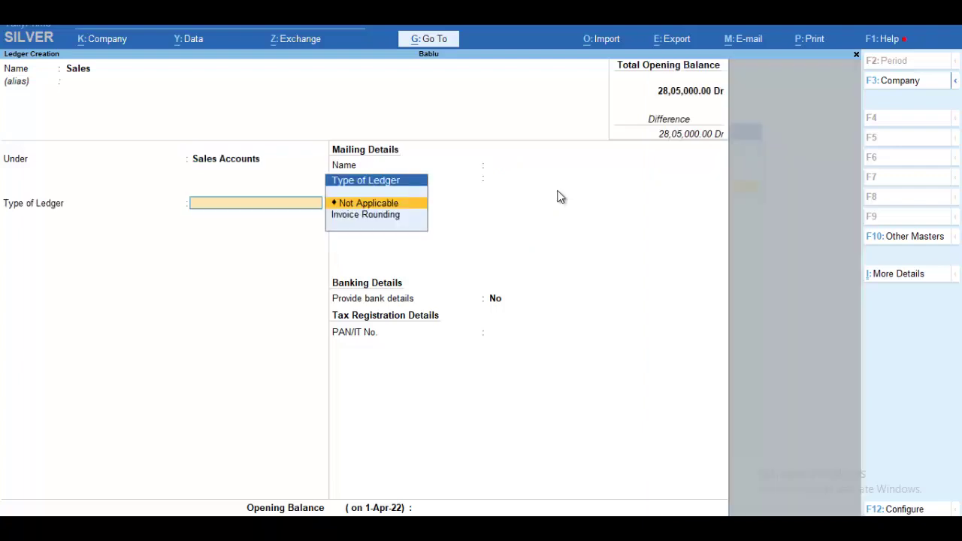
key("Return")
key("Return")
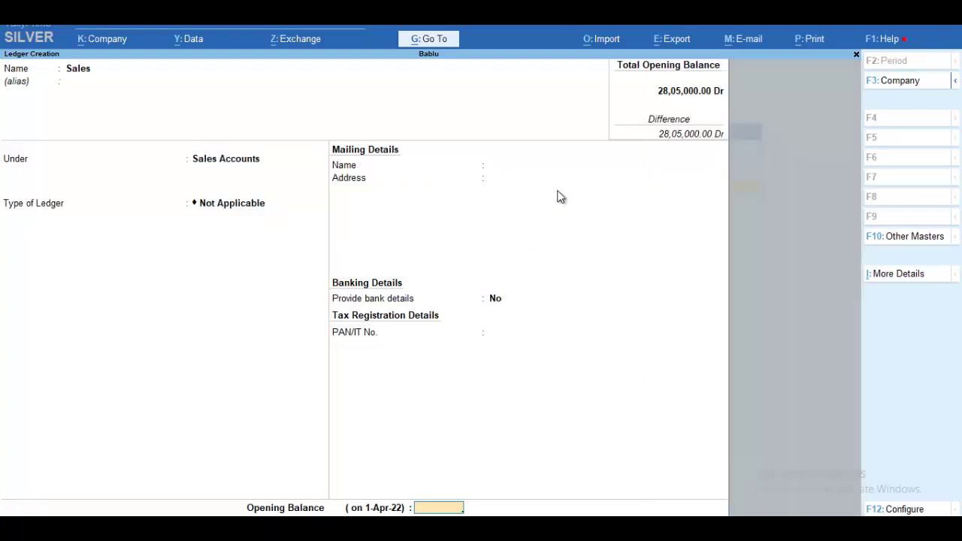
key("Return")
key("Return")
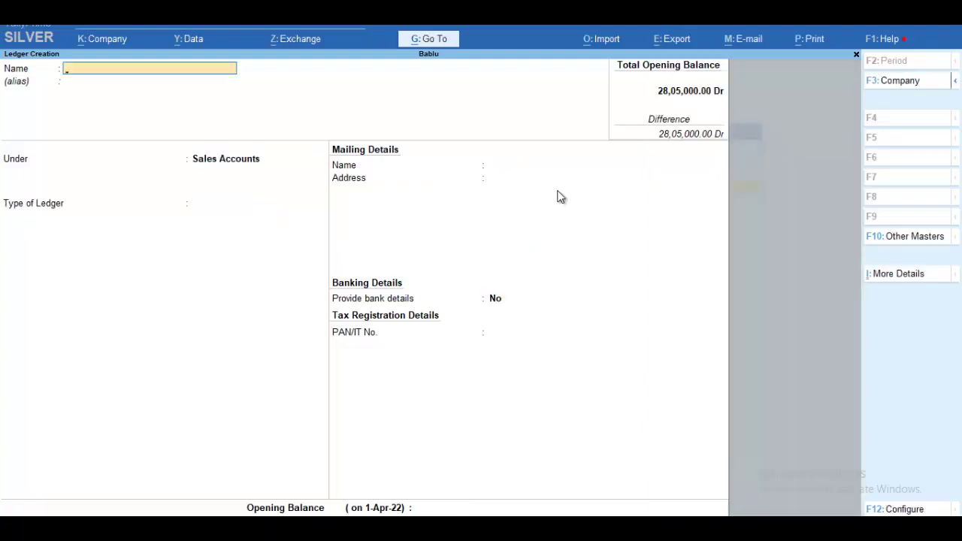
Enter the customer's name for a new ledger and place it under Sundry Debtors.
type("Deepak")
key("Return")
type("Su")
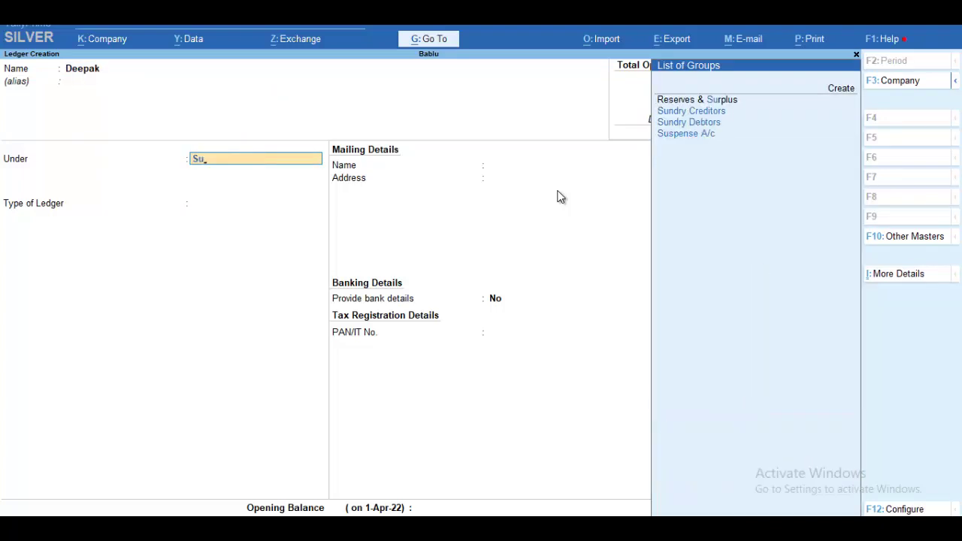
key("Down")
key("Down")
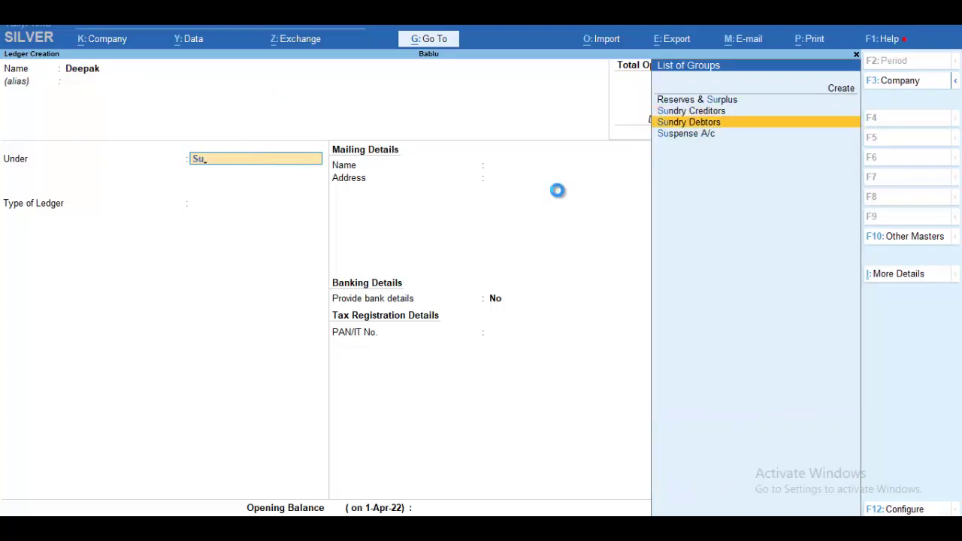
key("Return")
Save the customer ledger with its default bill-by-bill, mailing and banking details and no opening balance, and return to the Gateway of Tally.
key("Return")
key("Return")
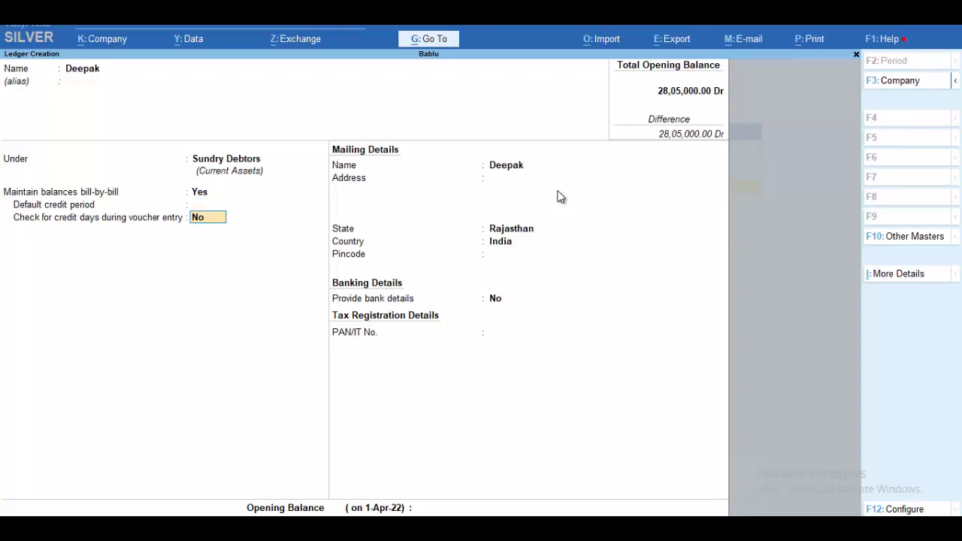
key("Return")
key("Return")
key("Return")
key("Return")
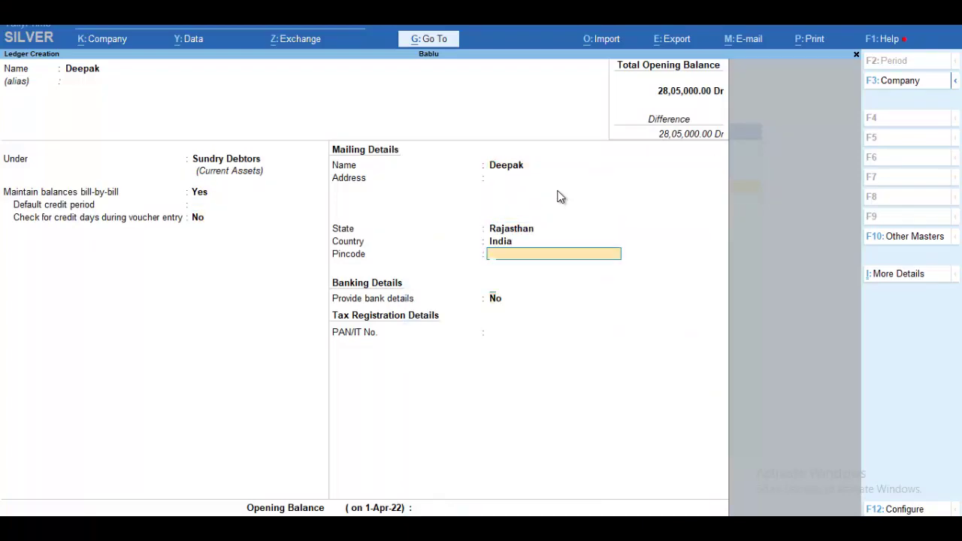
key("Return")
key("Return")
key("Return")
key("Return")
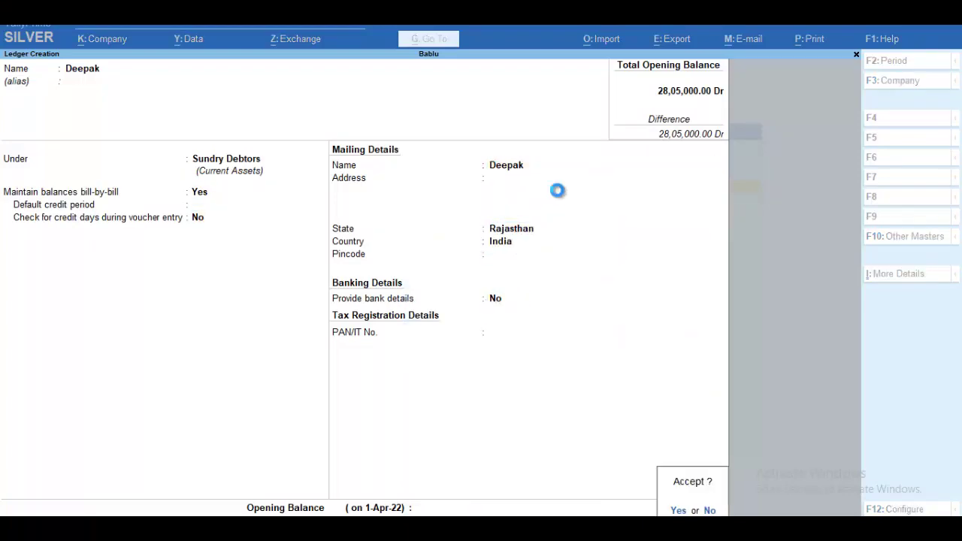
key("Return")
key("Escape")
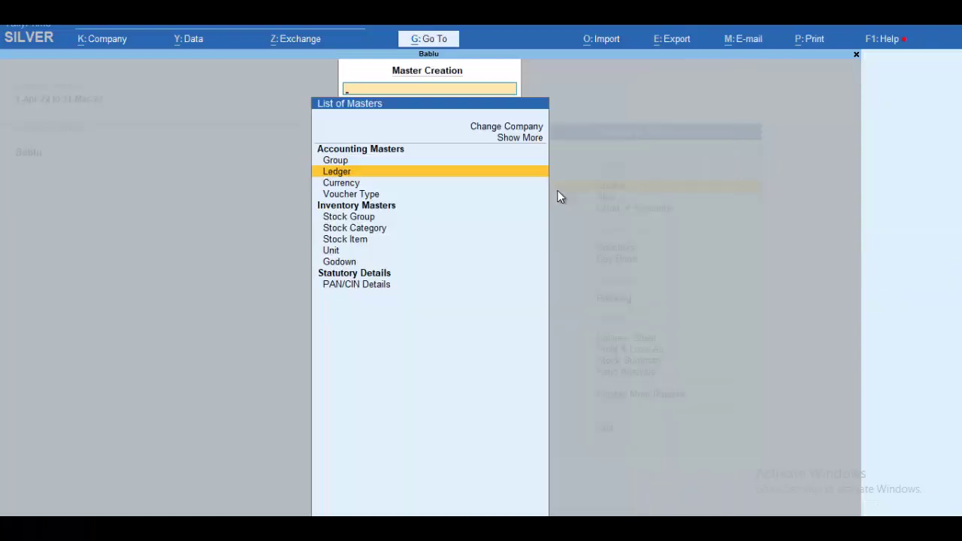
key("Escape")
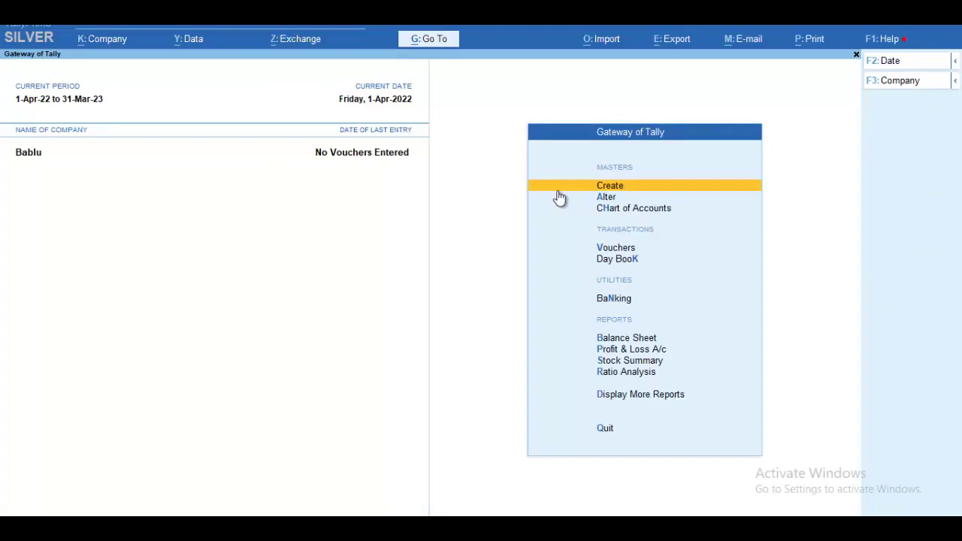
Open voucher entry, show the inactive voucher types, and activate and switch to the Sales Order voucher type.
key("Down")
key("Down")
key("Down")
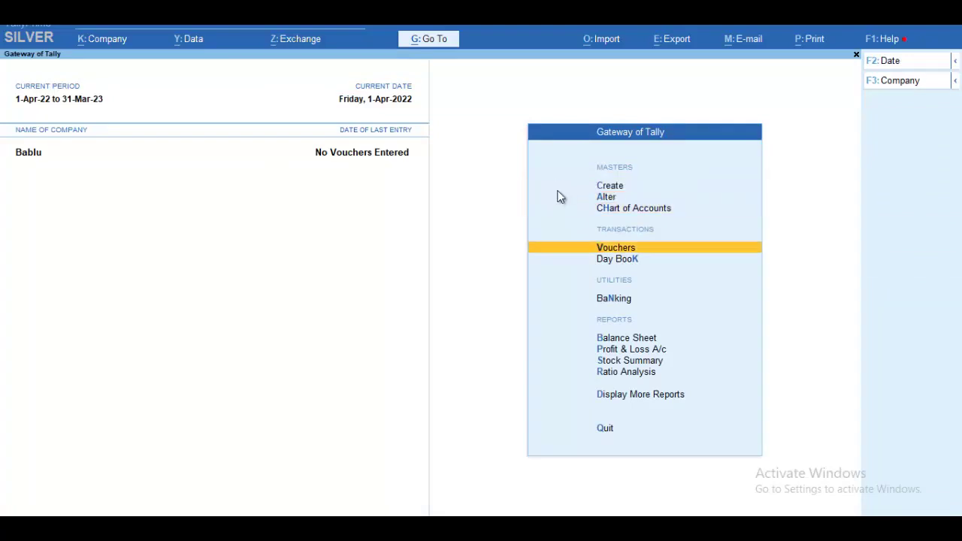
key("Return")
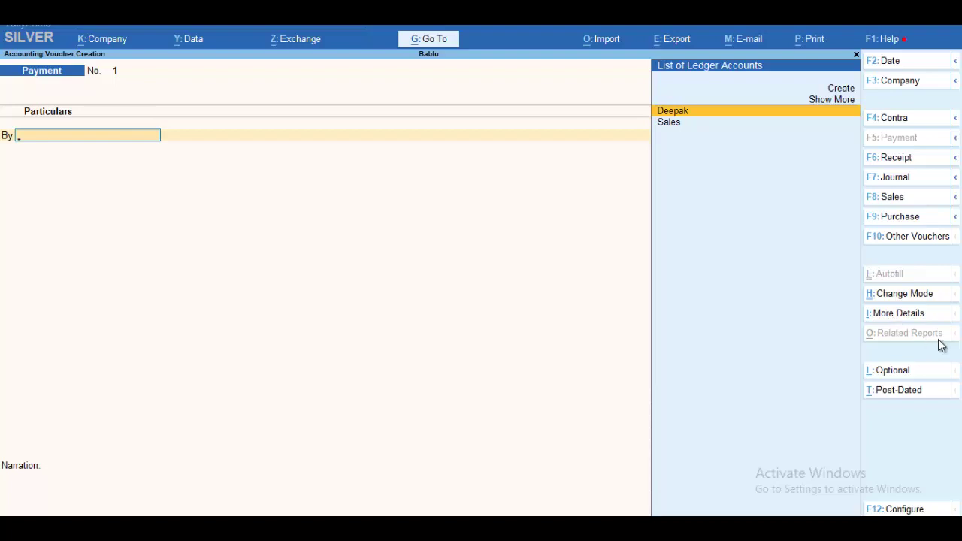
left_click(891, 238)
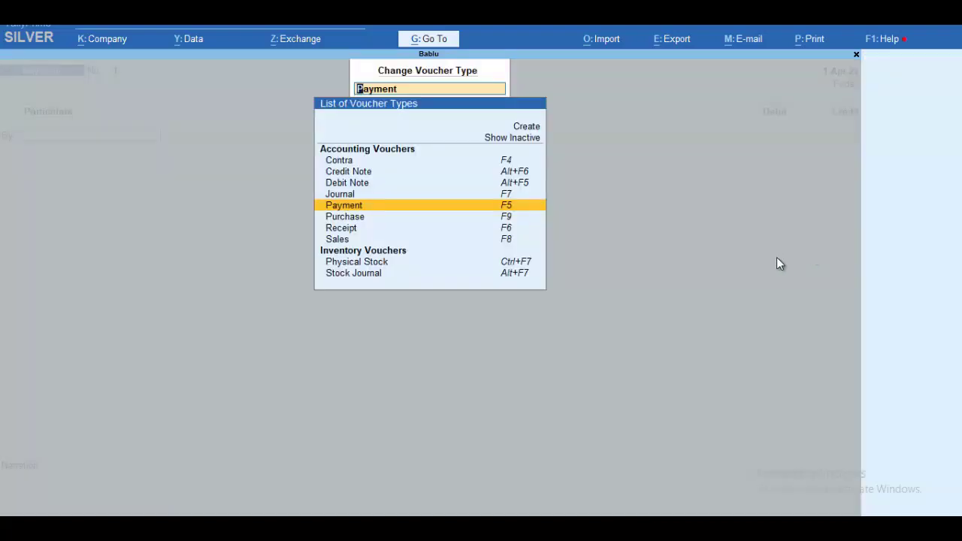
left_click(515, 143)
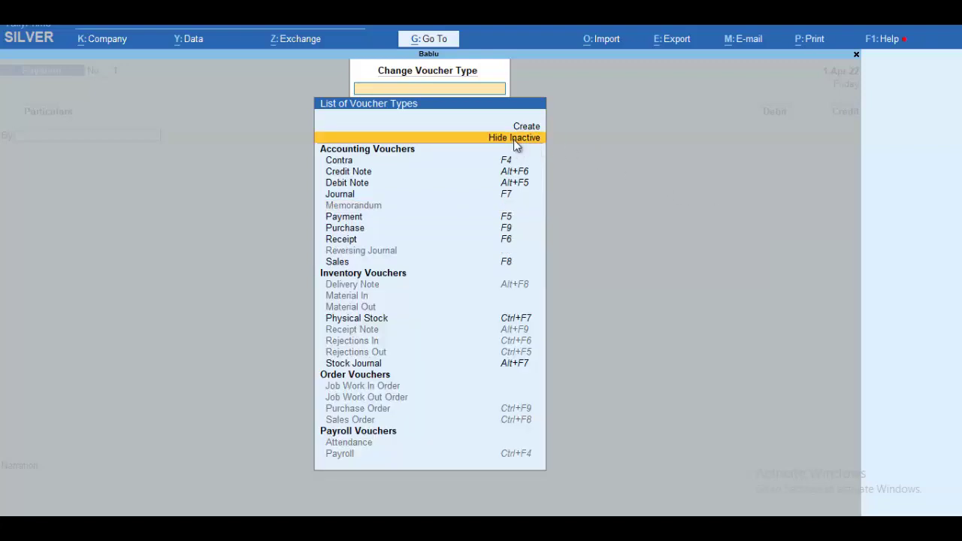
left_click(363, 422)
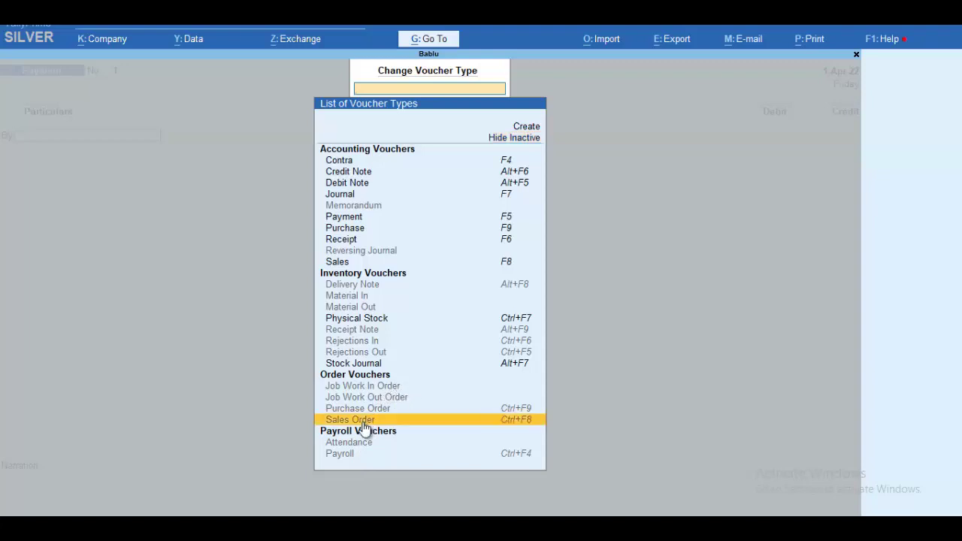
left_click(365, 427)
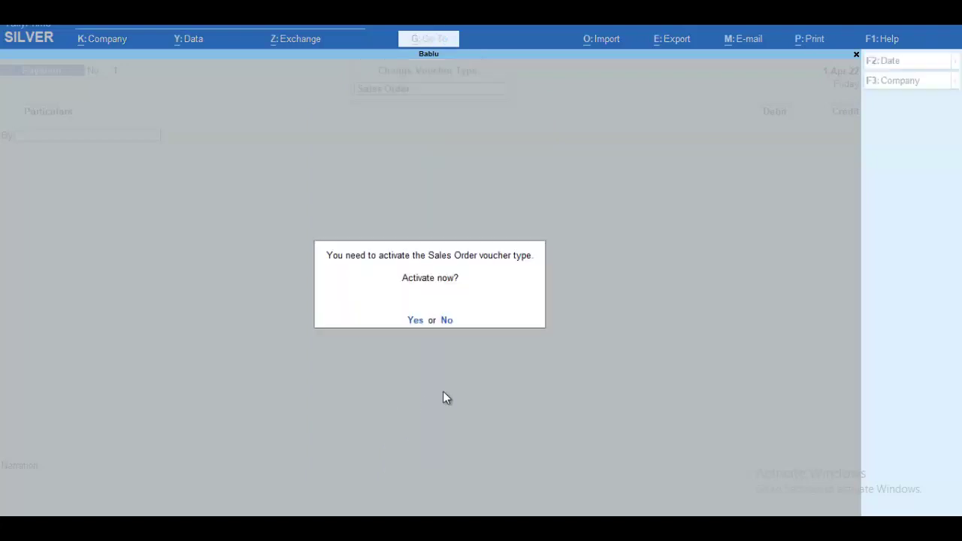
left_click(415, 320)
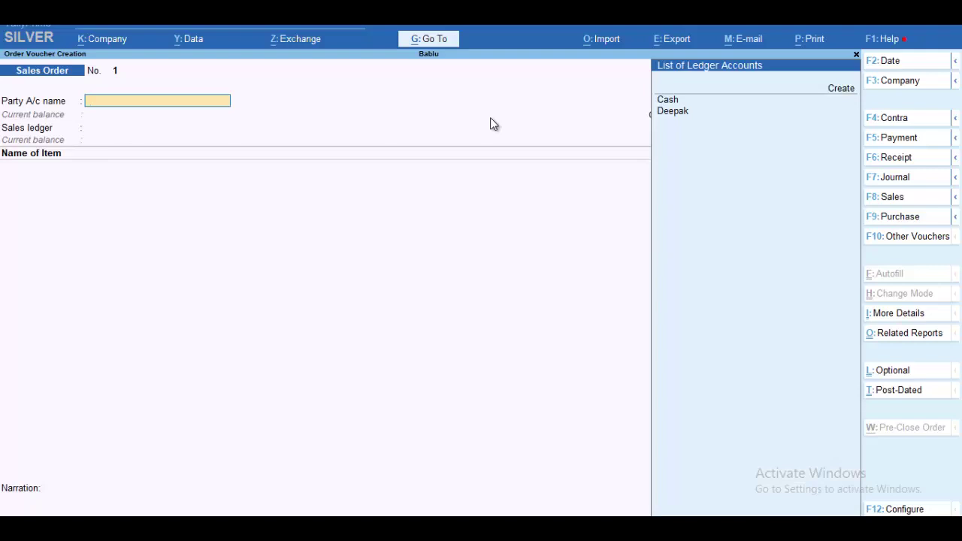
Choose the customer as the party account and enter payment terms 2 Days, other references Cash and terms of delivery 1 Day.
key("Down")
key("Down")
key("Down")
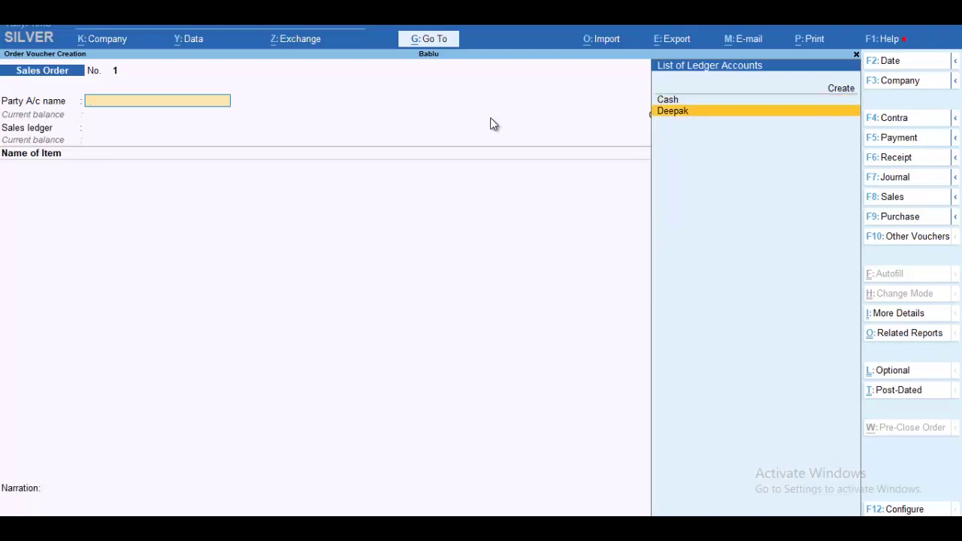
key("Return")
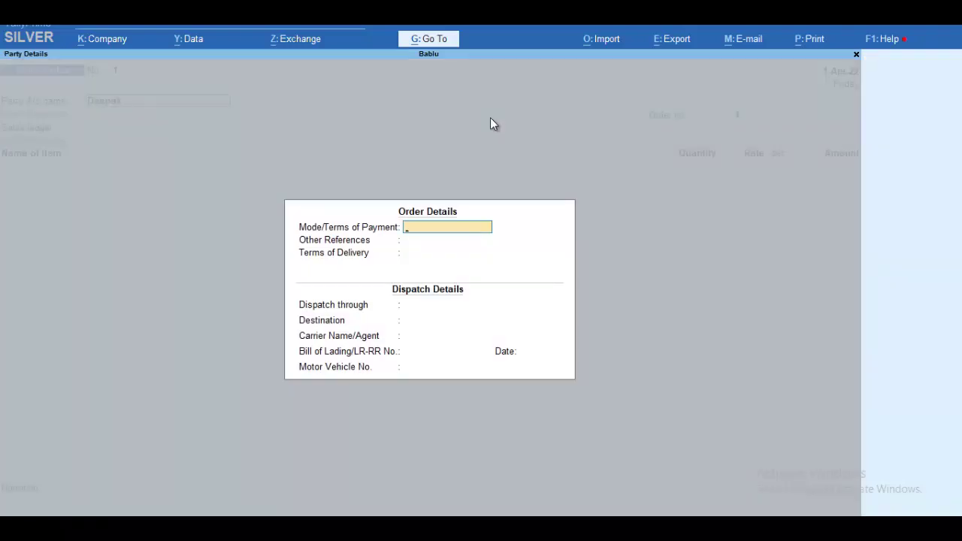
type("2 Days")
key("Return")
type("Cash")
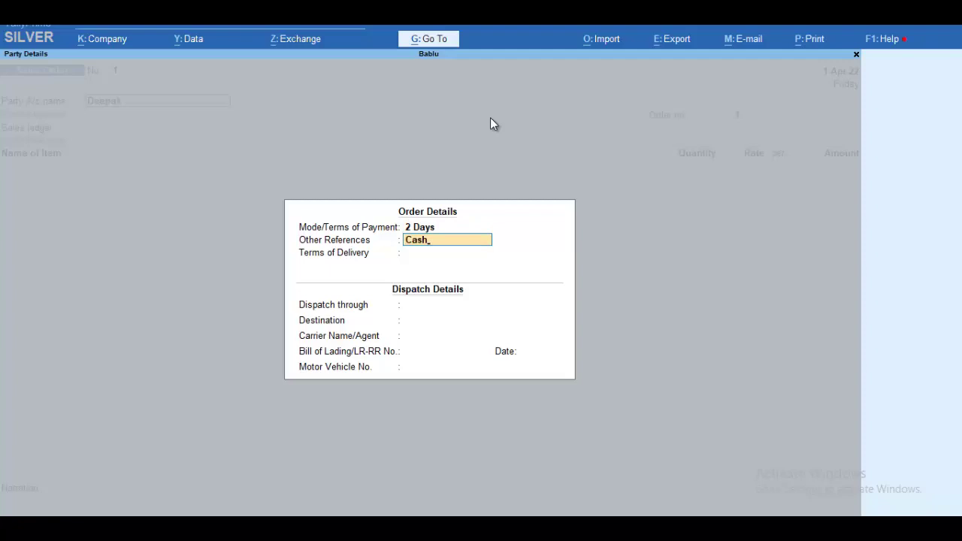
key("Return")
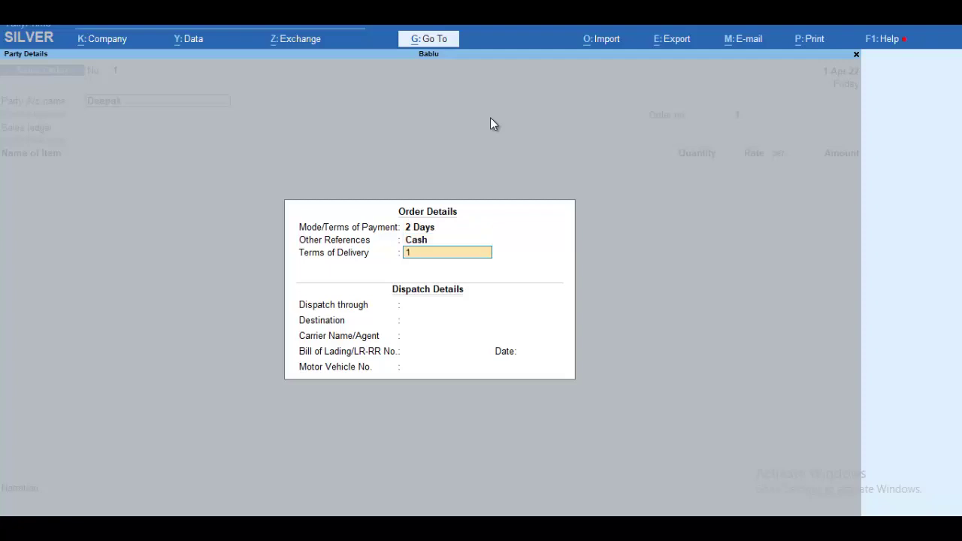
type("1 Day")
key("Return")
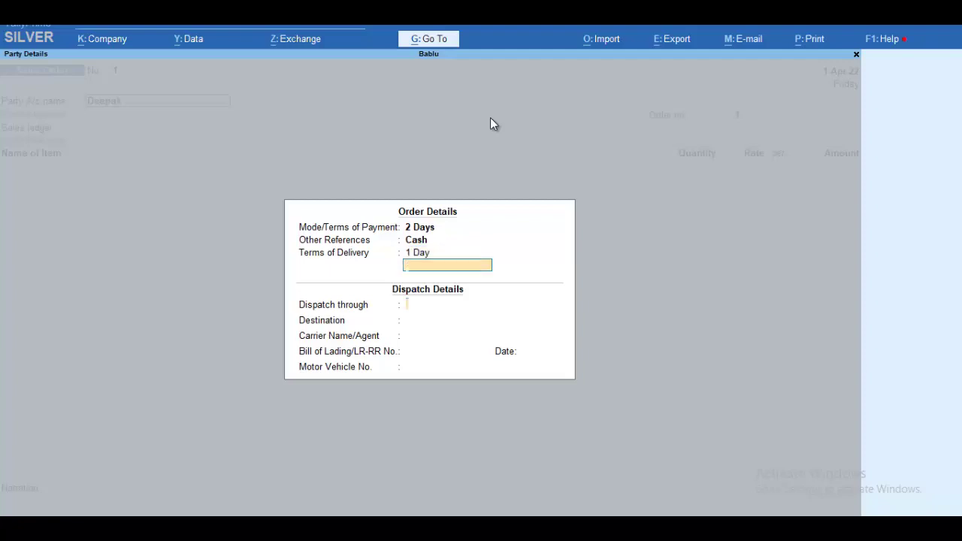
key("Return")
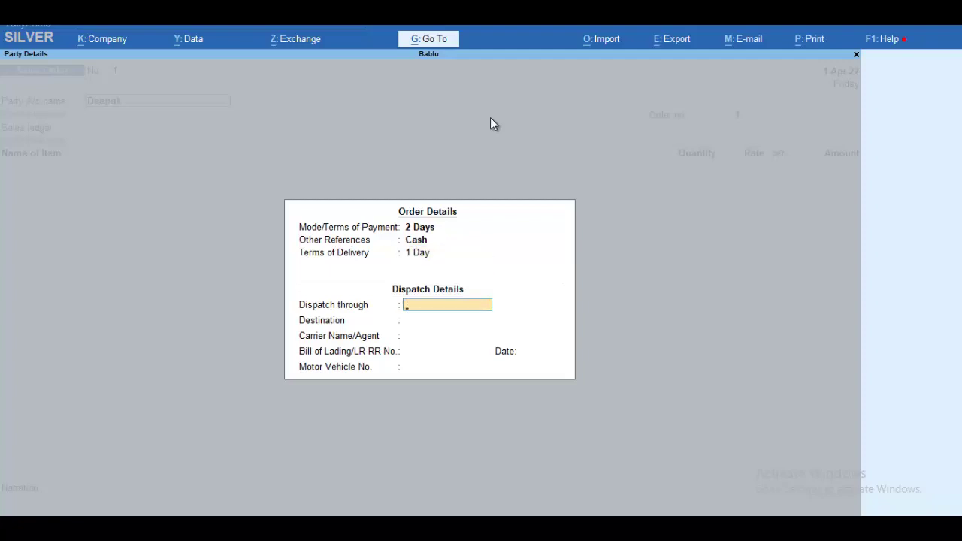
Set the dispatch details to By Bus with destination Jaipur, leaving carrier, bill of lading, date and vehicle number blank.
type("By Bus")
key("Return")
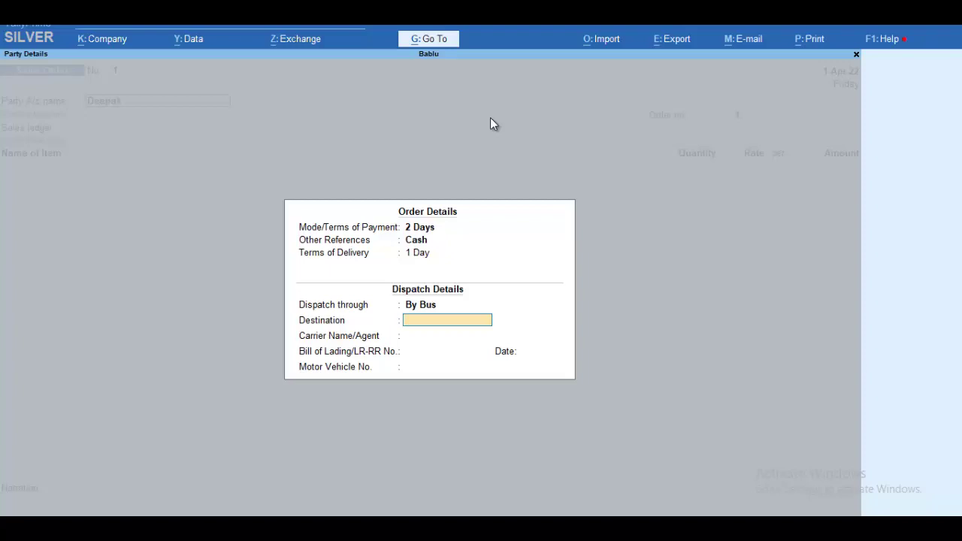
type("Jaipur")
key("Return")
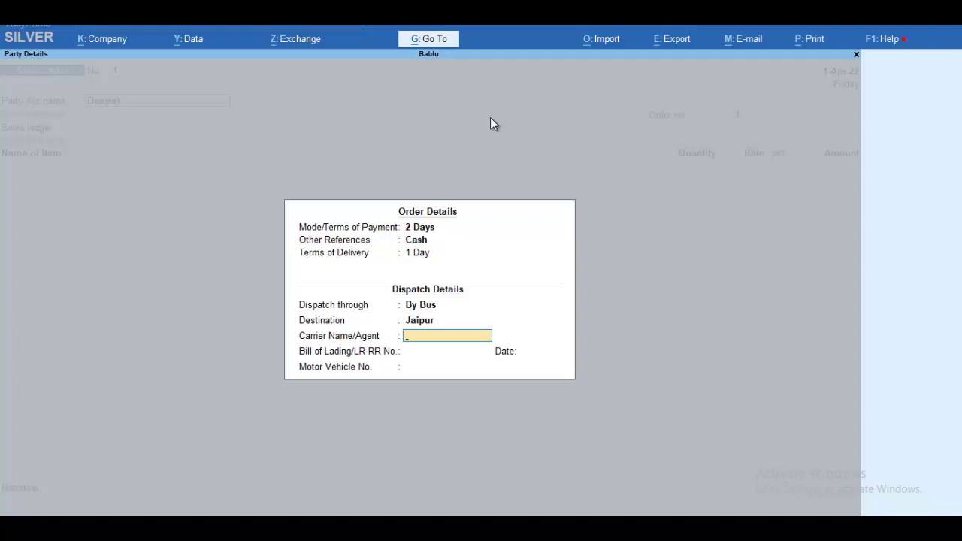
key("Return")
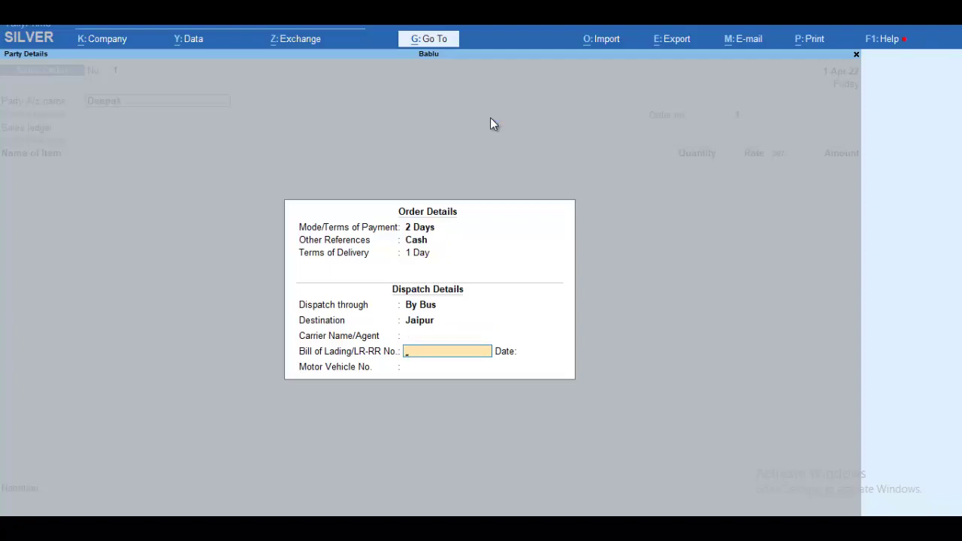
key("Return")
key("Return")
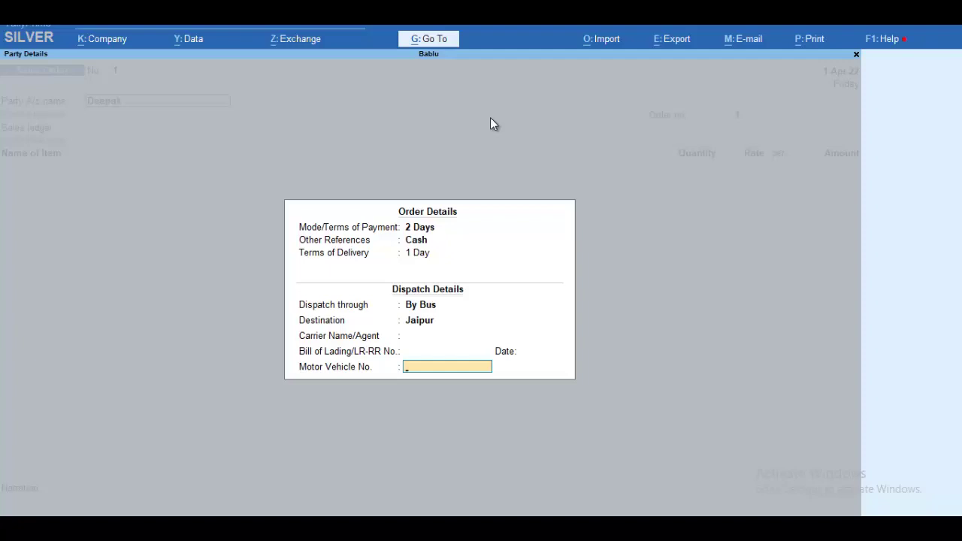
key("Return")
Accept the default party details with state Rajasthan, keep the default order number, and use Sales as the sales ledger.
key("Return")
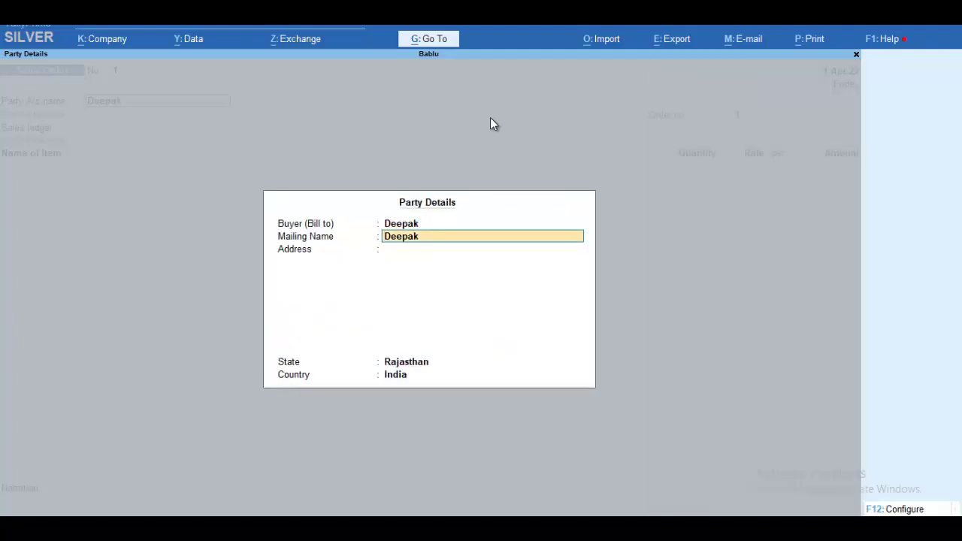
key("Return")
key("Return")
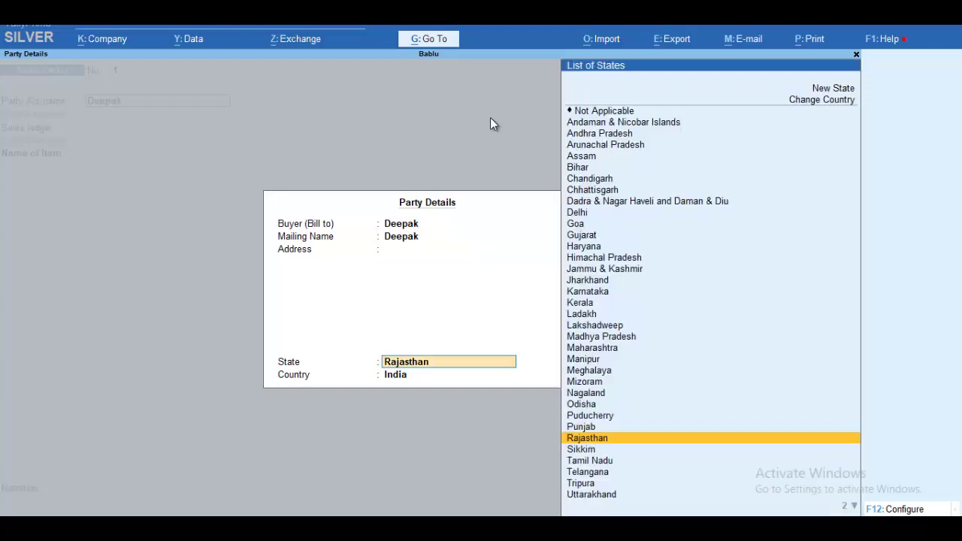
key("Return")
key("Return")
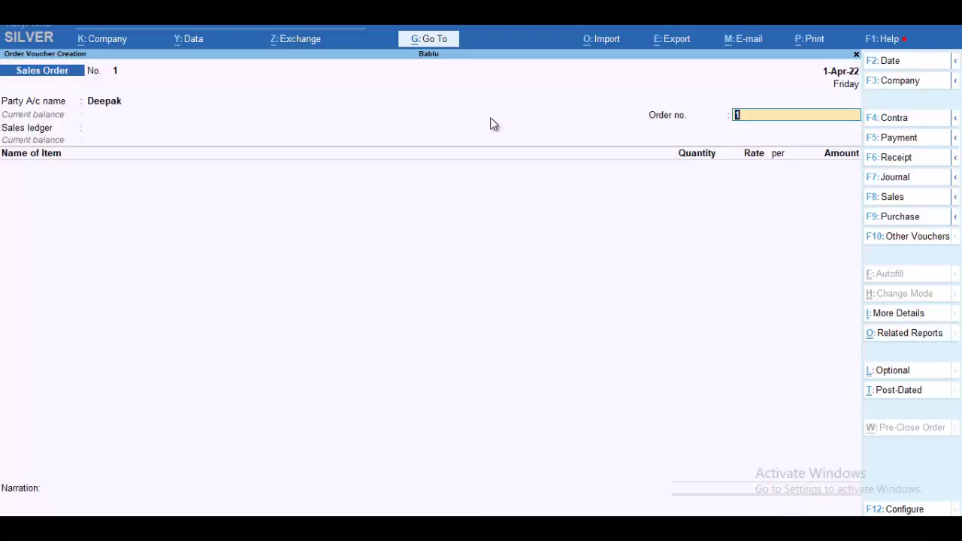
key("Return")
key("Return")
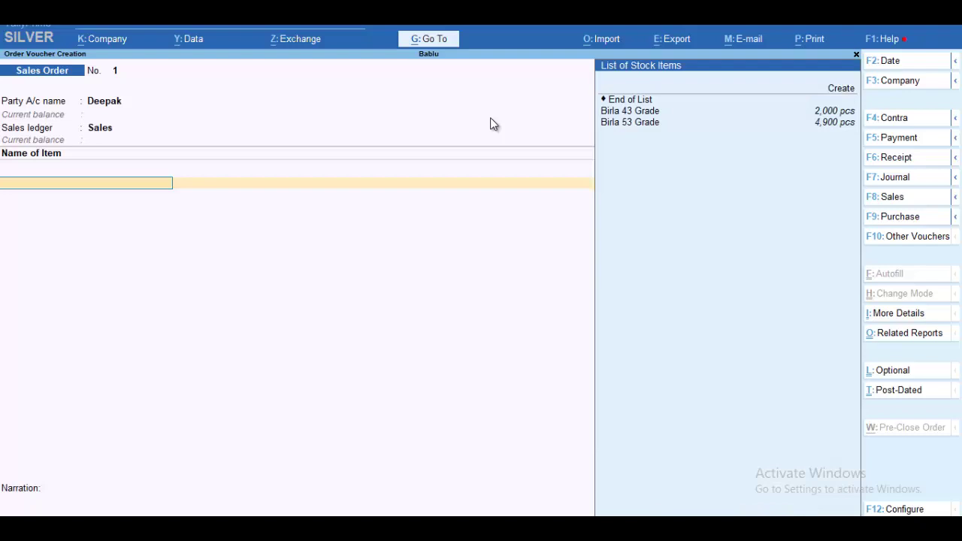
Add Birla 43 Grade to the sales order, due on 1-Apr-22, with quantity 500 pcs at a rate of 350.
key("Down")
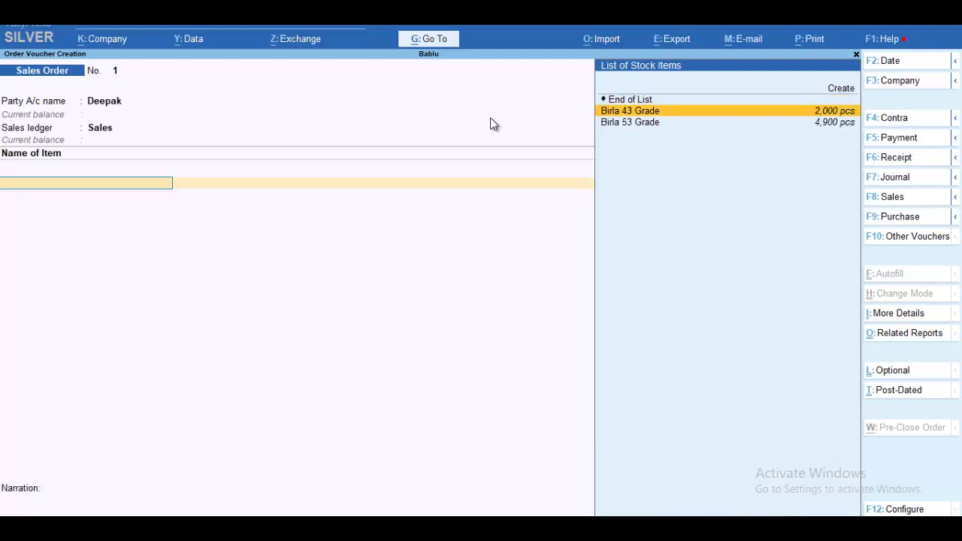
key("Return")
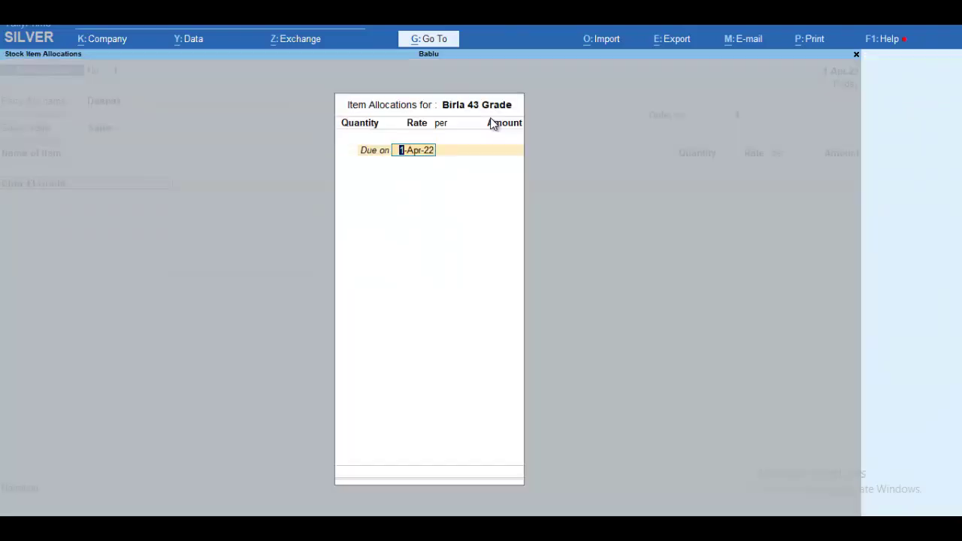
key("Return")
type("5")
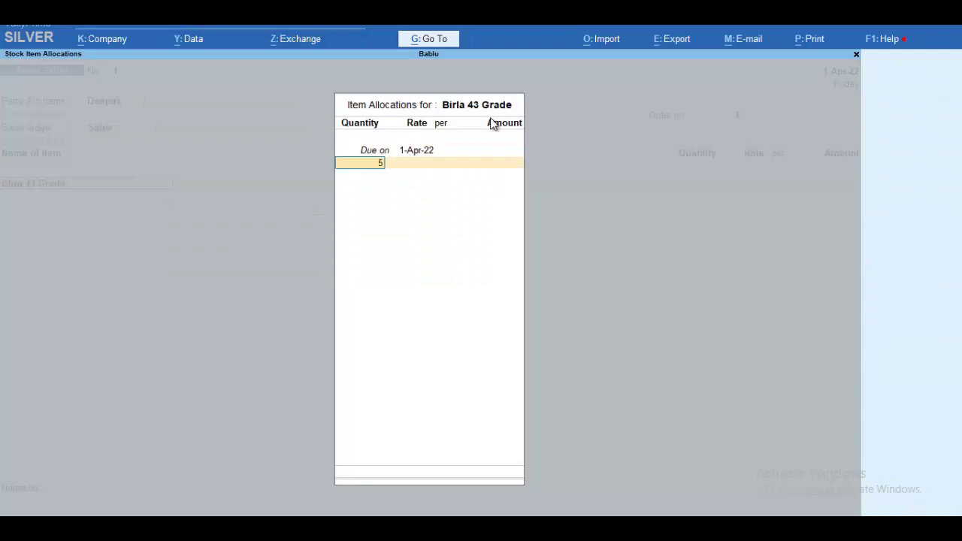
type("00")
key("Return")
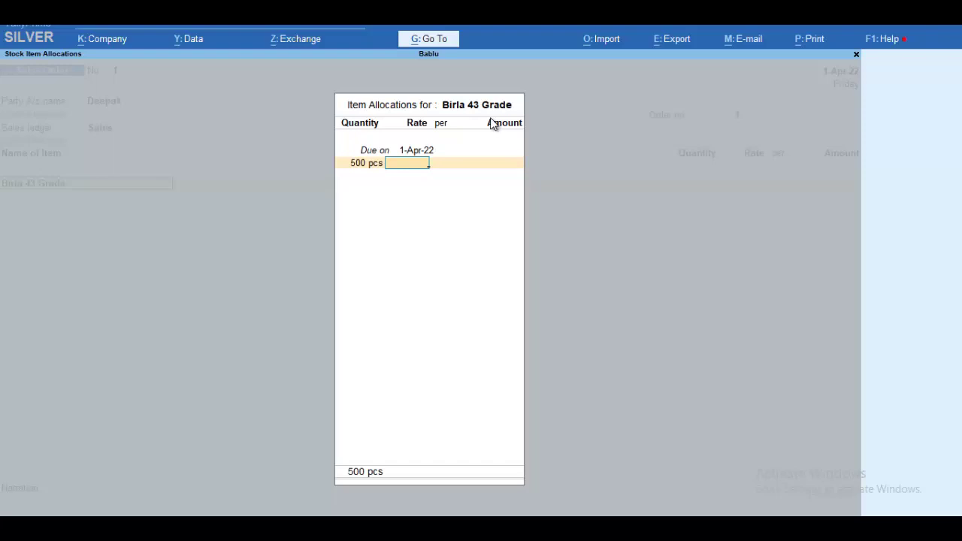
type("350")
key("Return")
key("Return")
key("Return")
key("Return")
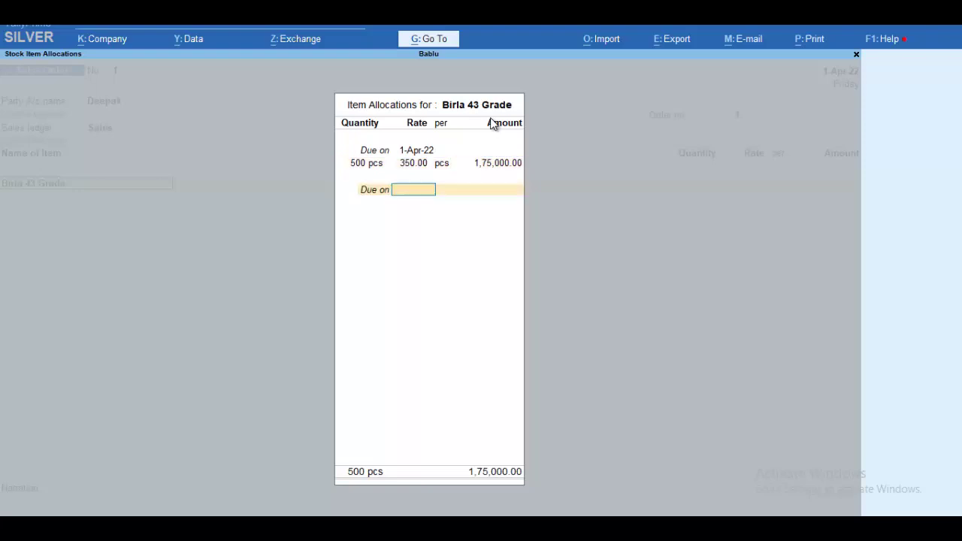
key("Return")
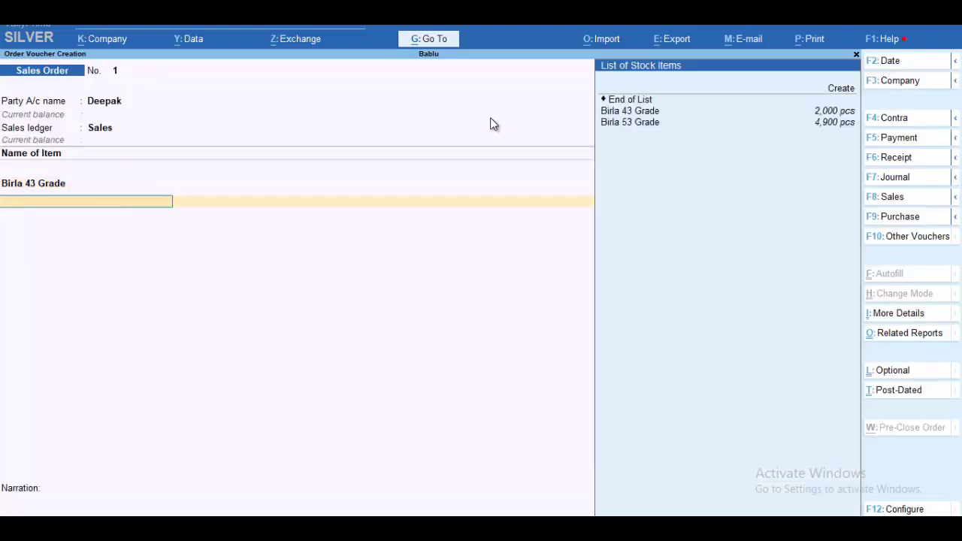
Add Birla 53 Grade to the sales order, due on 1-Apr-22, with quantity 700 pcs at a rate of 450.
key("Down")
key("Down")
key("Down")
key("Return")
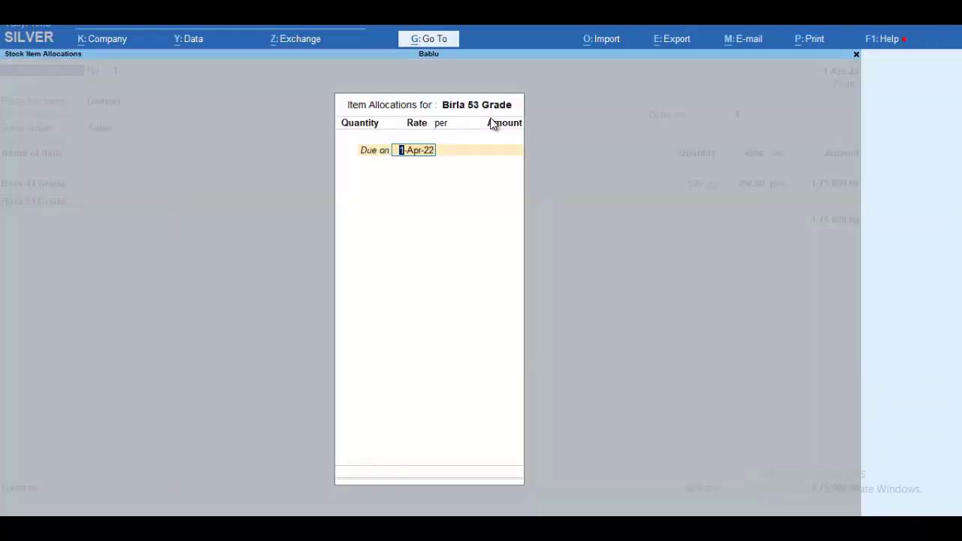
type("7")
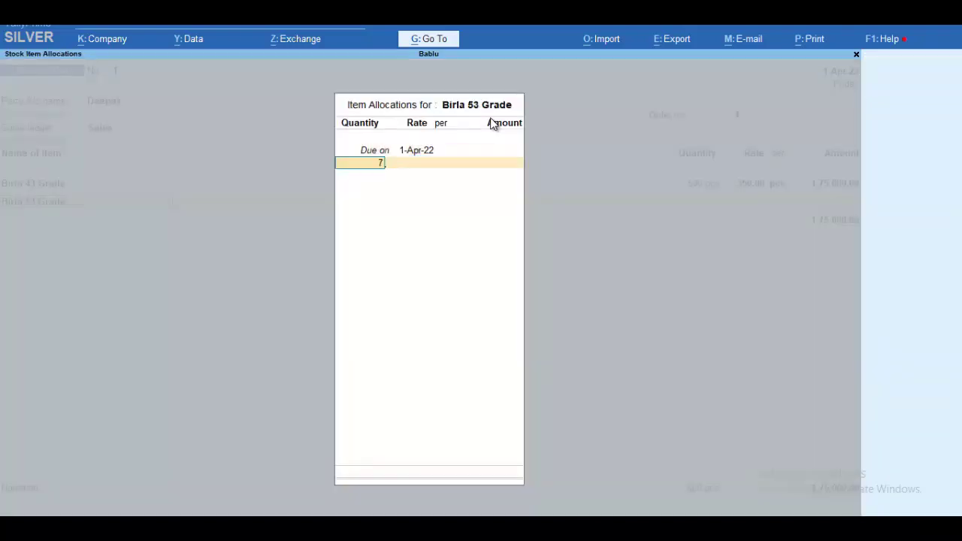
type("00")
key("Return")
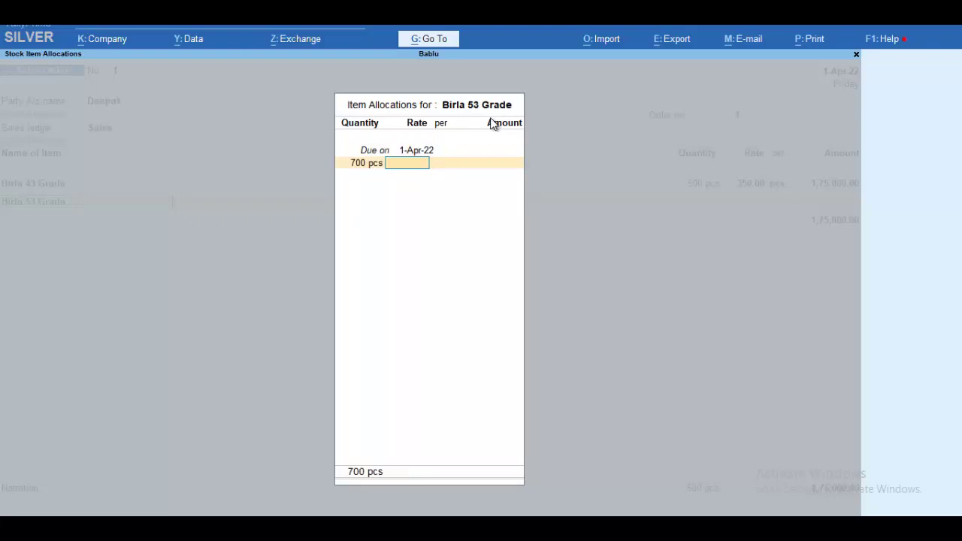
type("450")
key("Return")
key("Return")
key("Return")
key("Return")
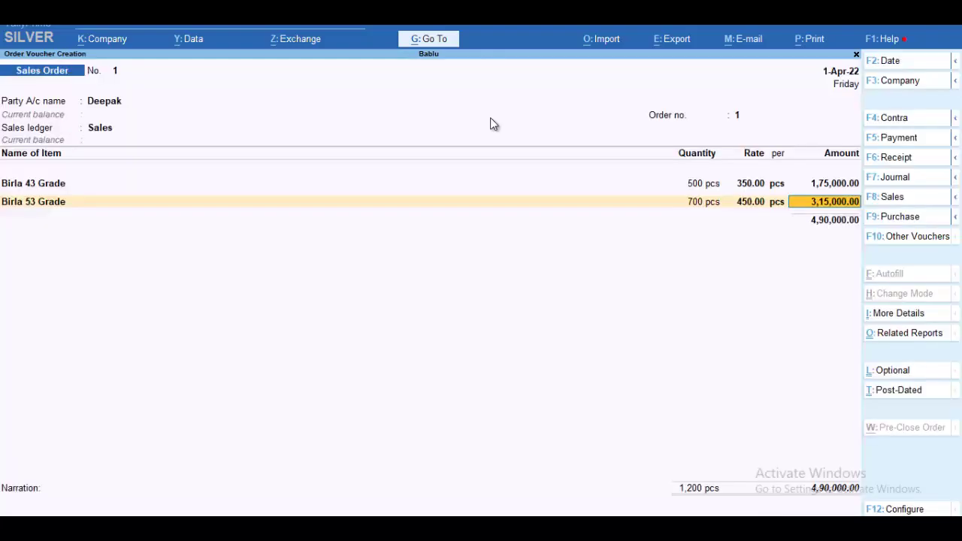
key("Return")
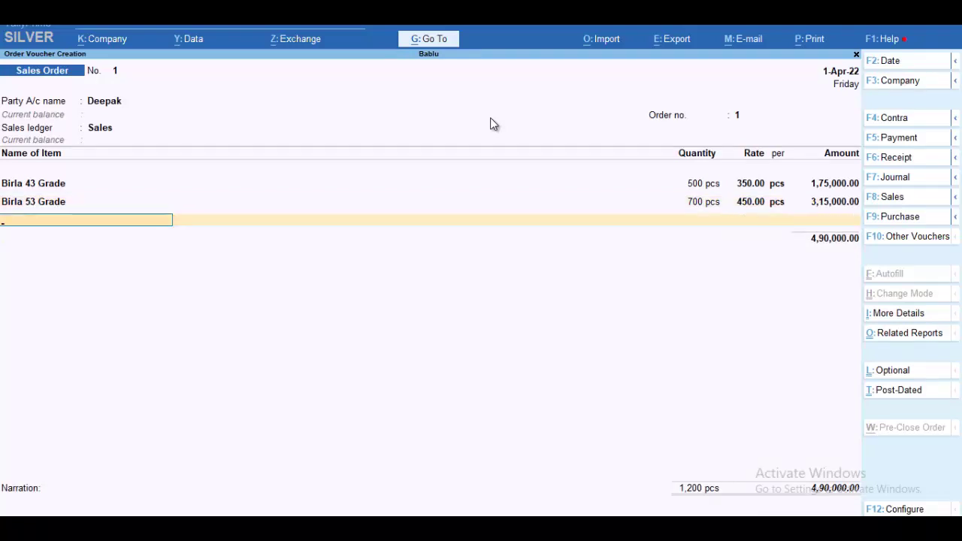
End the item list, leave the narration blank, and save the sales order.
key("Return")
key("Return")
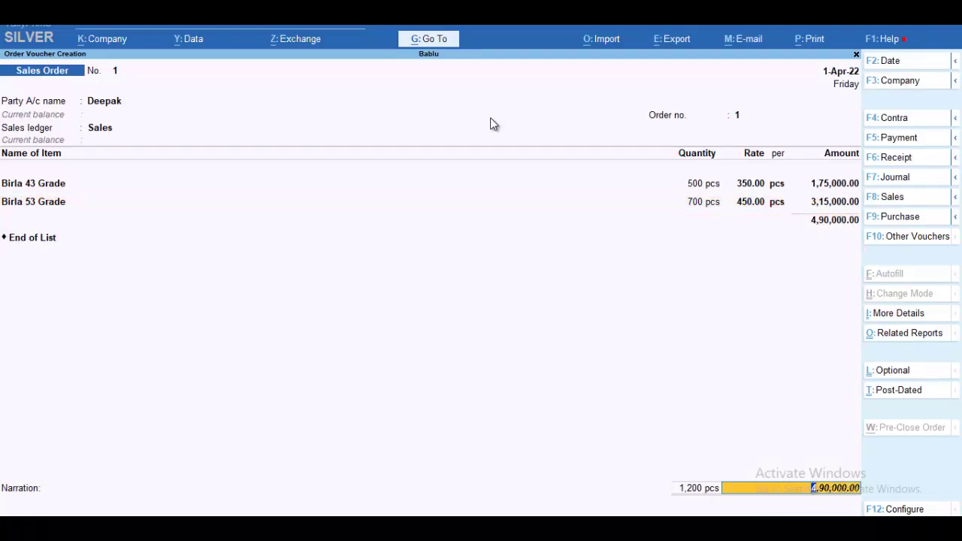
key("Return")
key("Return")
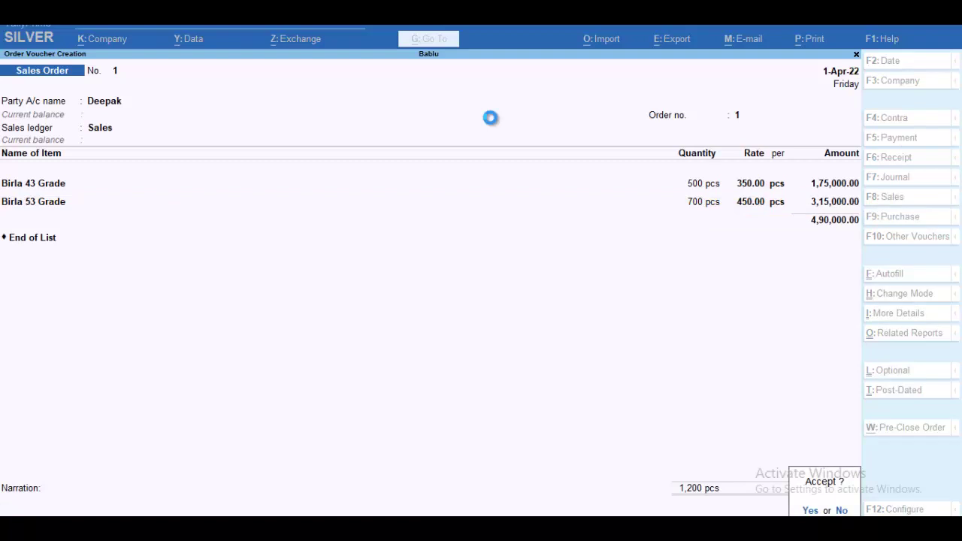
key("Return")
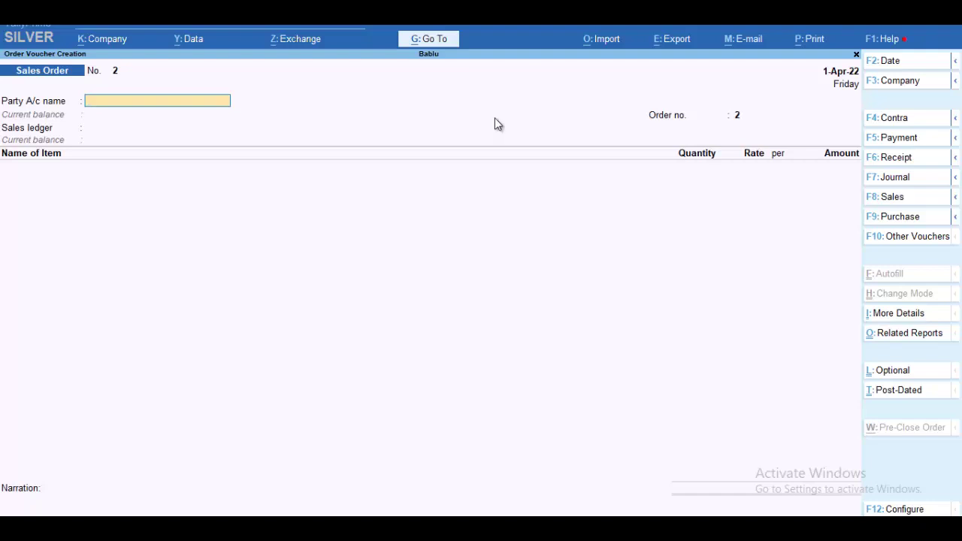
Change the voucher type to Delivery Note from the inactive voucher types and activate it.
left_click(907, 240)
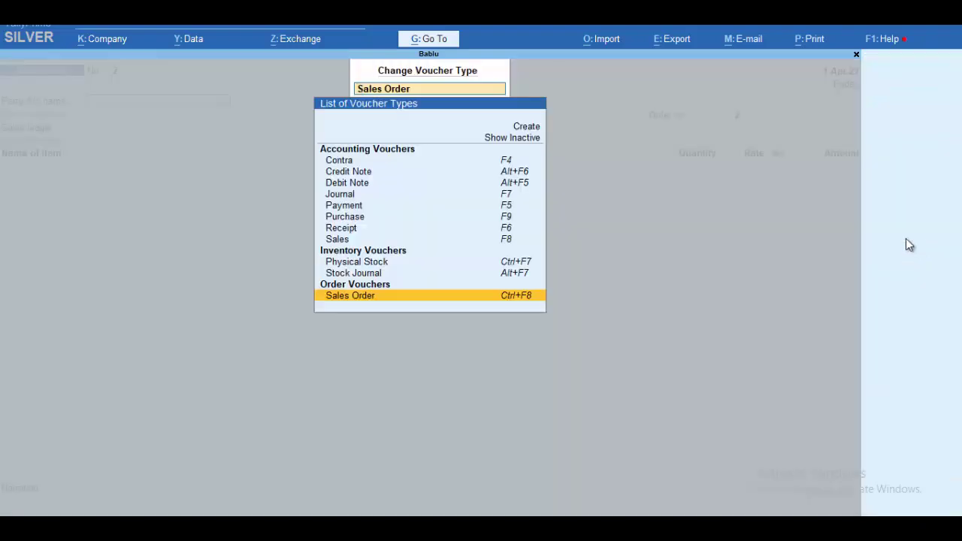
left_click(503, 141)
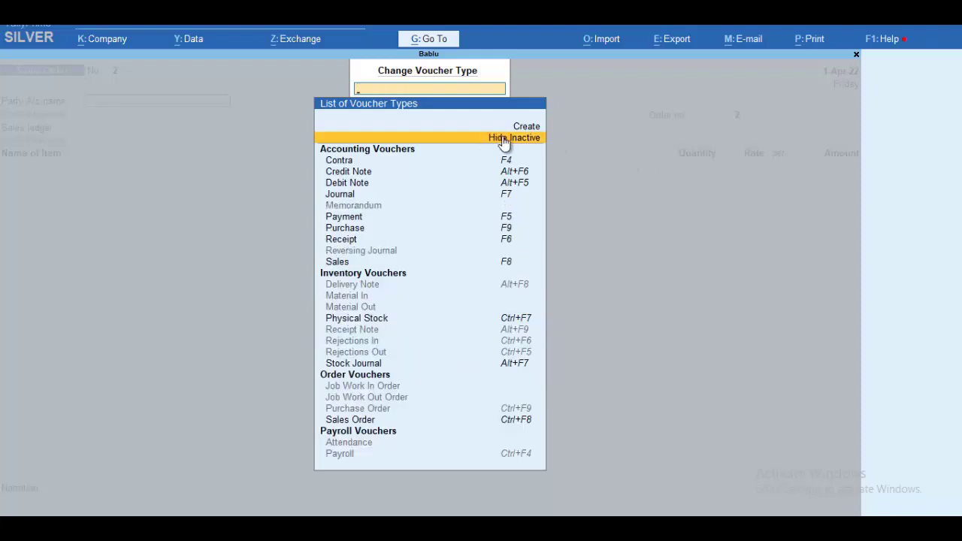
key("Down")
key("d")
key("d")
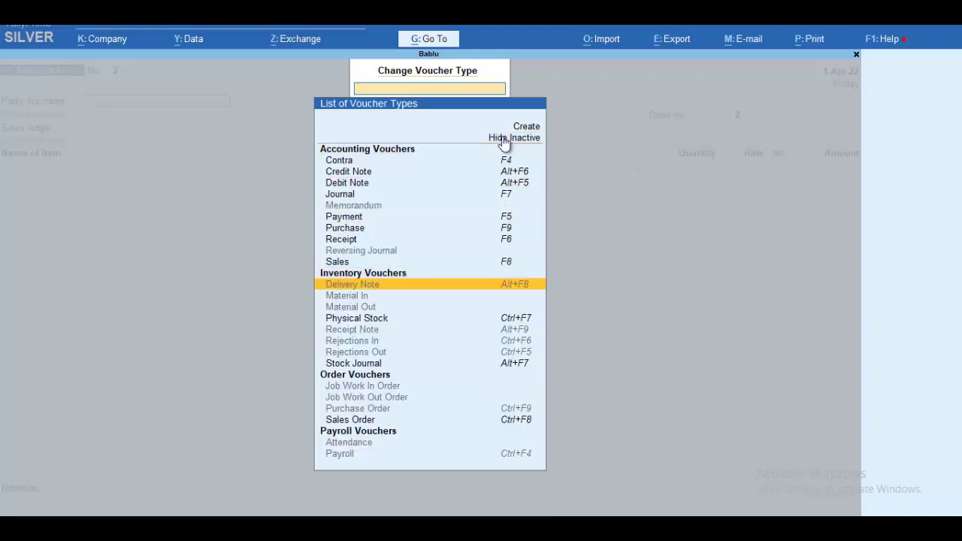
key("Return")
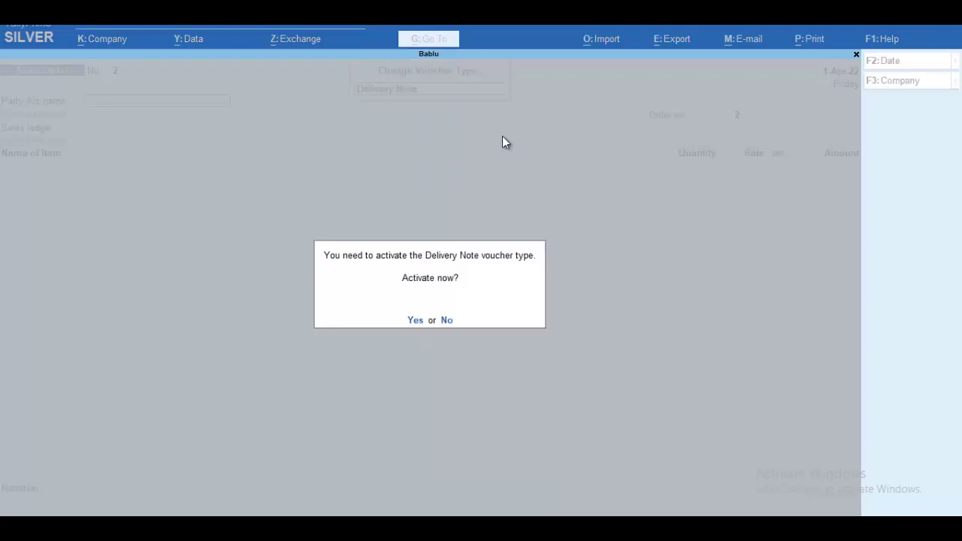
left_click(415, 321)
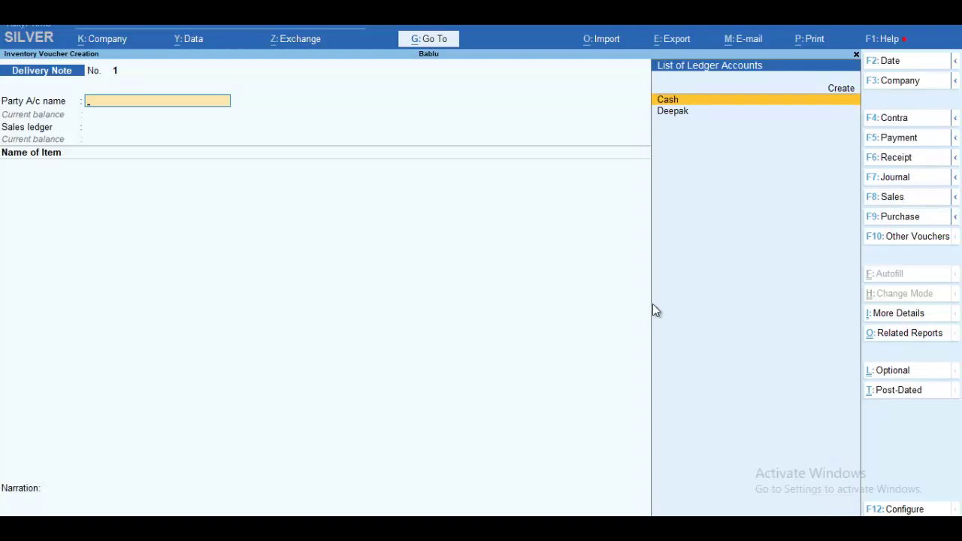
Select the customer as the delivery note's party, link the sales order dated 1-Apr-22, and end the order list.
key("Down")
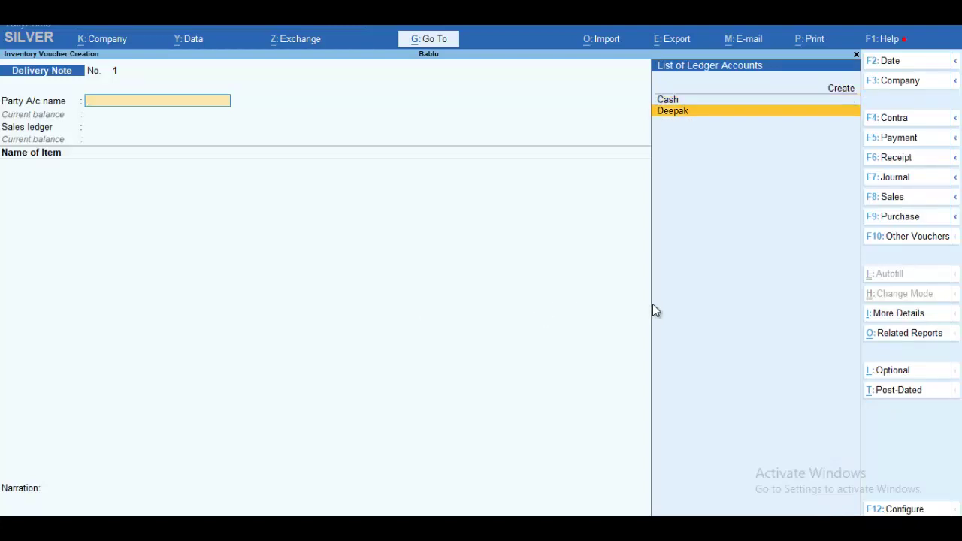
key("Return")
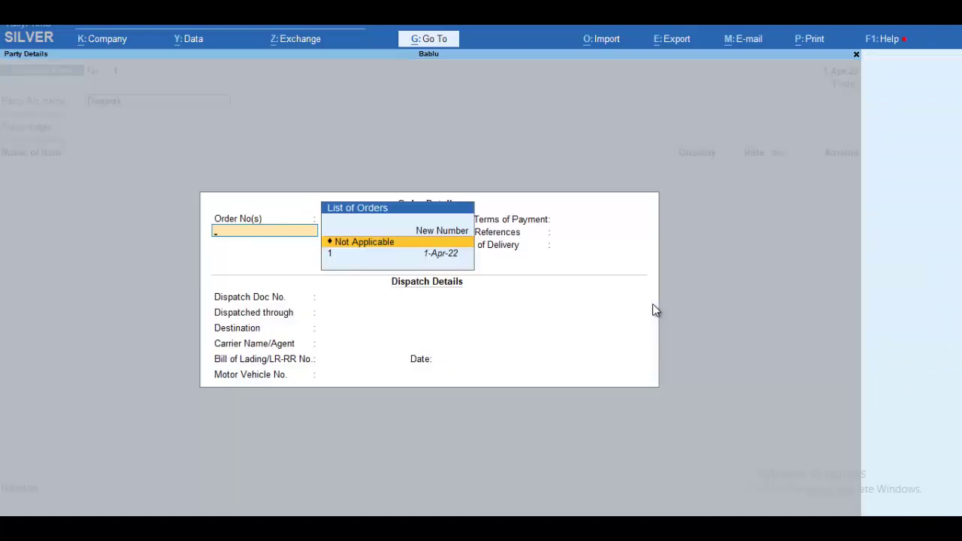
key("Down")
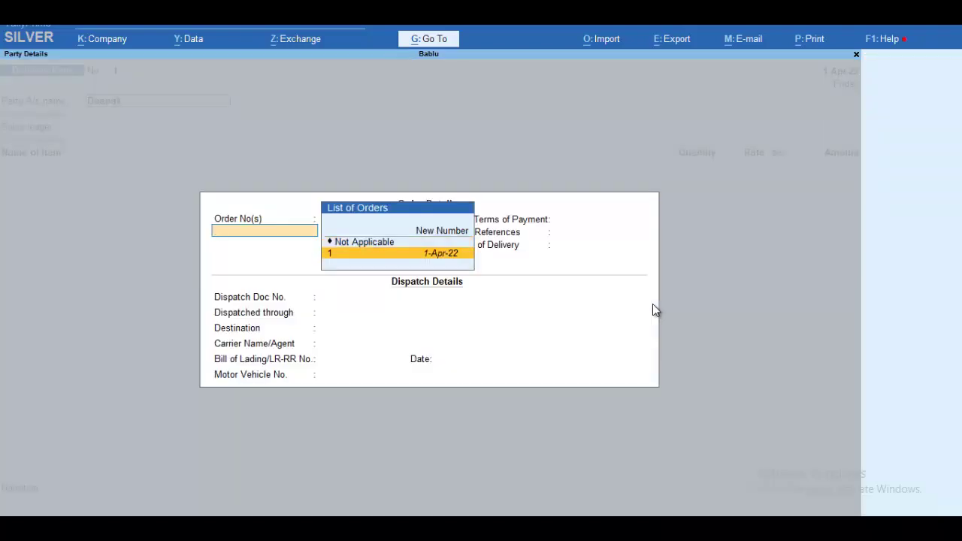
key("Return")
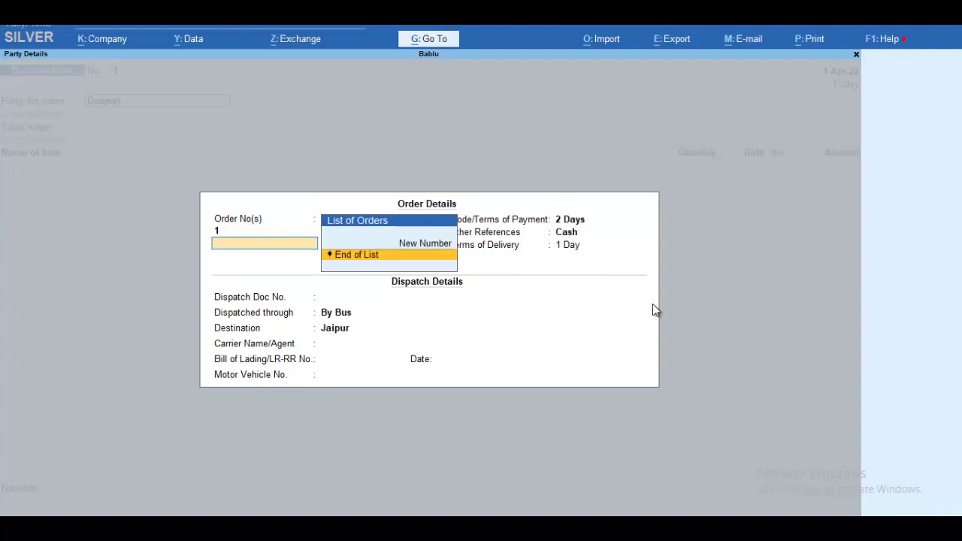
key("Return")
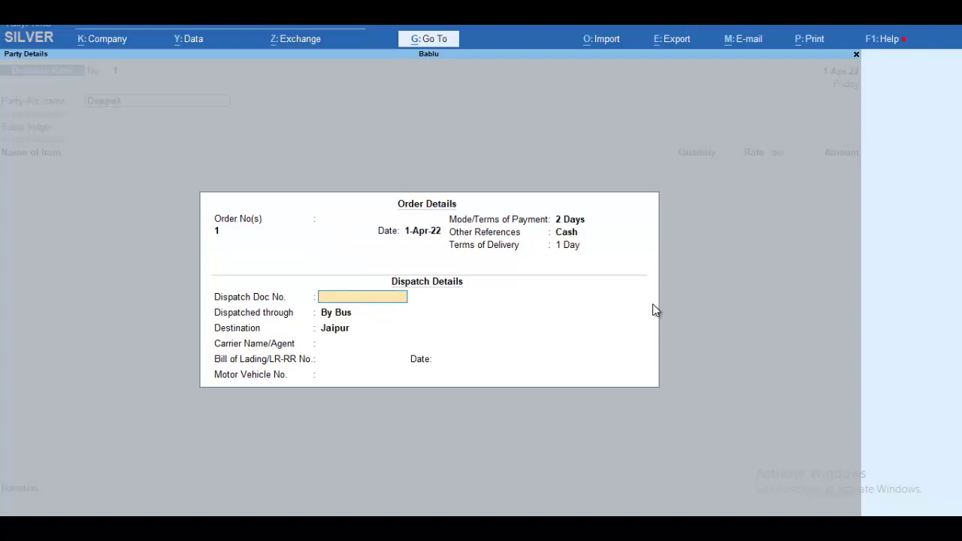
Set the dispatch document number to 67, keep By Bus and Jaipur, and leave the carrier, bill of lading and vehicle fields blank.
type("67")
key("Return")
key("Return")
key("Return")
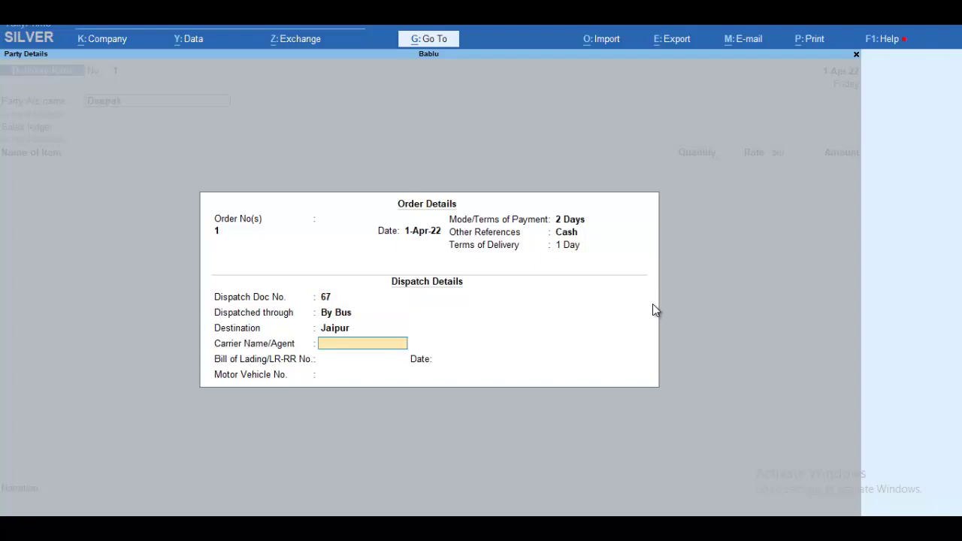
key("Return")
key("Return")
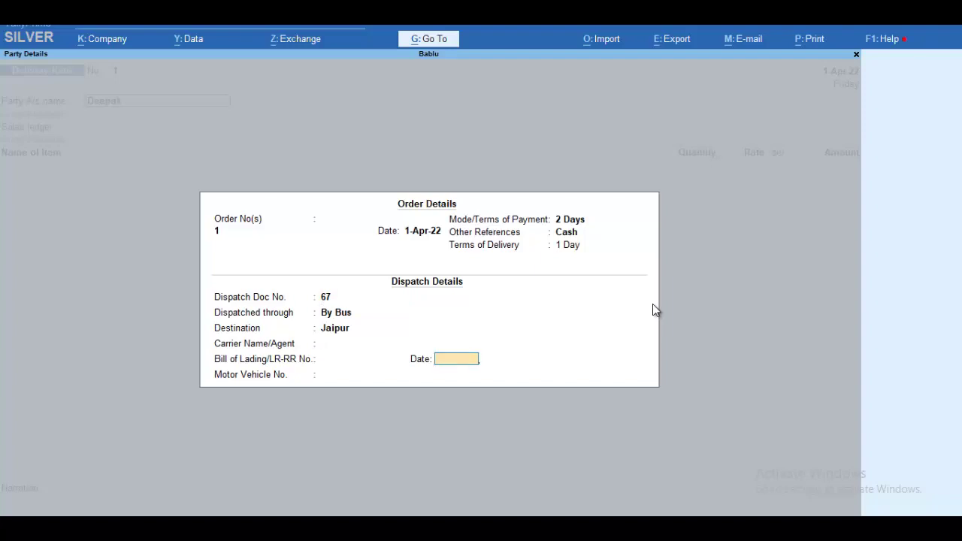
key("Return")
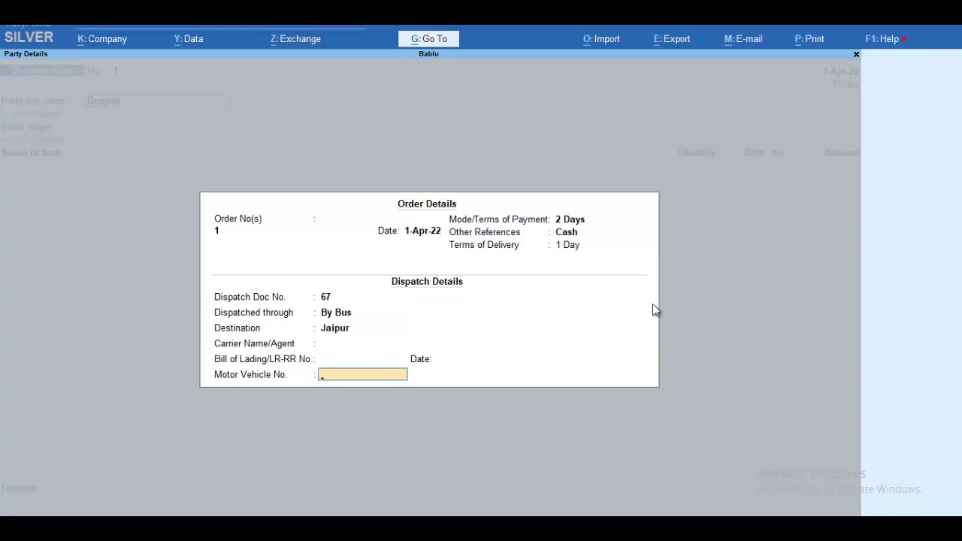
key("Return")
key("Return")
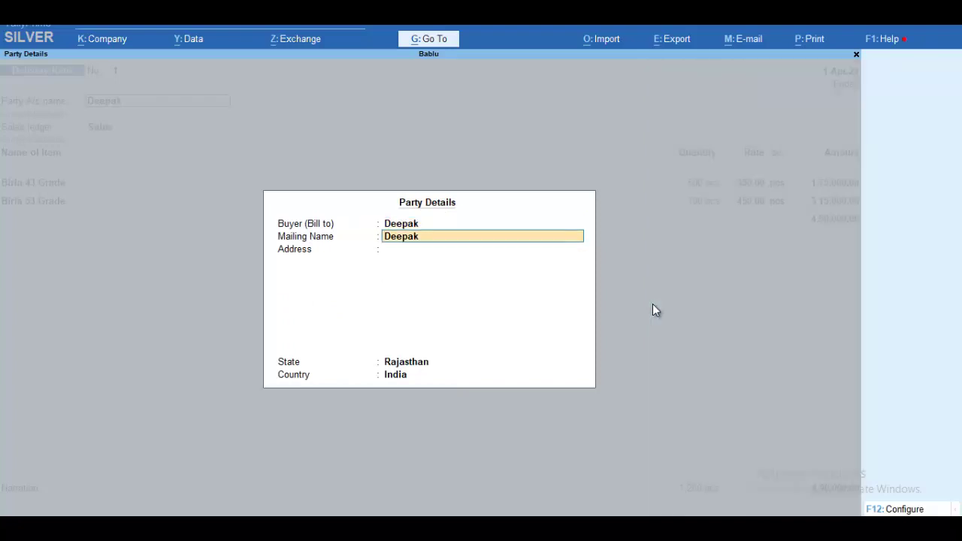
Accept the default party details with state Rajasthan and keep Sales as the delivery note's sales ledger.
key("Return")
key("Return")
key("Return")
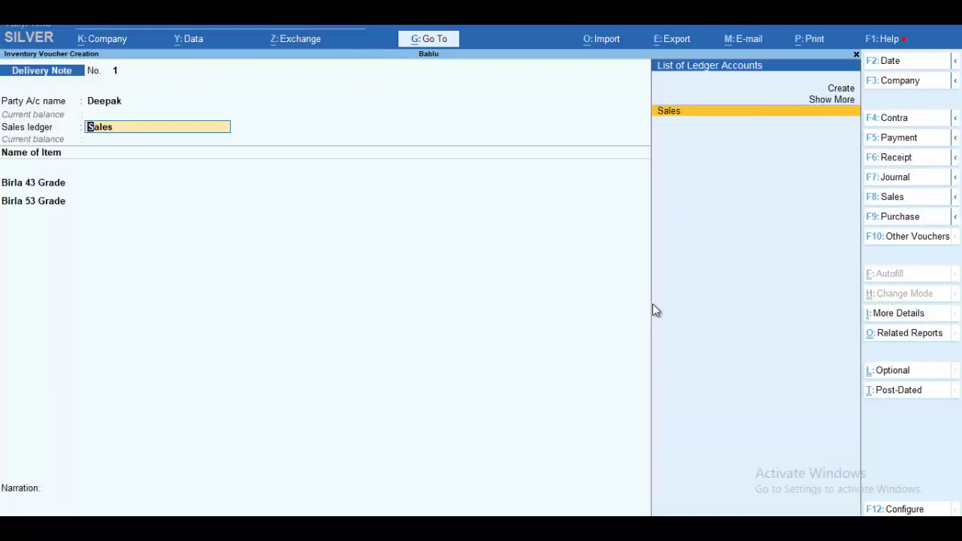
key("Return")
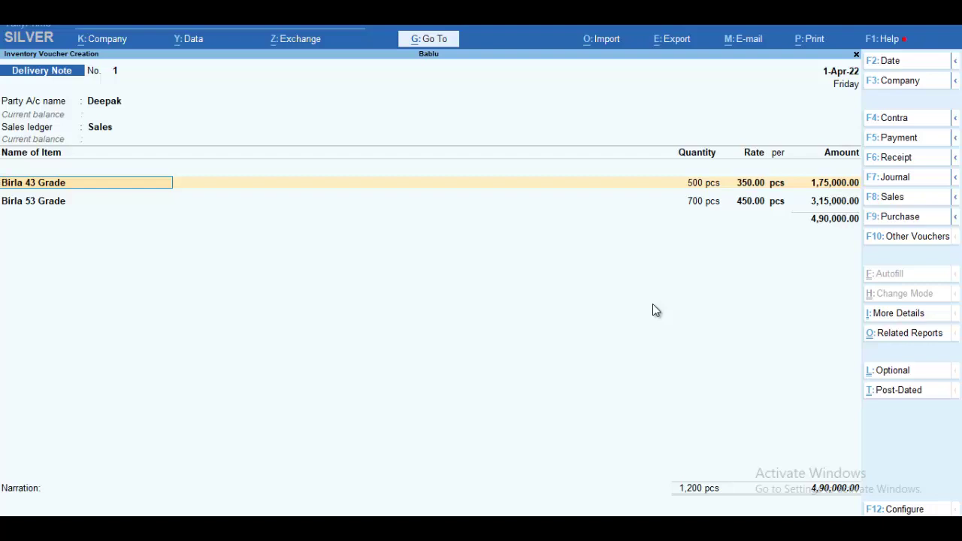
Accept the Birla 43 Grade allocation with tracking number 1, quantity 500 pcs and rate 350, due on 1-Apr-22.
key("Return")
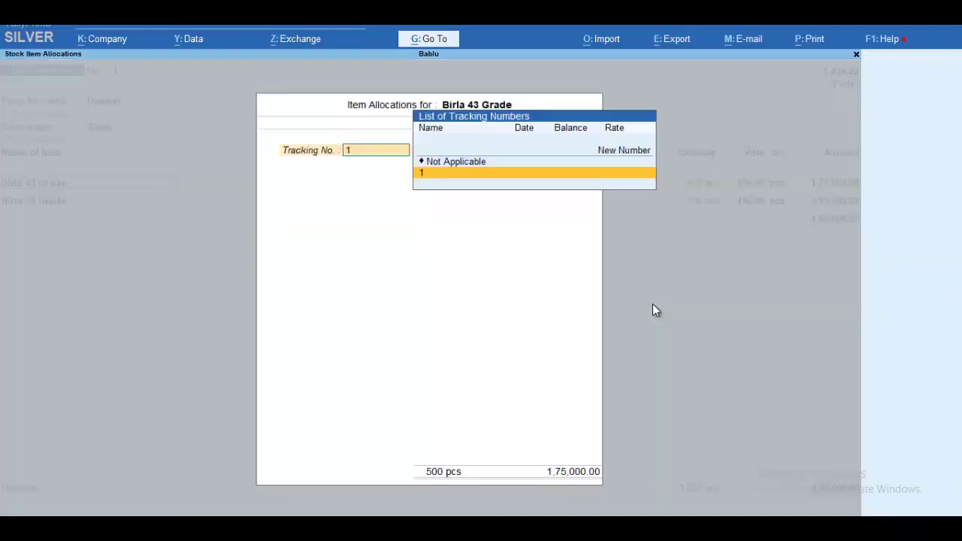
key("Return")
key("Return")
key("Return")
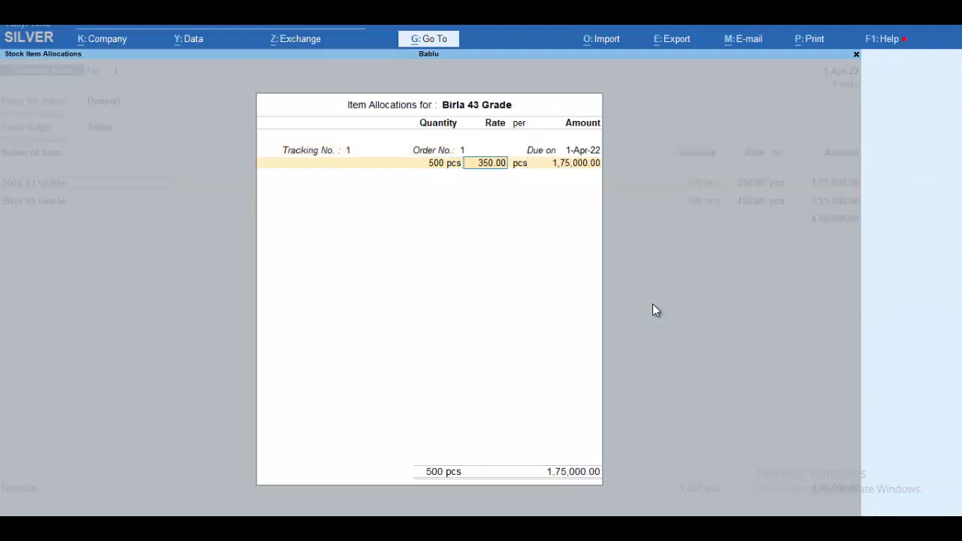
key("Return")
key("Return")
key("Return")
key("Return")
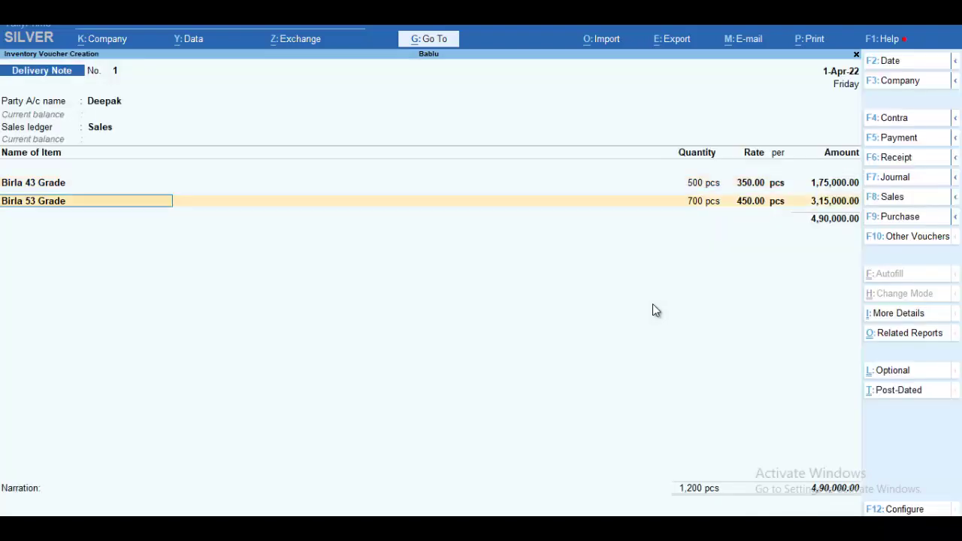
Accept the Birla 53 Grade allocation with tracking number 1, 700 pcs at a rate of 450, and save the delivery note.
key("Return")
key("Return")
key("Return")
key("Return")
key("Return")
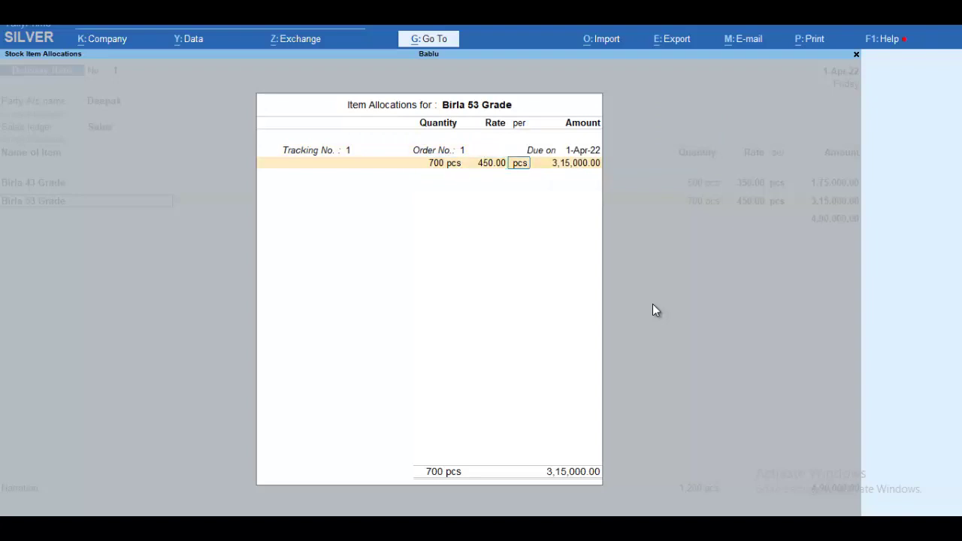
key("Return")
key("Return")
key("Return")
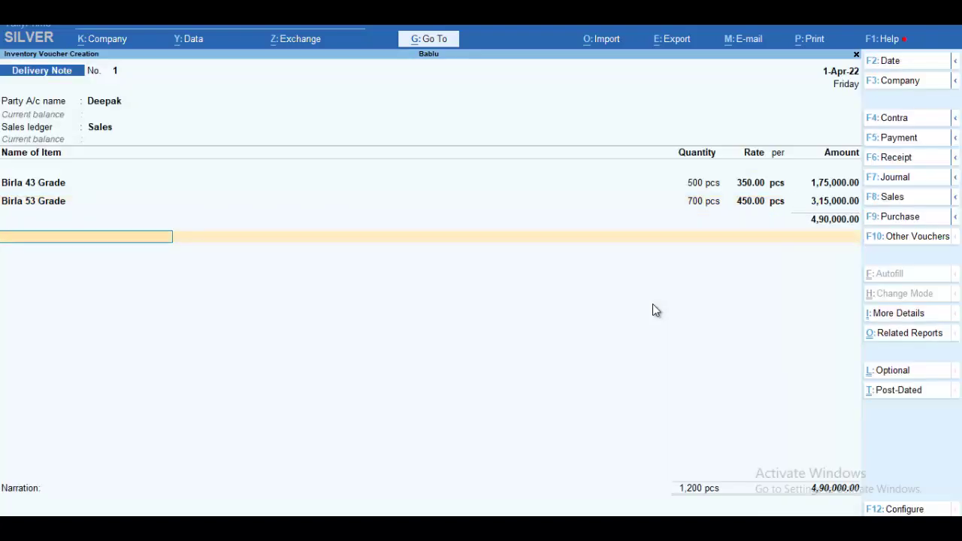
key("Return")
key("Return")
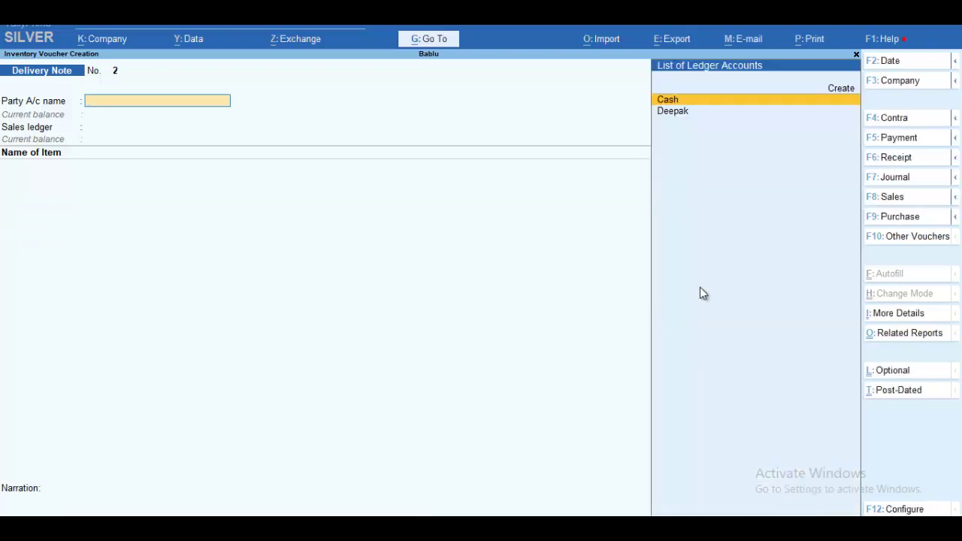
Set the voucher date to 1-May-22.
left_click(916, 69)
type("1")
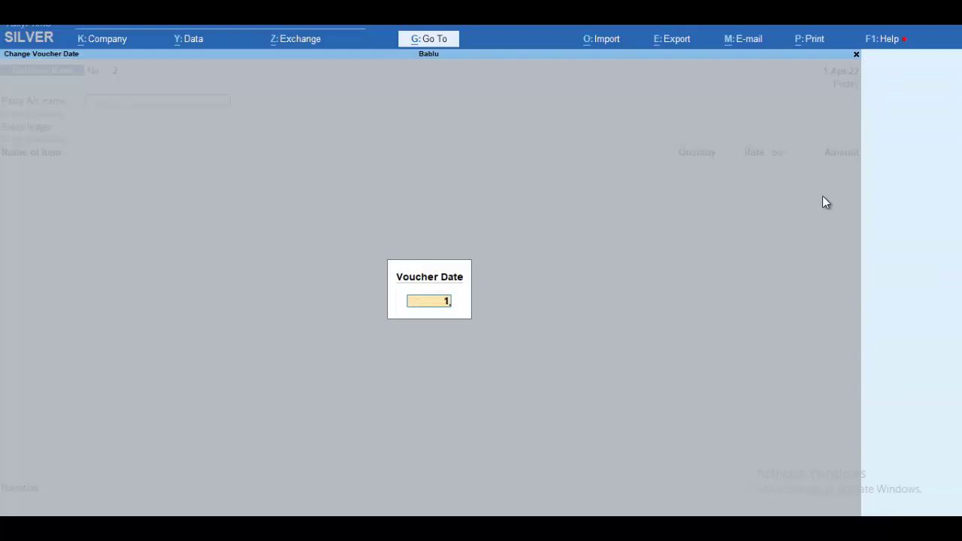
type("-5")
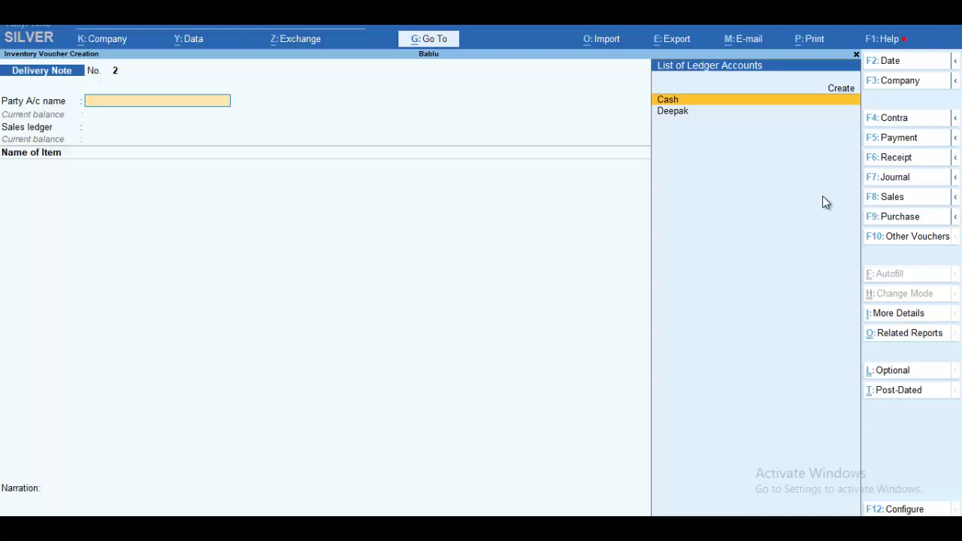
Change the voucher type to Rejections In from the inactive inventory vouchers and activate it.
left_click(903, 236)
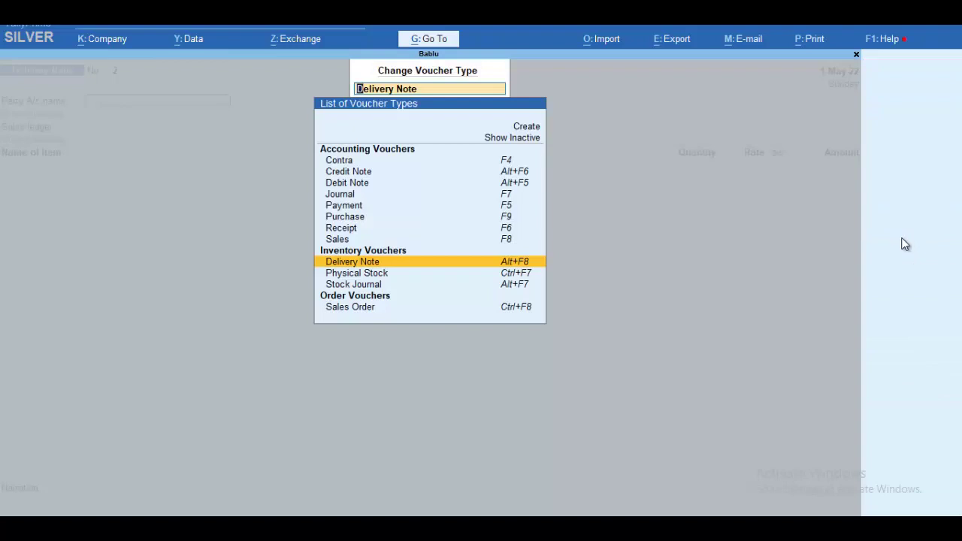
left_click(521, 139)
left_click(521, 139)
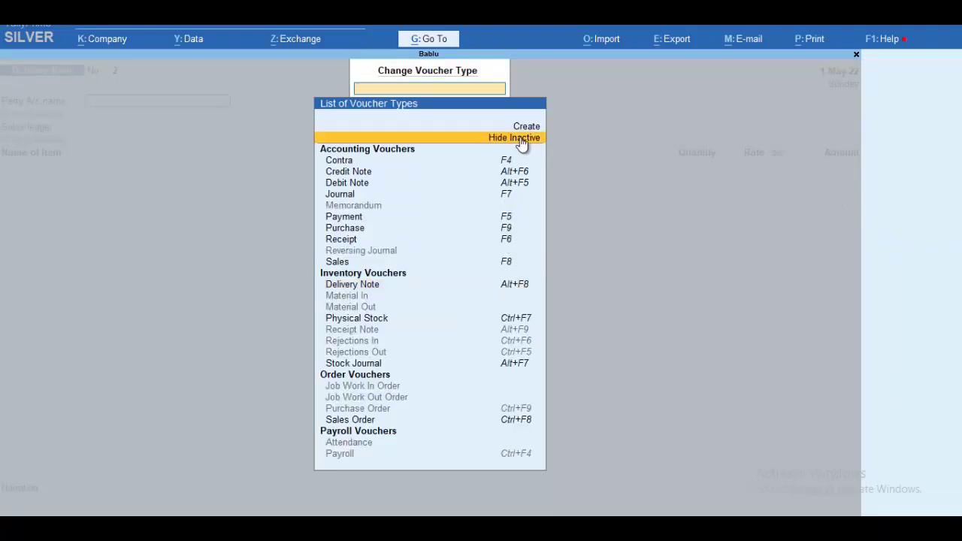
key("Down")
key("Down")
key("Down")
key("Down")
key("Down")
key("Down")
key("Down")
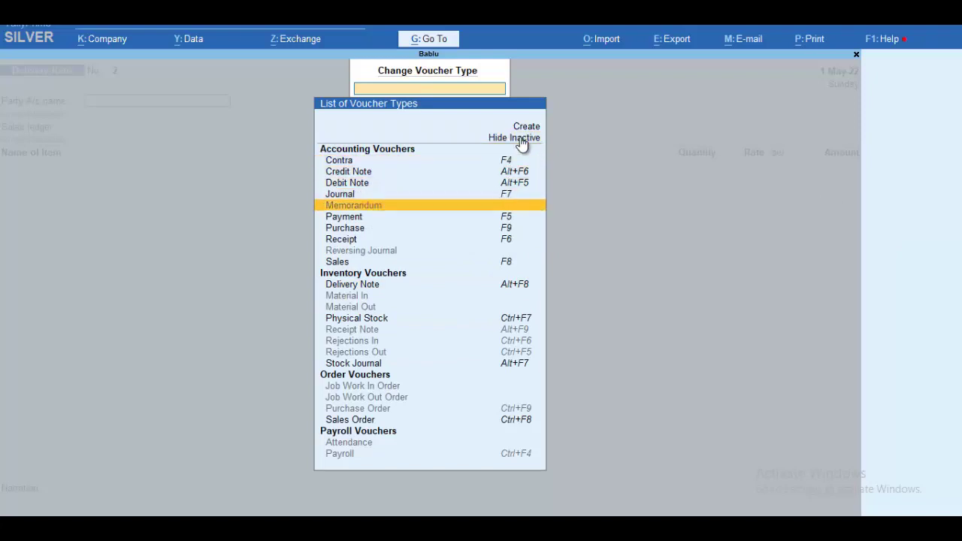
key("Down")
key("Down")
key("Down")
key("Down")
key("Down")
key("Down")
key("Down")
key("Down")
key("Down")
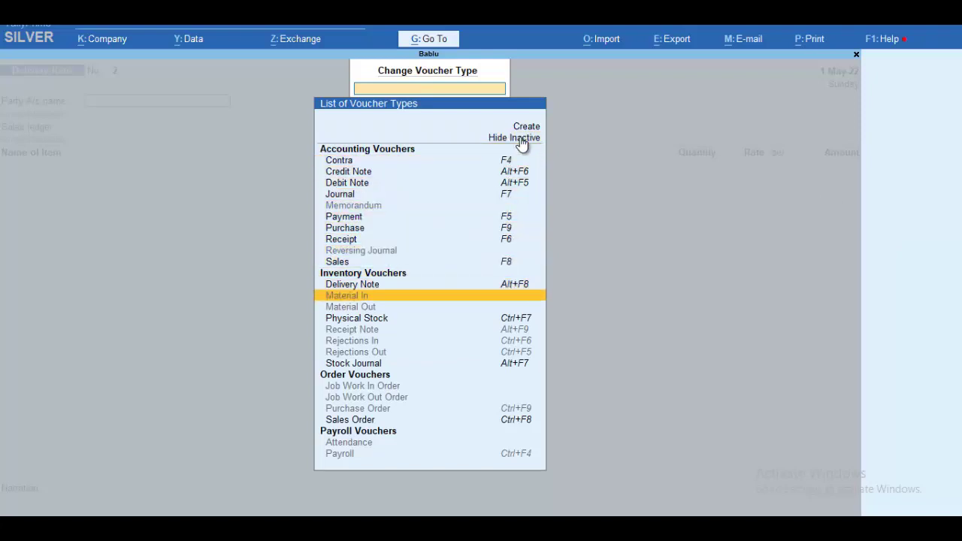
key("Down")
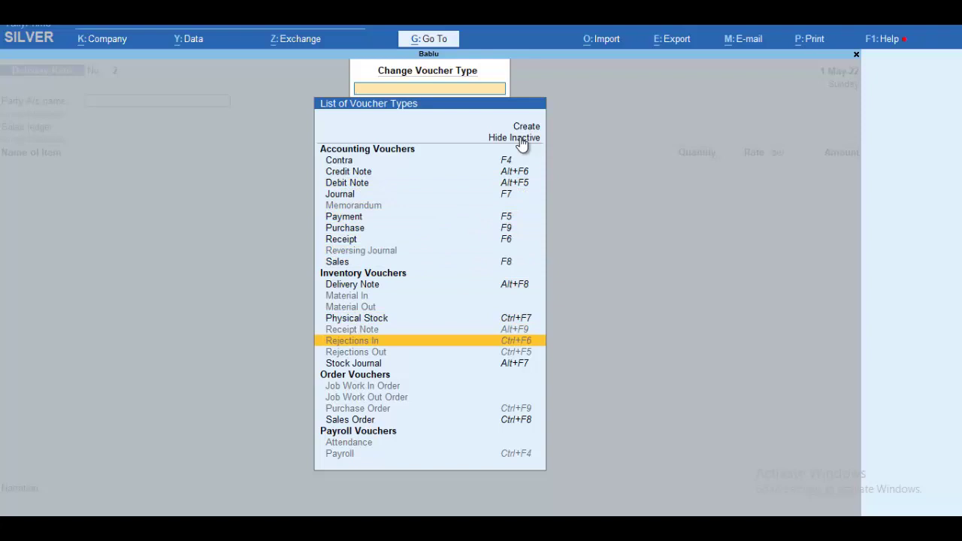
key("Return")
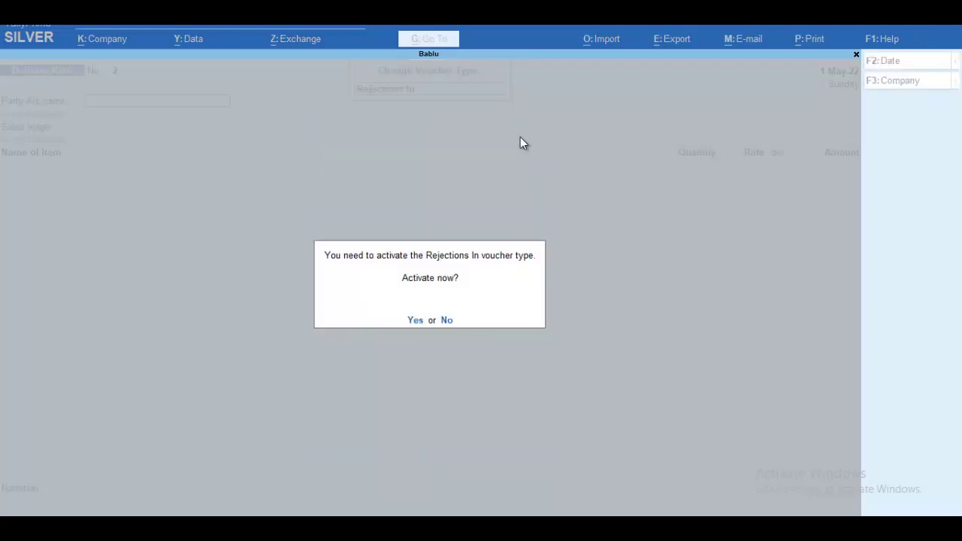
key("y")
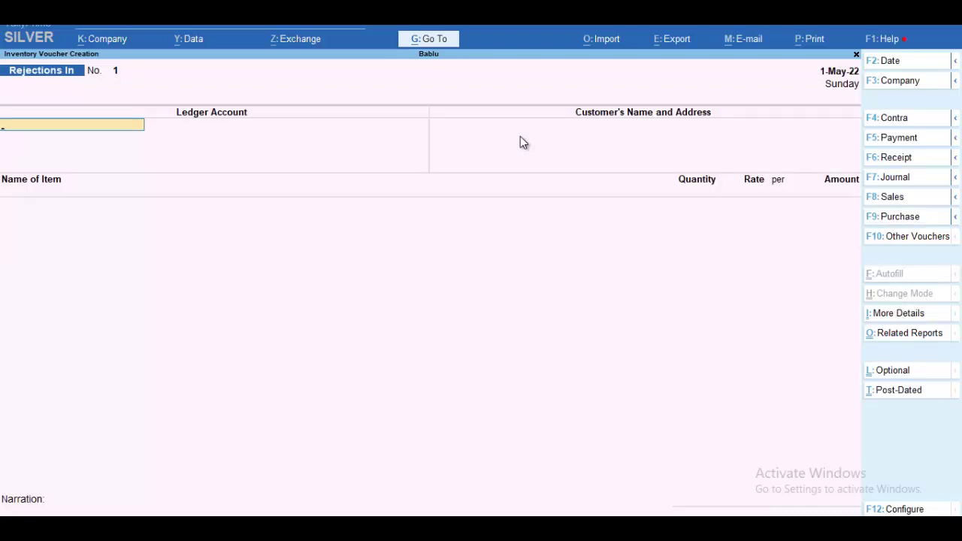
Select the customer as the Rejections In ledger account and accept the default customer name and address.
key("Down")
key("Down")
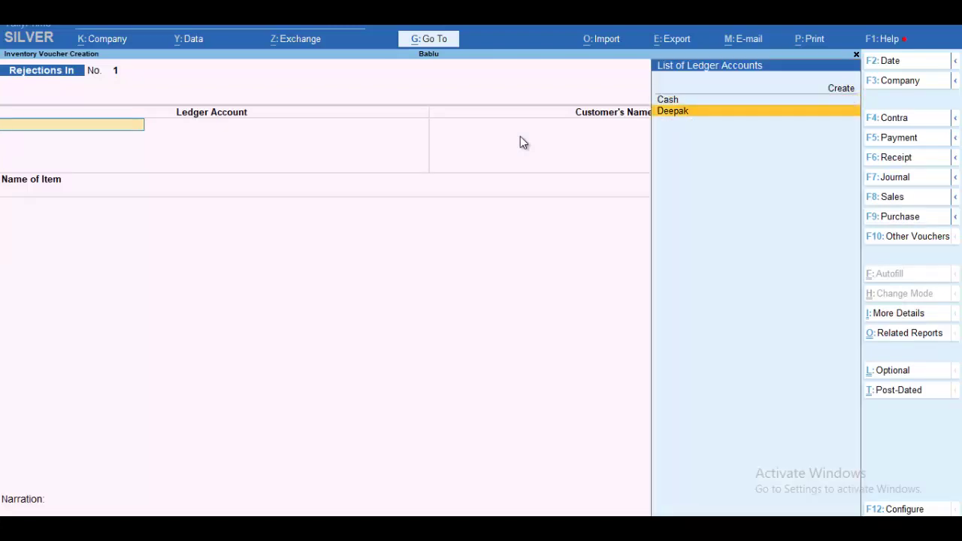
key("Return")
key("Return")
key("Return")
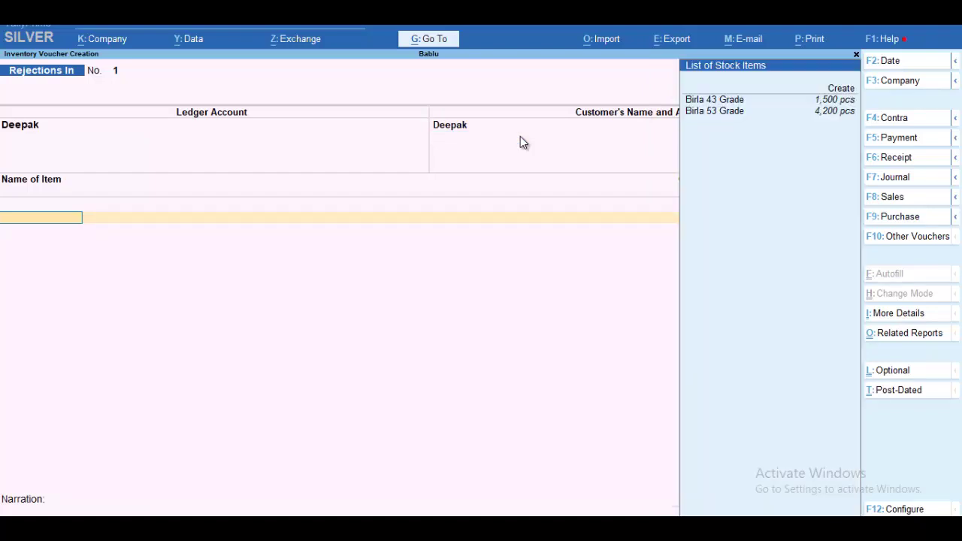
Add Birla 43 Grade to the Rejections In voucher against tracking number 1, with 15 pcs at a rate of 350.
key("Down")
key("Return")
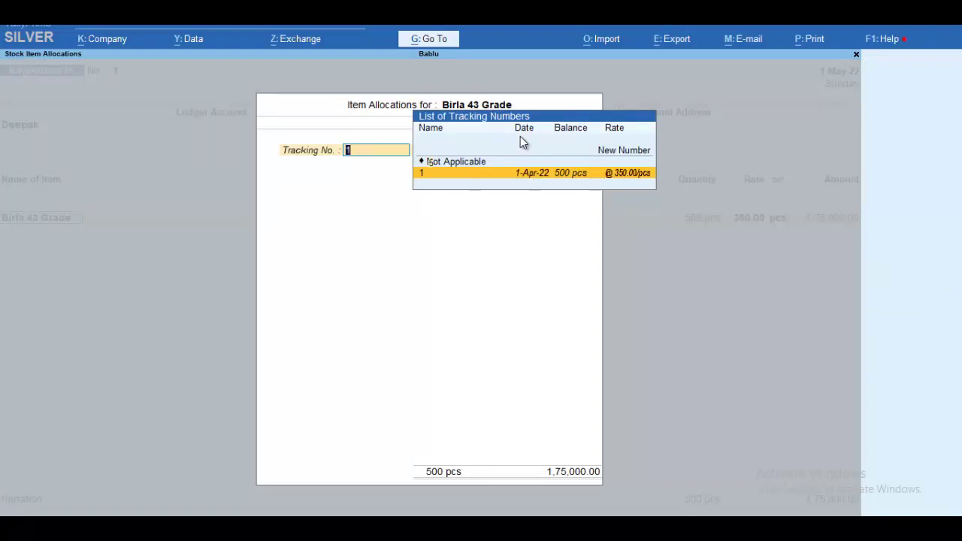
key("Return")
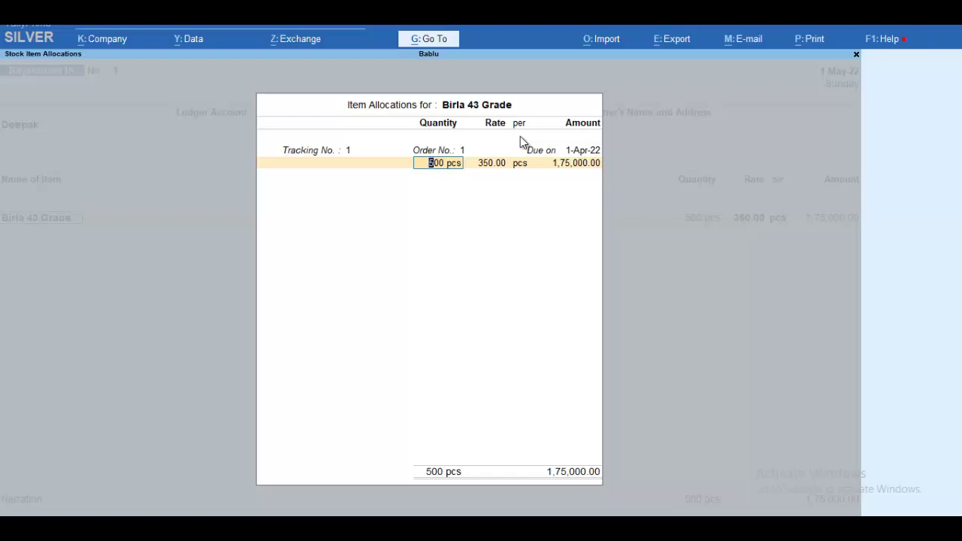
type("15")
key("Return")
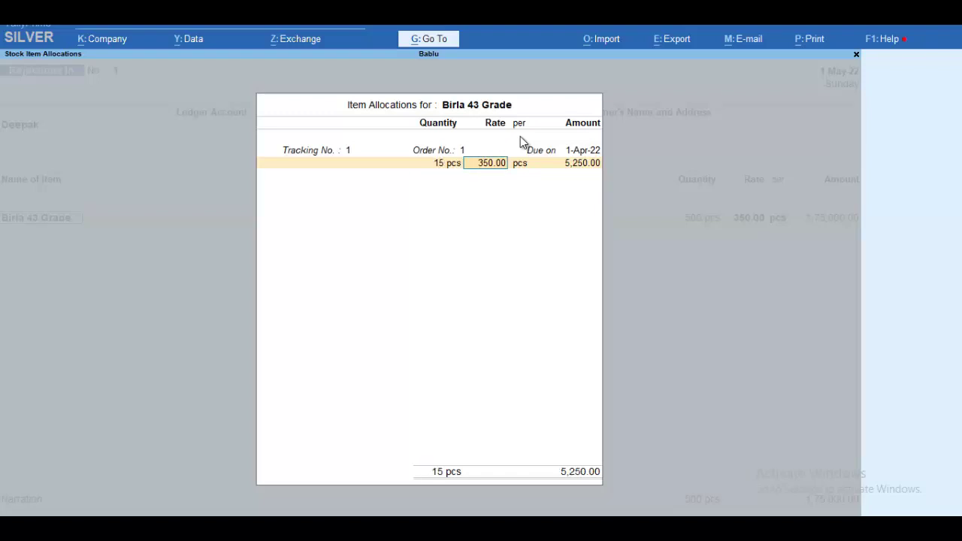
key("Return")
key("Return")
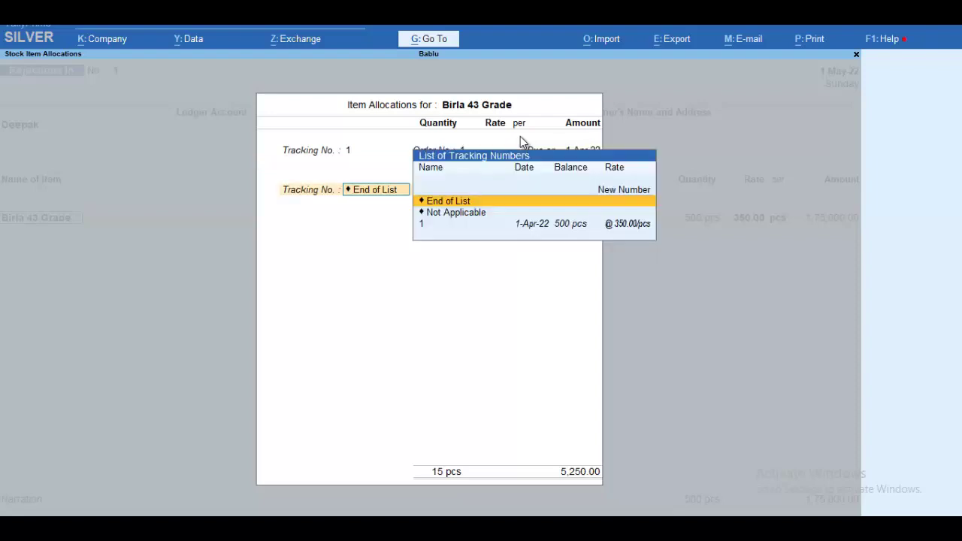
key("Return")
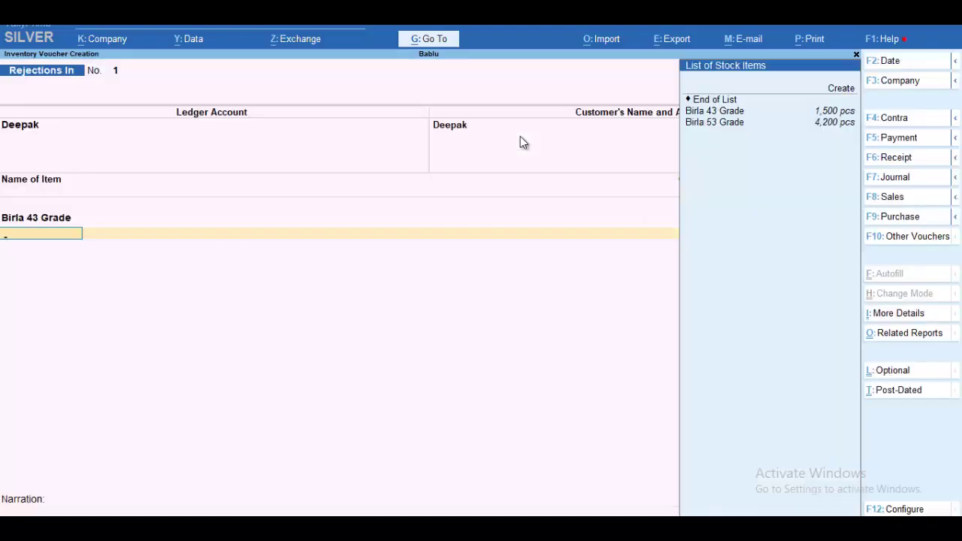
Add Birla 53 Grade against tracking number 1, with 30 pcs at a rate of 450, and save the Rejections In voucher.
key("Down")
key("Down")
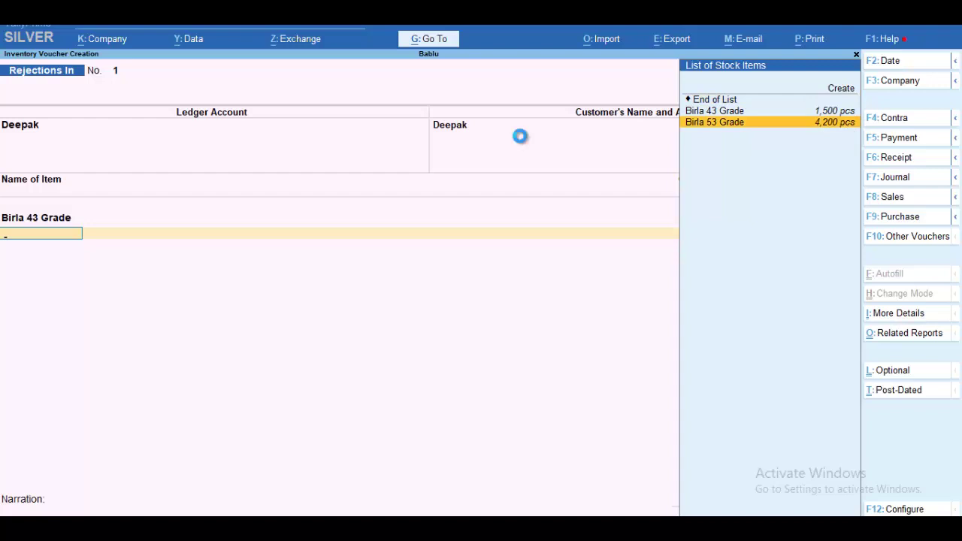
key("Return")
key("Return")
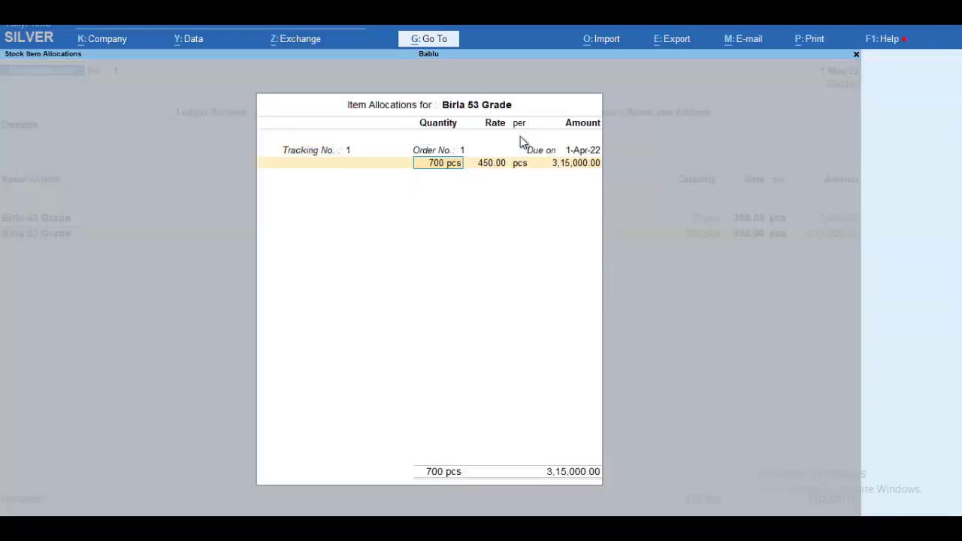
type("30")
key("Return")
key("Return")
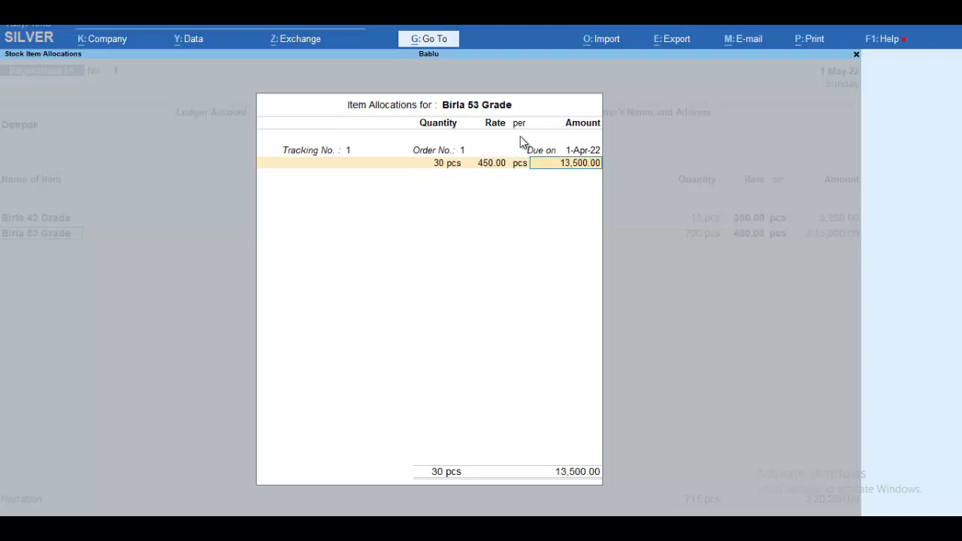
key("Return")
key("Return")
key("Return")
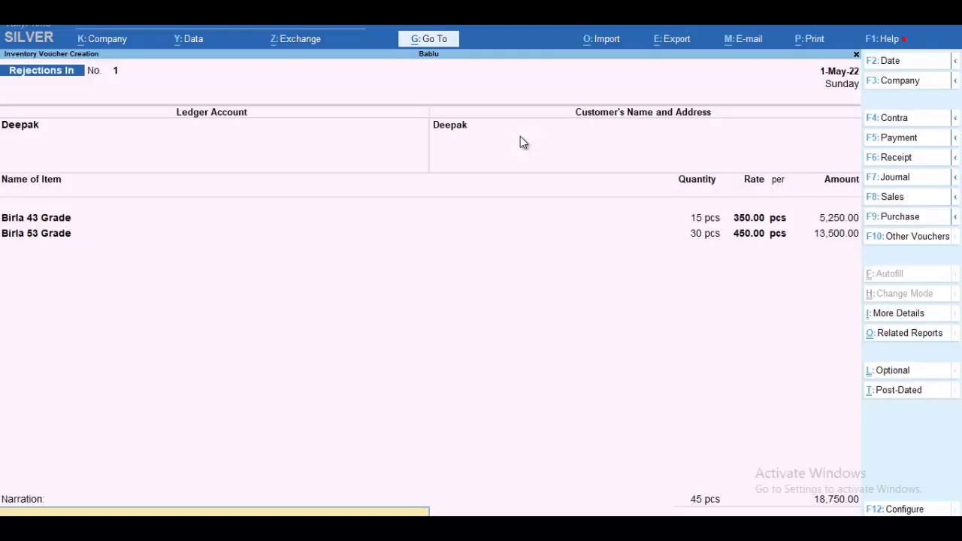
key("Return")
key("Return")
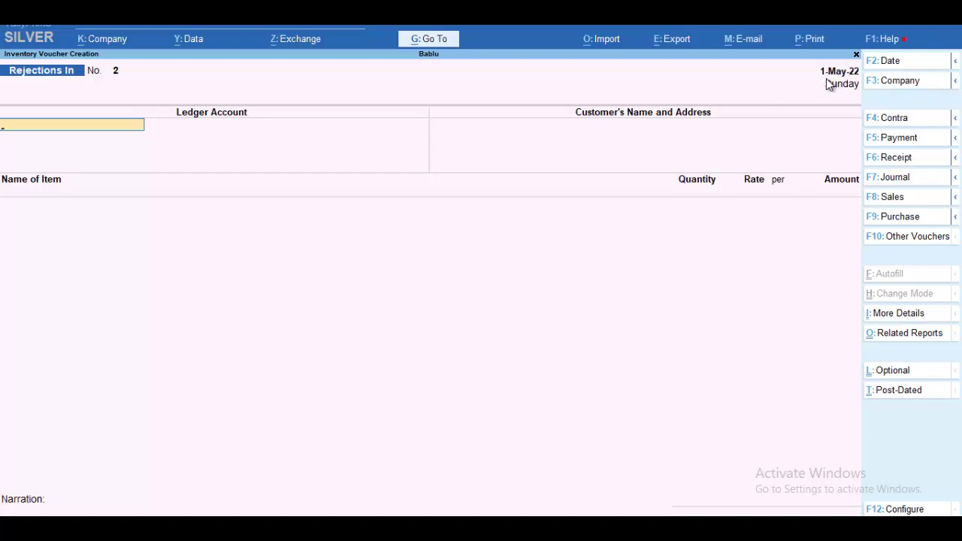
Set the voucher date to 2-May-22 and change the voucher type to Sales.
left_click(907, 62)
key("Return")
left_click(893, 199)
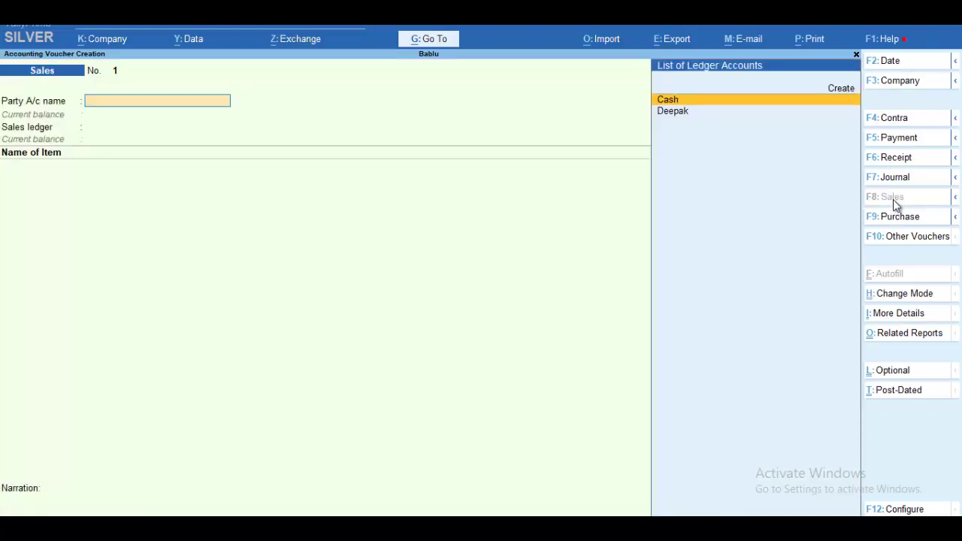
Select the customer as the party account, link delivery note 1, and accept the dispatch and order details it fills in.
key("Down")
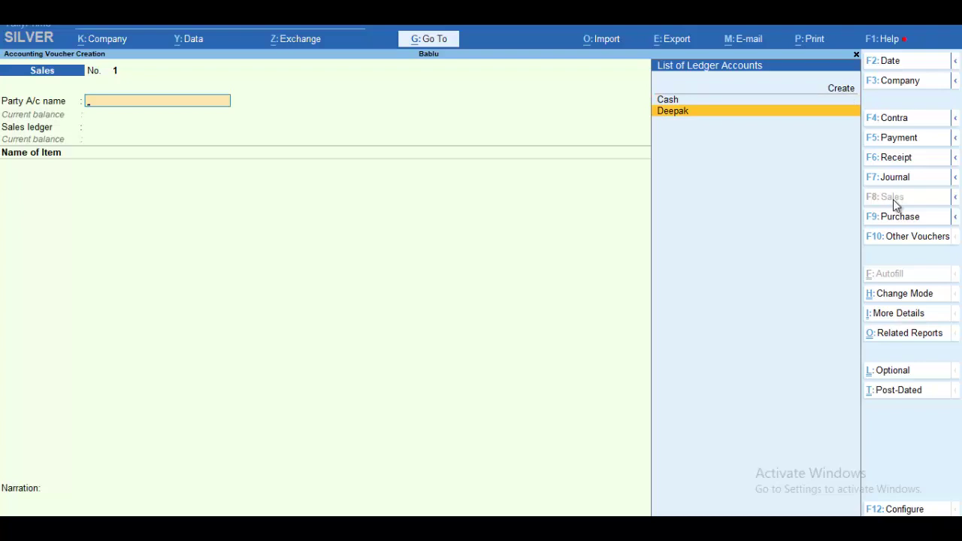
key("Return")
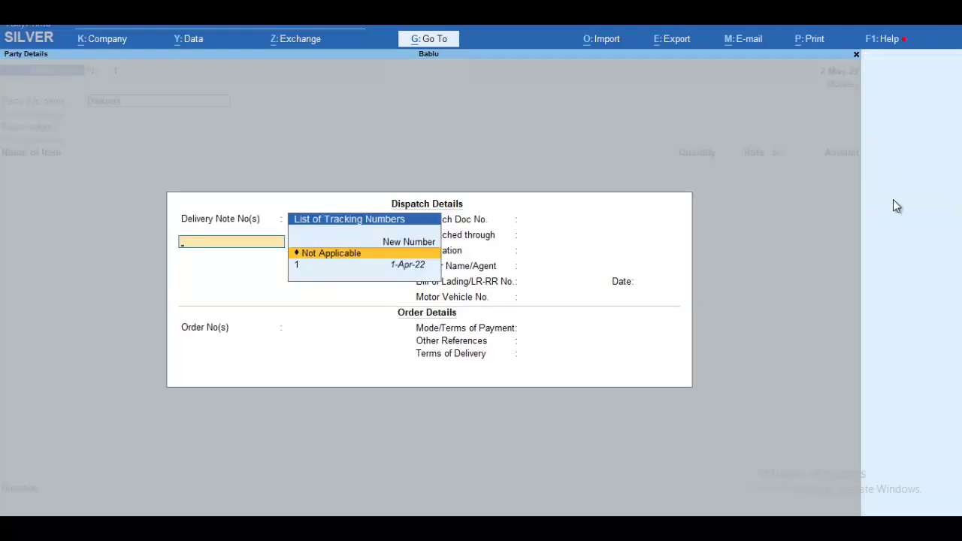
key("Down")
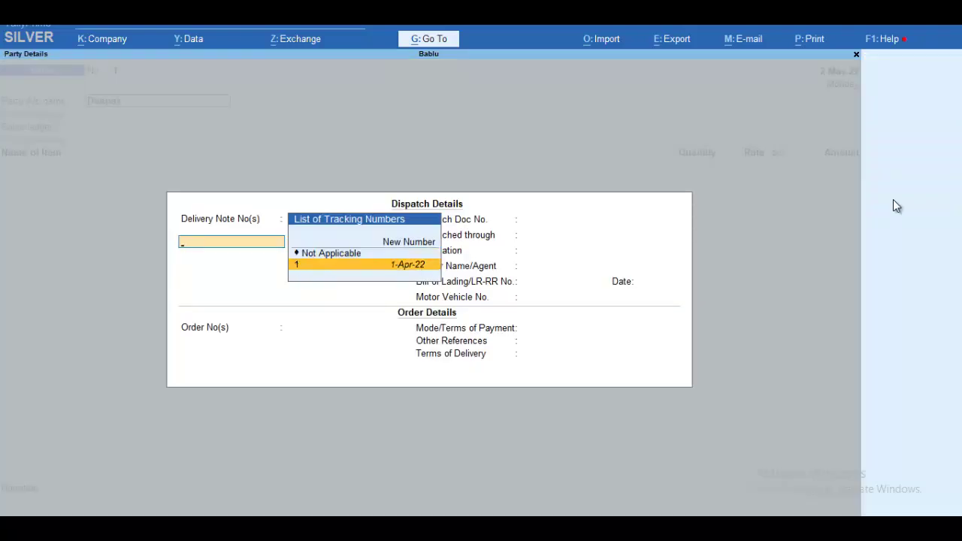
key("Return")
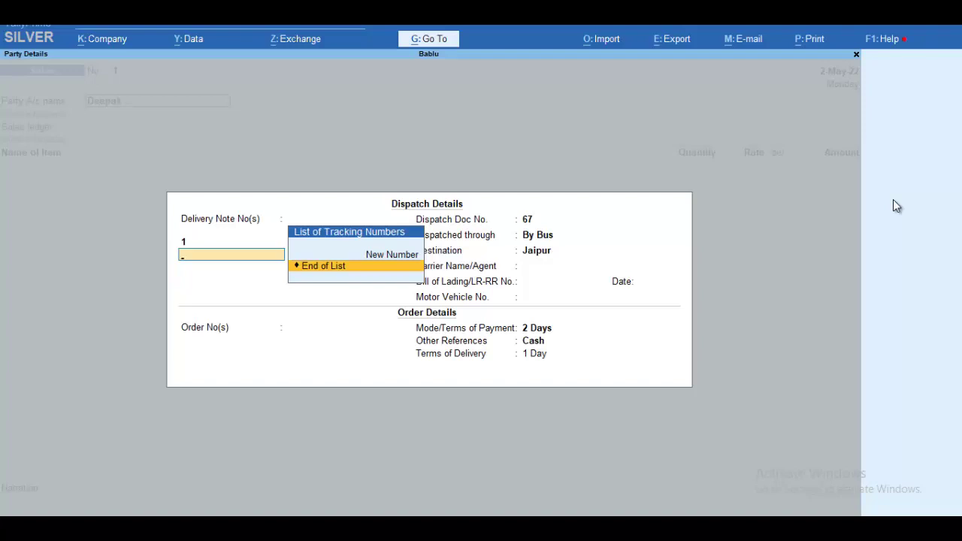
key("Return")
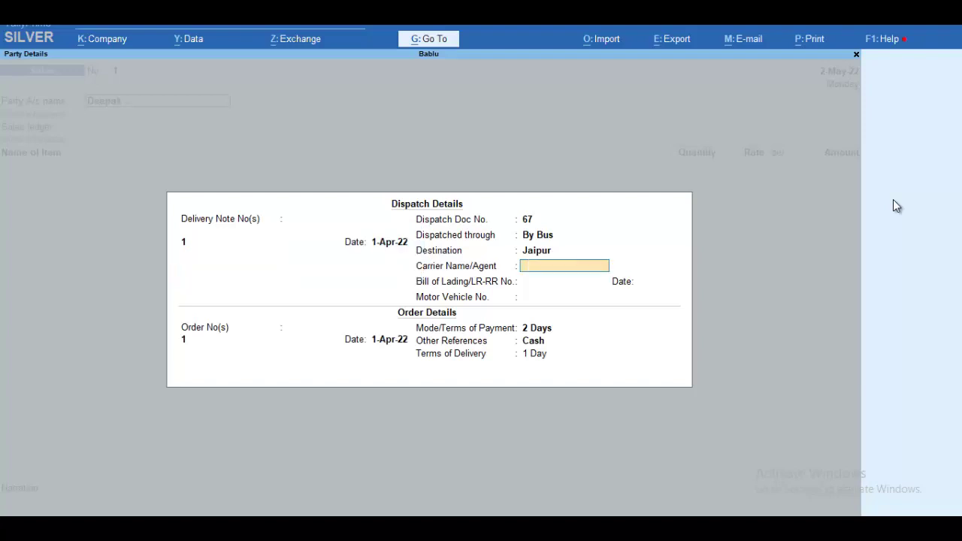
key("Return")
key("Return")
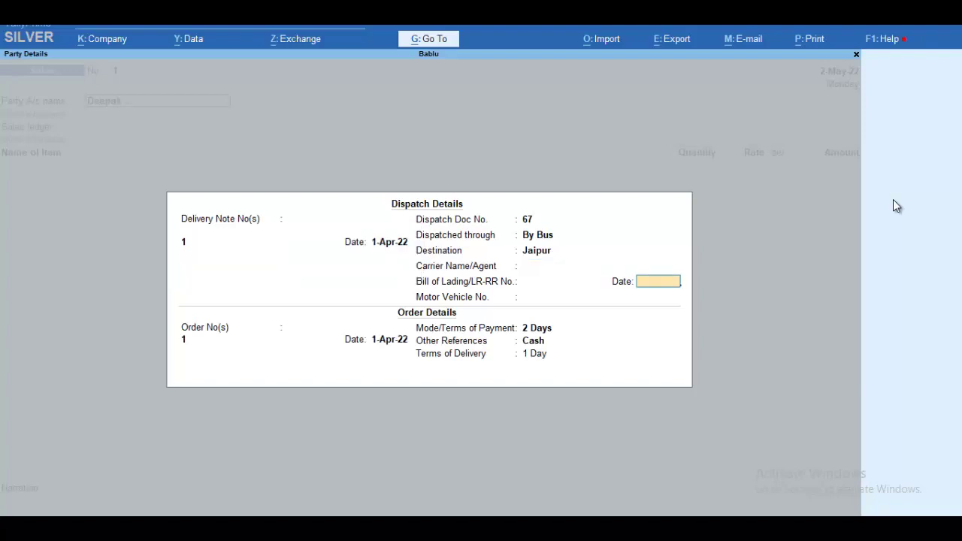
key("Return")
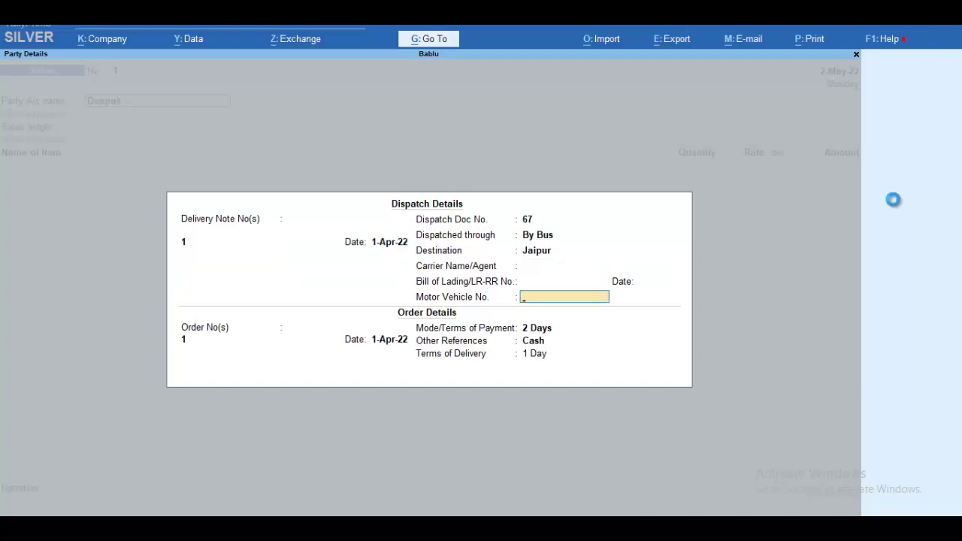
key("Return")
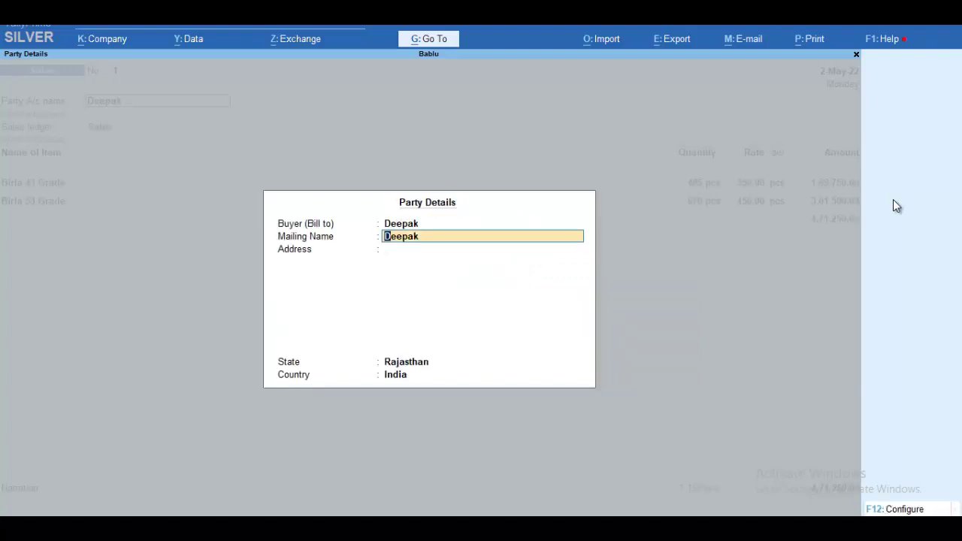
Accept the default buyer details and use Sales as the sales ledger.
key("Return")
key("Return")
key("Return")
key("Return")
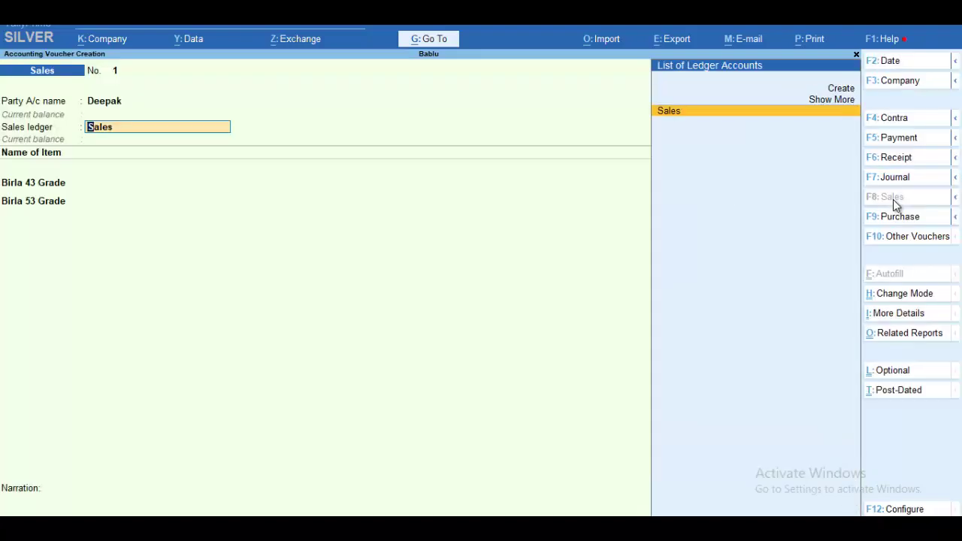
key("Return")
Accept the Birla 43 Grade allocation with tracking number 1, 485 pcs at a rate of 350.
key("Return")
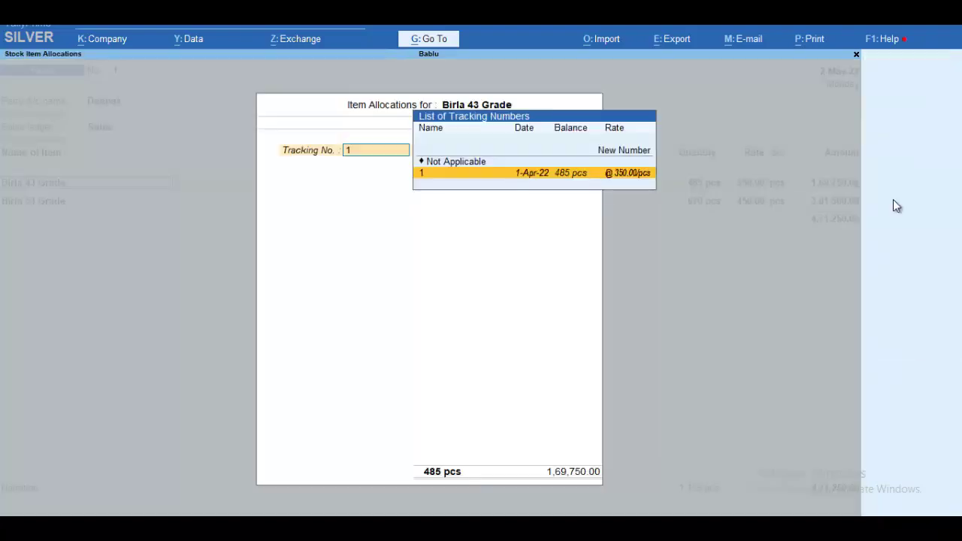
key("Return")
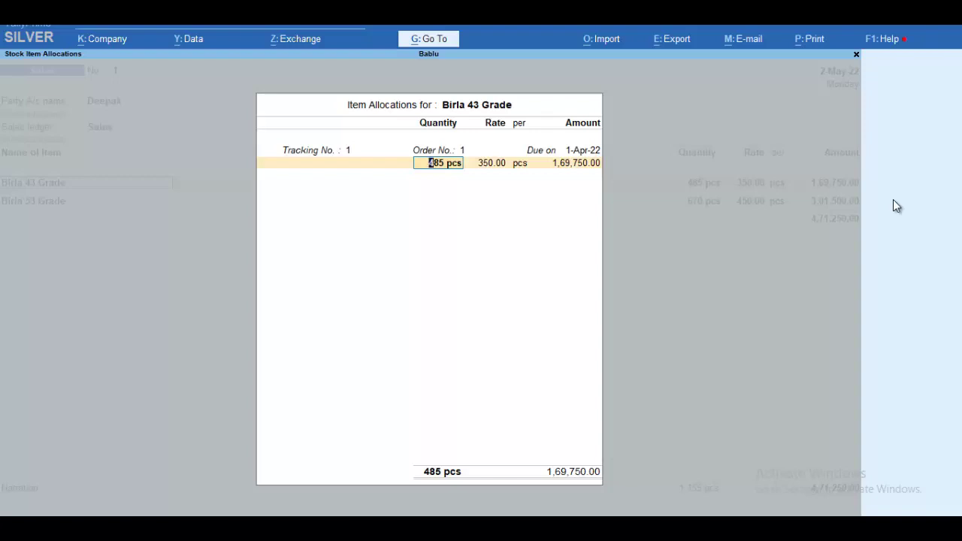
key("Return")
key("Return")
key("Return")
key("Return")
key("Return")
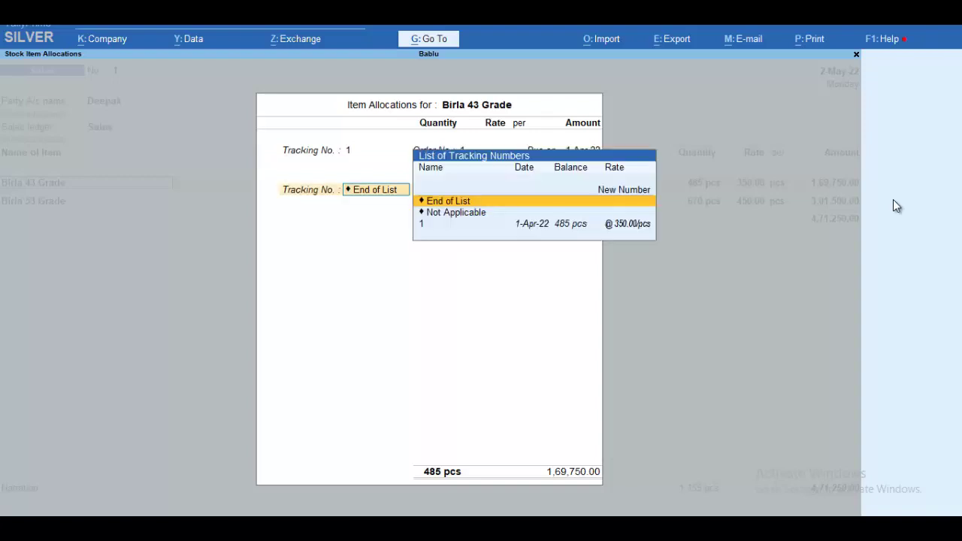
key("Return")
key("Return")
Accept the Birla 53 Grade allocation with tracking number 1, 670 pcs at a rate of 450, and end the item list.
key("Return")
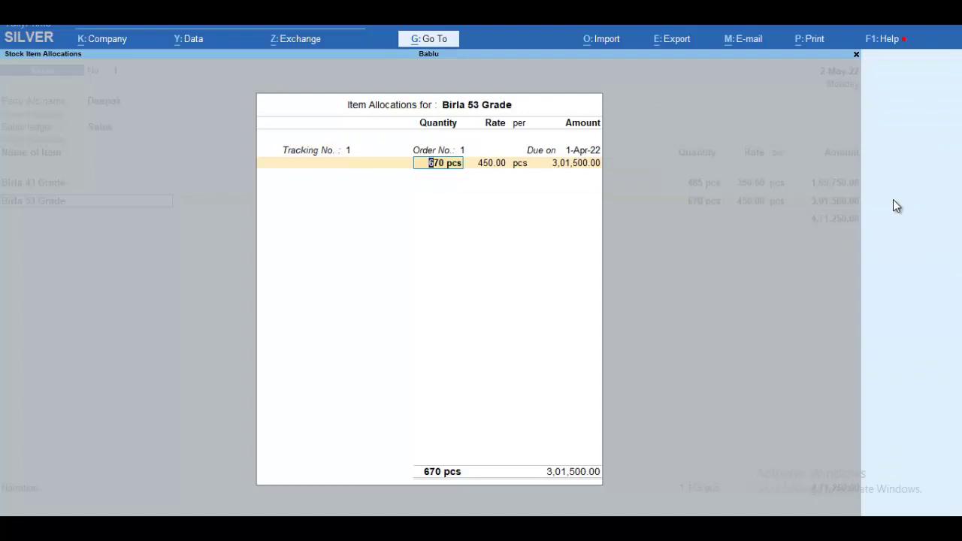
key("Return")
key("Return")
key("Return")
key("Return")
key("Return")
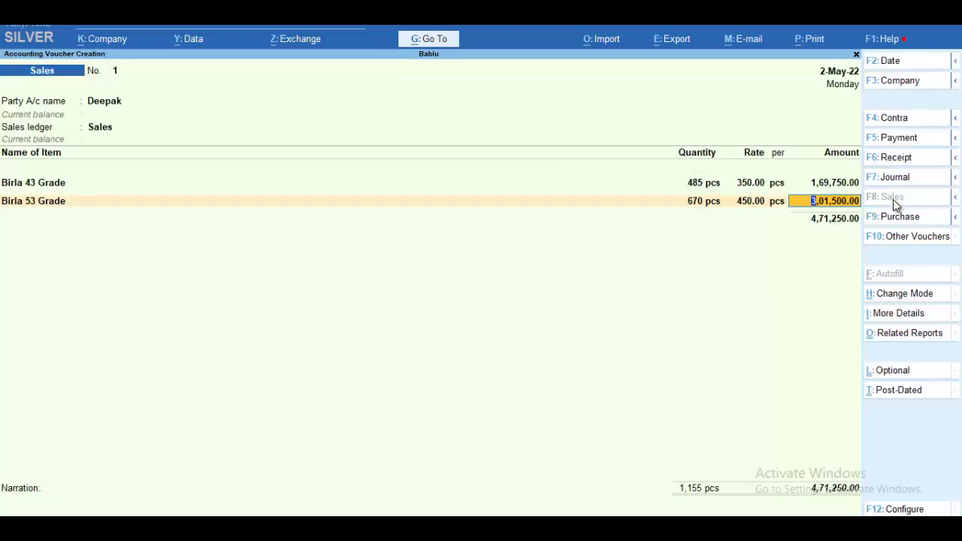
key("Return")
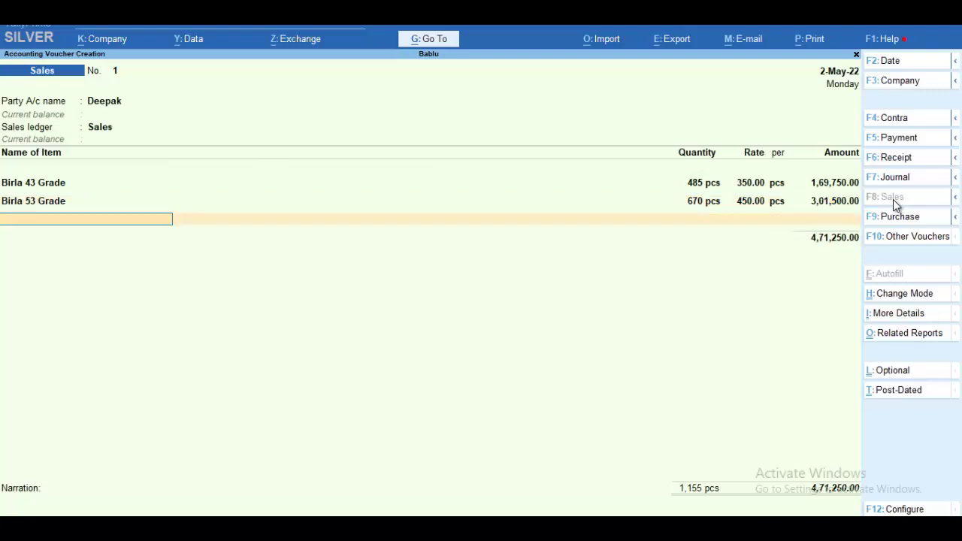
key("Return")
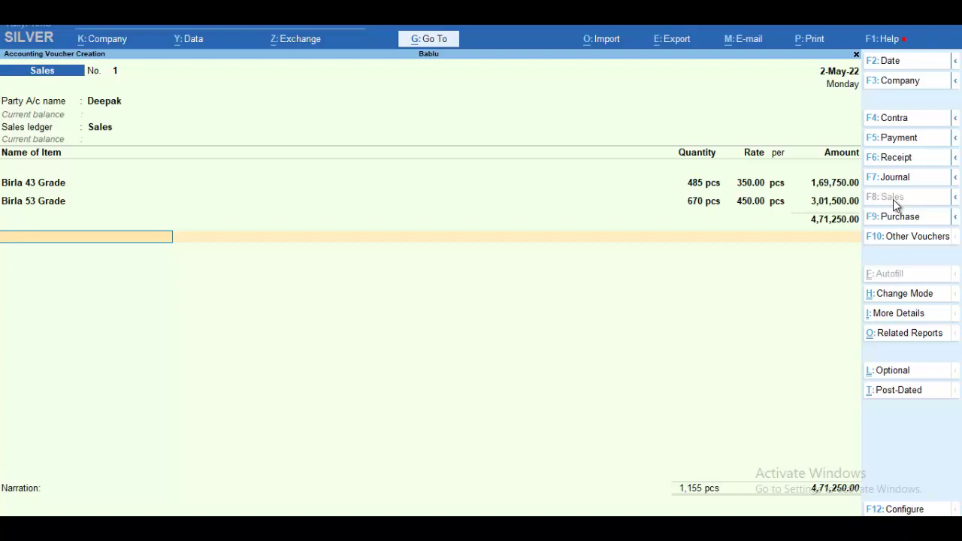
key("Return")
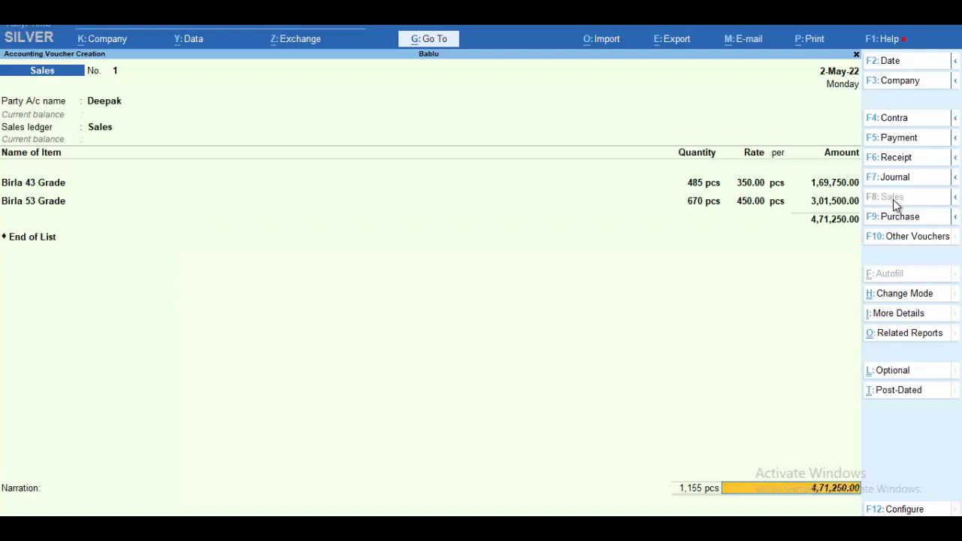
Preview the print layout of the current sales invoice.
left_click(818, 45)
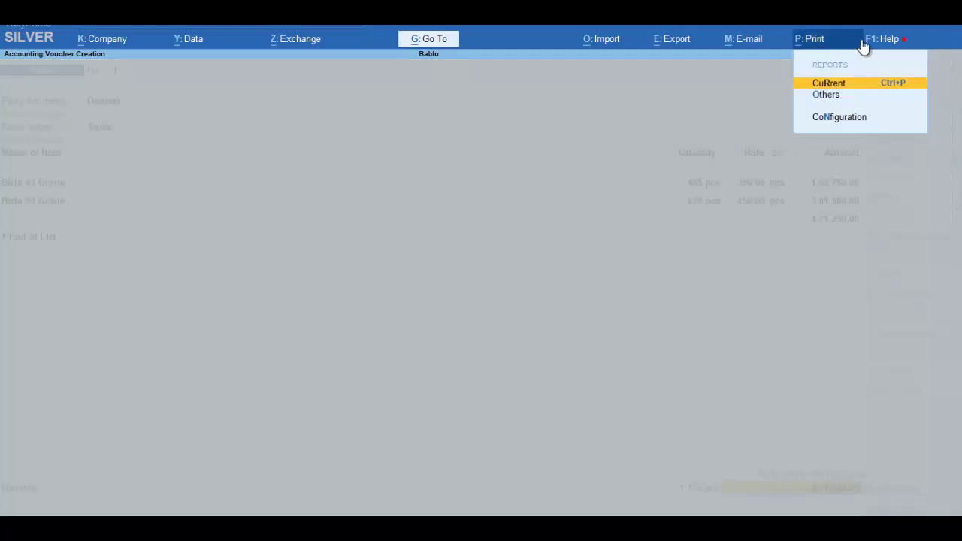
key("Down")
key("Down")
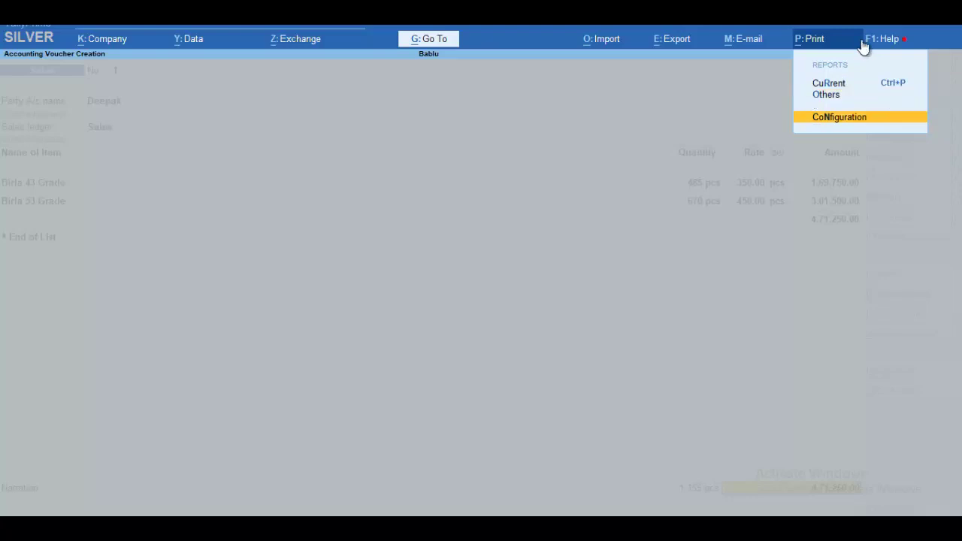
key("Up")
key("Up")
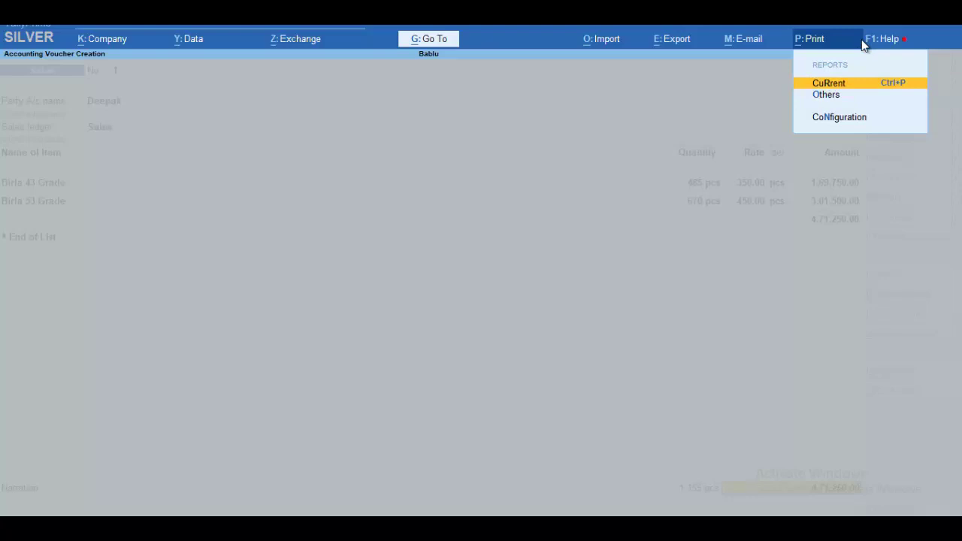
key("Return")
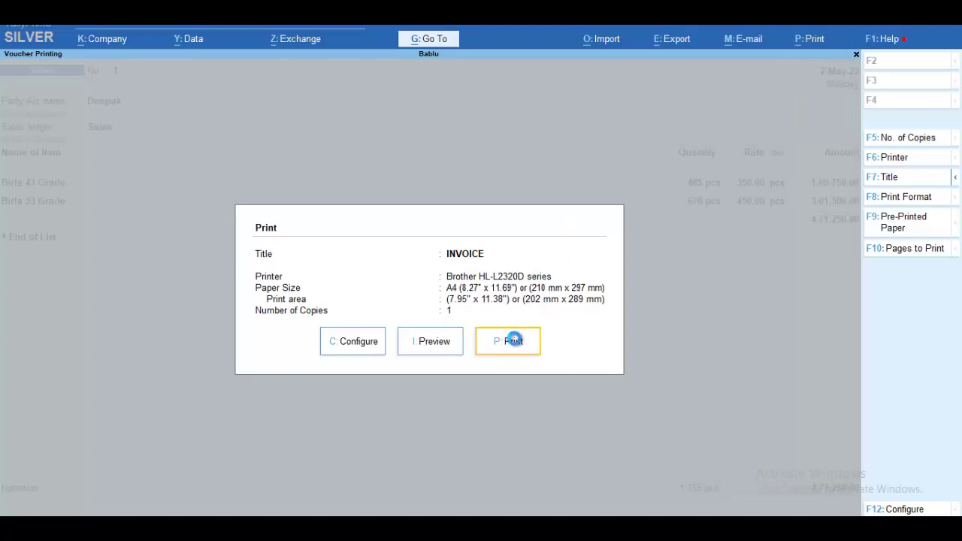
left_click(432, 349)
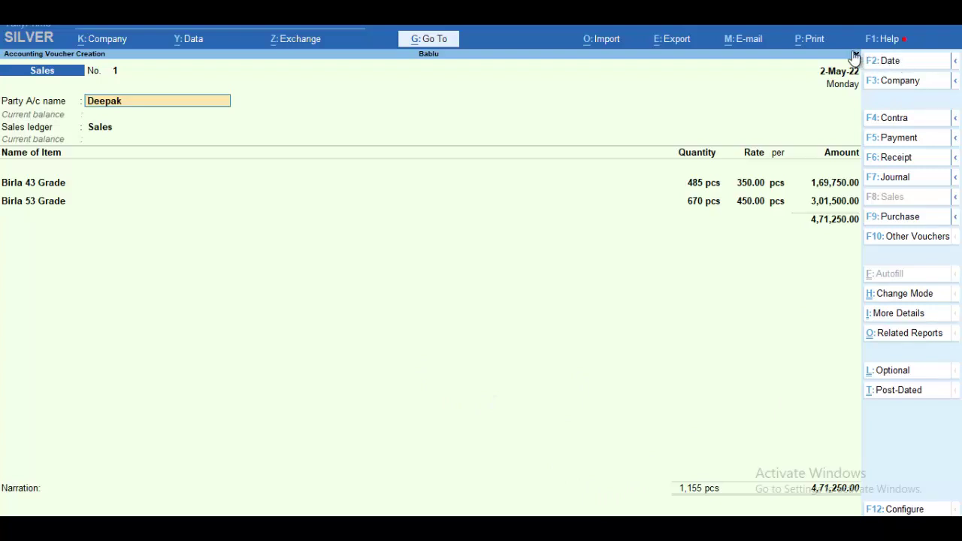
Preview the current sales invoice at enlarged scale, check it down to the total, and print it.
left_click(816, 41)
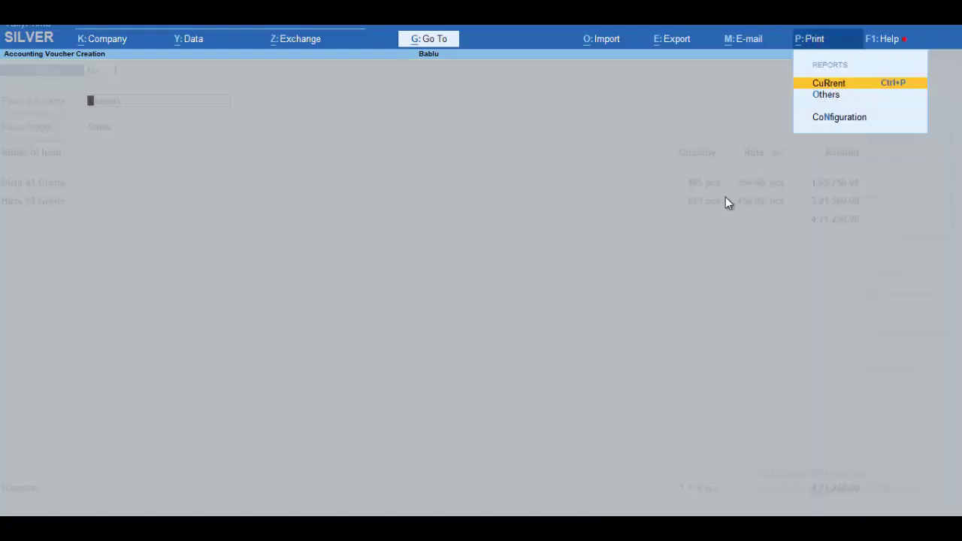
left_click(835, 87)
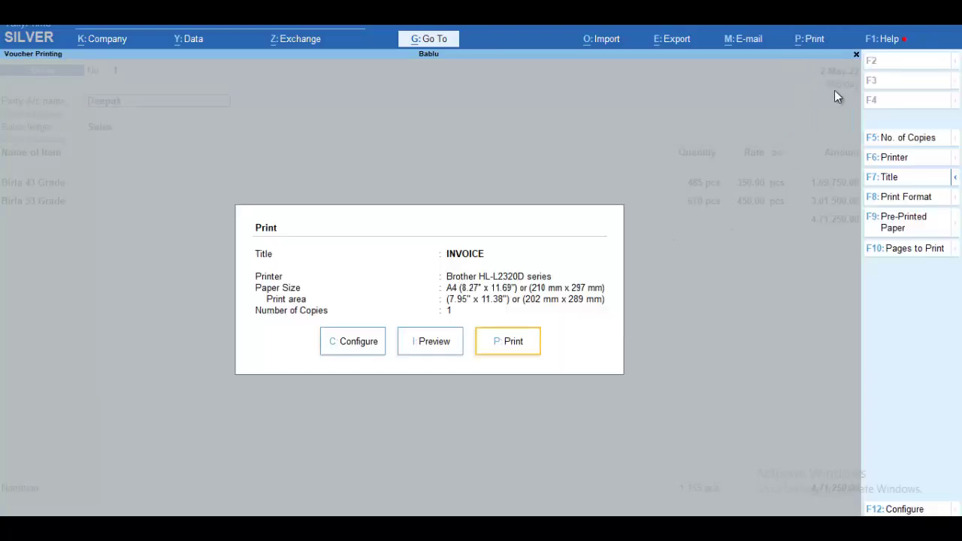
left_click(435, 344)
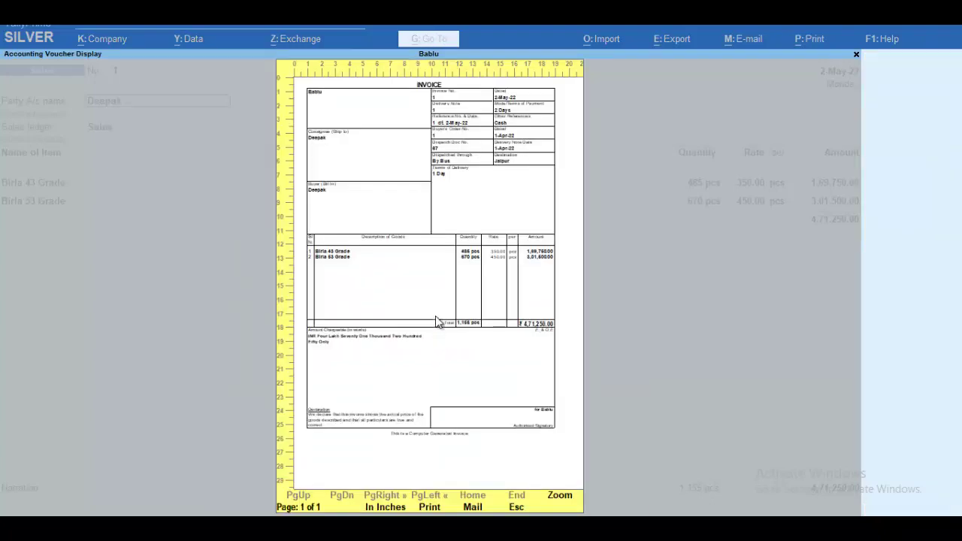
left_click(571, 499)
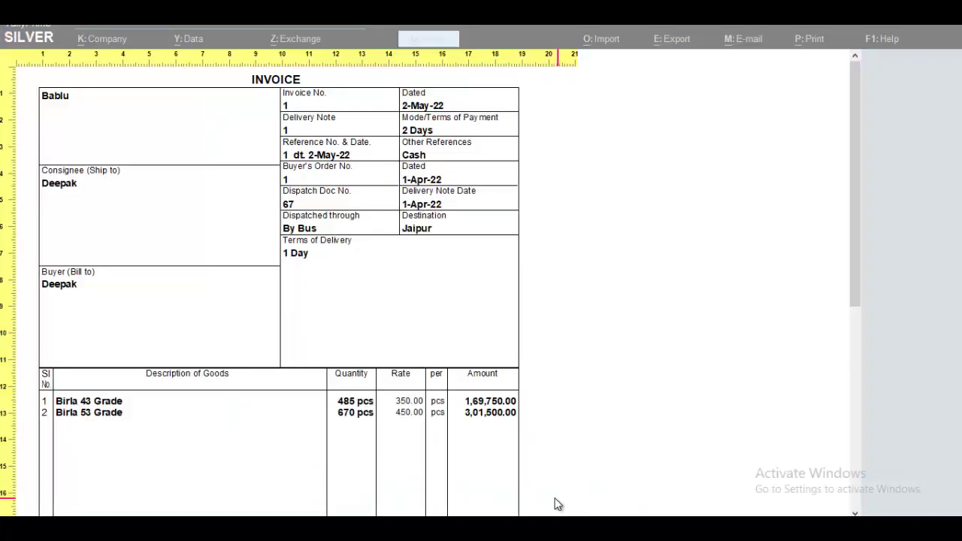
scroll(451, 415, "down", 2)
scroll(449, 415, "down", 4)
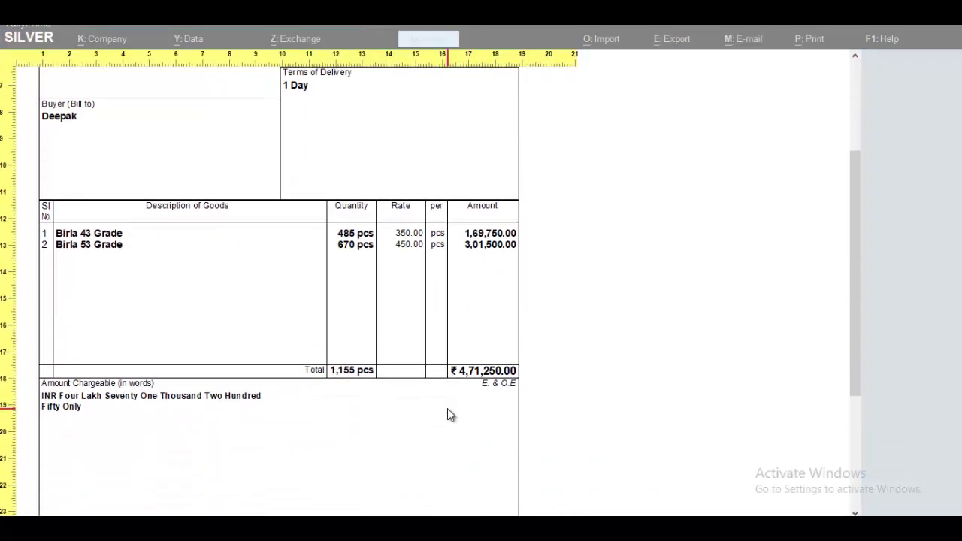
key("alt+z")
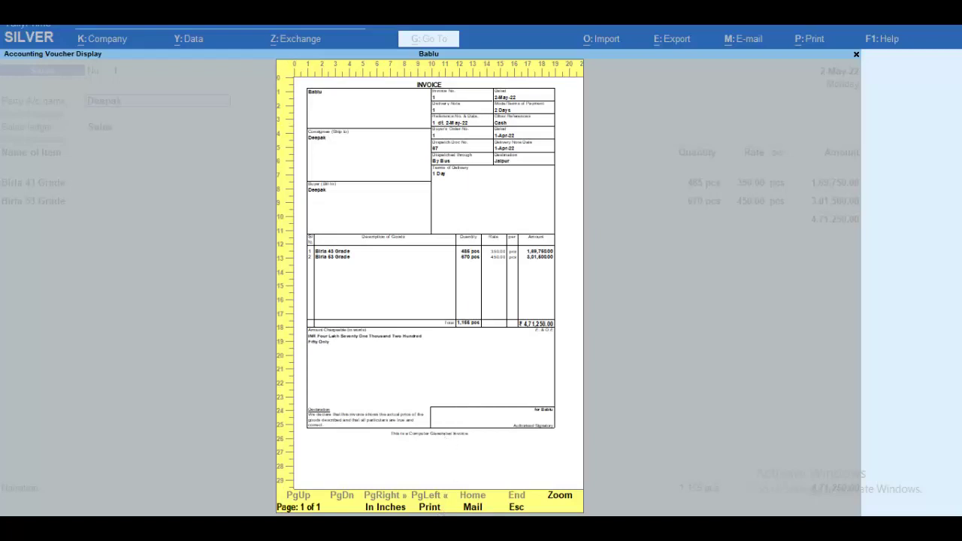
left_click(433, 511)
left_click(522, 362)
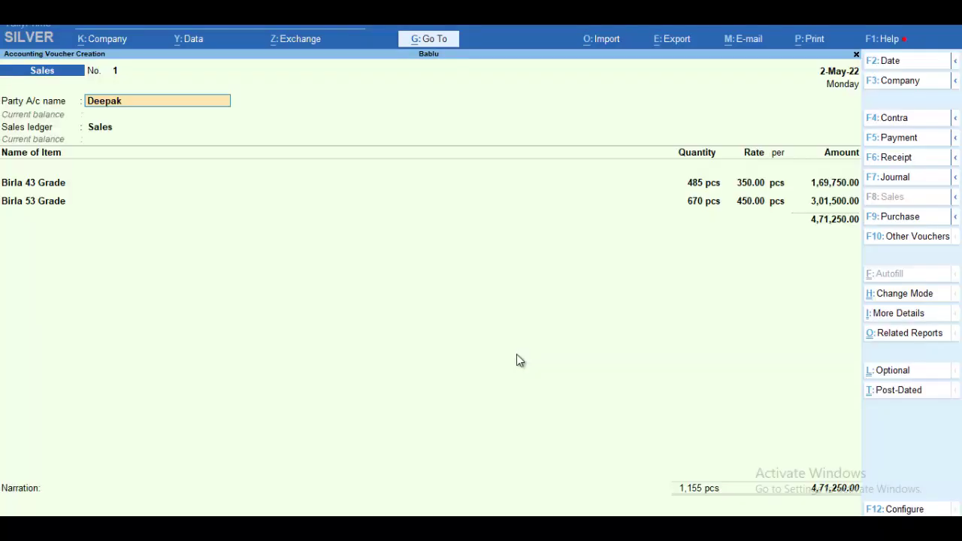
Accept the party, dispatch and order details already entered for the sales voucher.
key("Return")
key("Return")
key("Return")
key("Return")
key("Return")
key("Return")
key("Return")
key("Return")
key("Return")
key("Return")
key("Return")
key("Return")
key("Return")
key("Return")
key("Return")
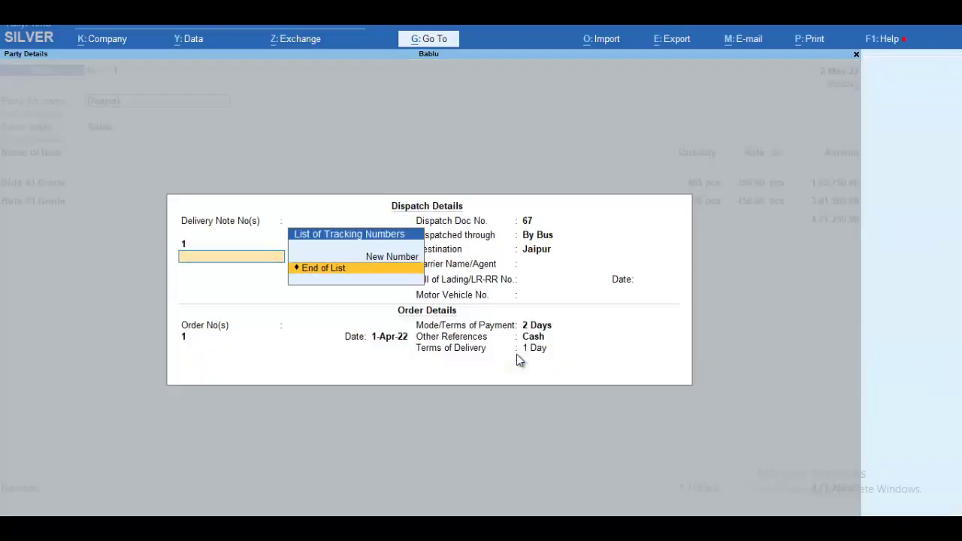
key("Return")
key("Return")
key("Return")
key("Return")
key("Return")
key("Return")
key("Return")
key("Return")
key("Return")
Accept the Birla 43 Grade and Birla 53 Grade item allocations and save the sales voucher.
key("Return")
key("Return")
key("Return")
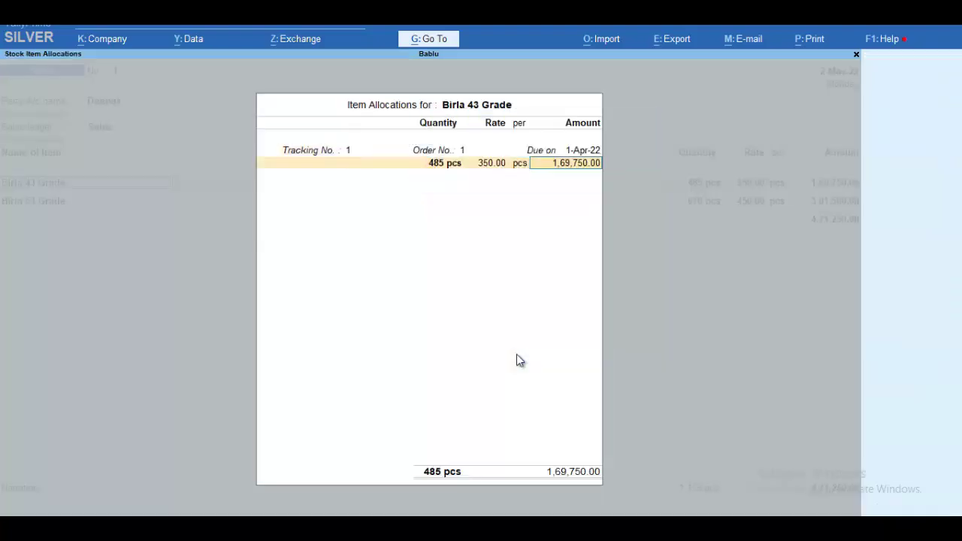
key("Return")
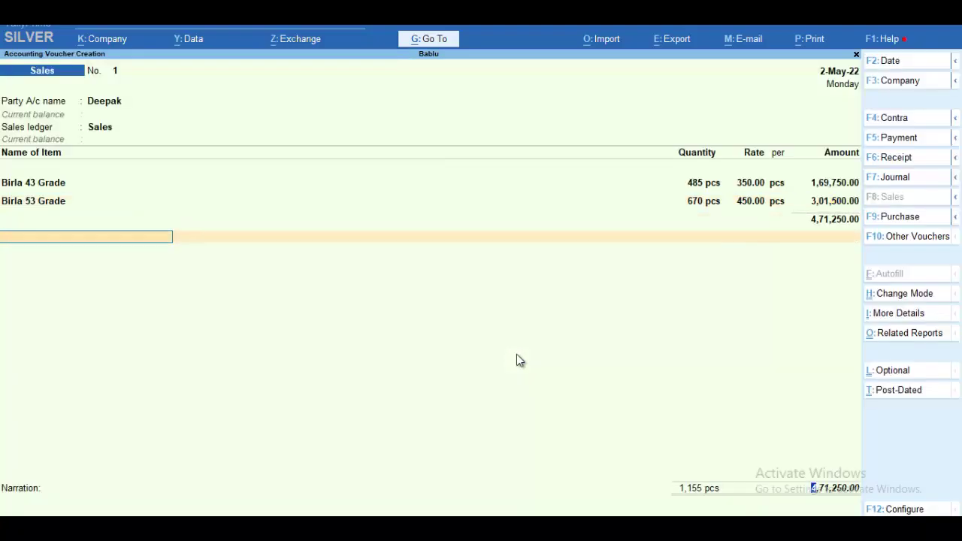
key("Return")
key("Return")
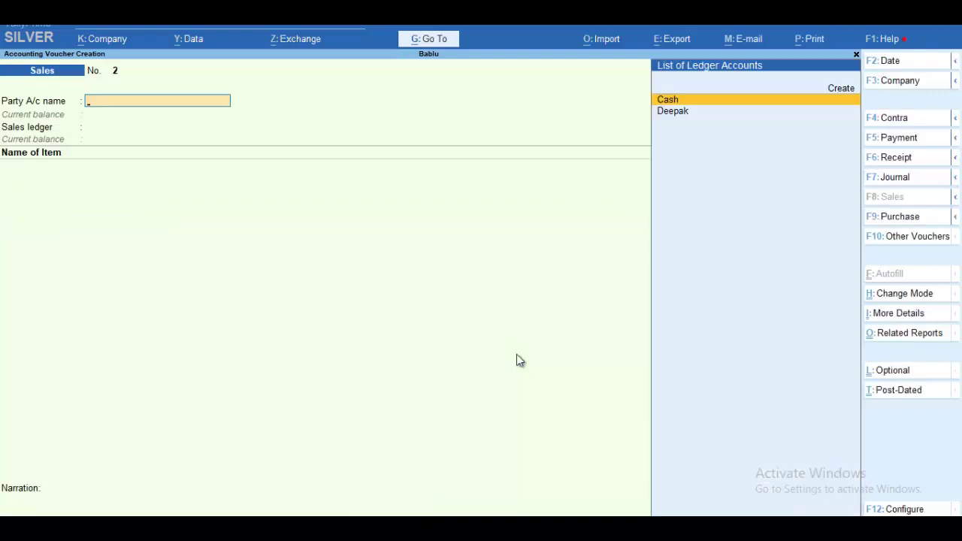
Leave voucher entry and open the Day Book report.
key("Escape")
key("Down")
key("Down")
key("Down")
key("Down")
key("Down")
key("Down")
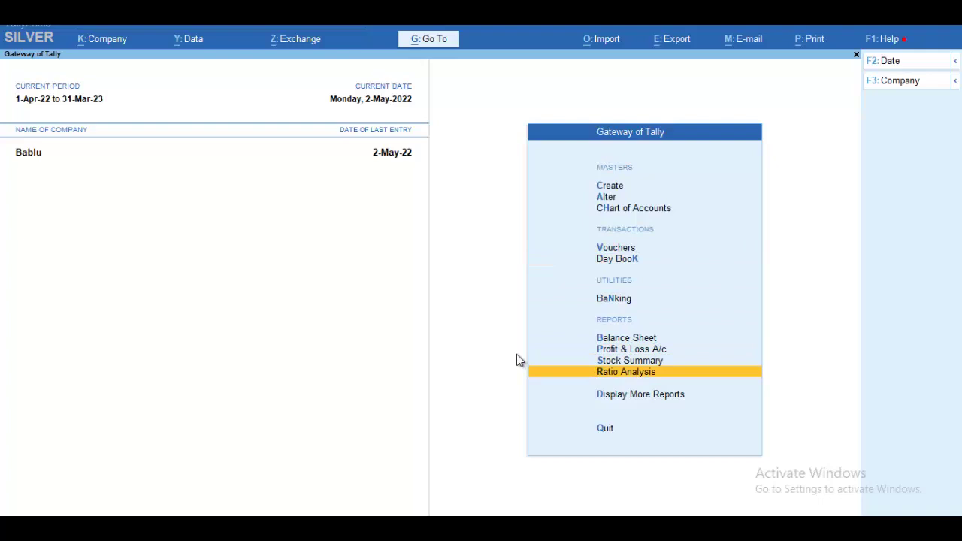
key("Down")
key("Return")
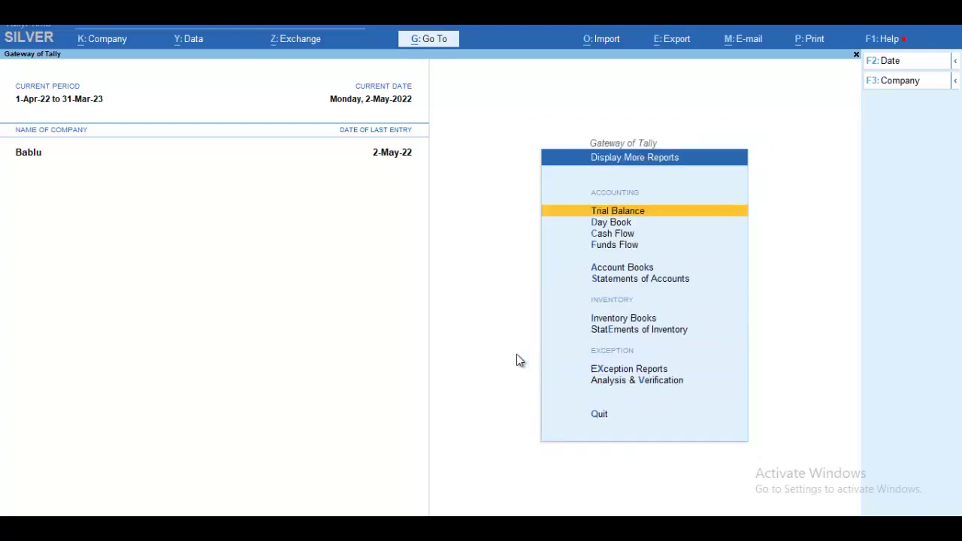
key("Down")
key("Down")
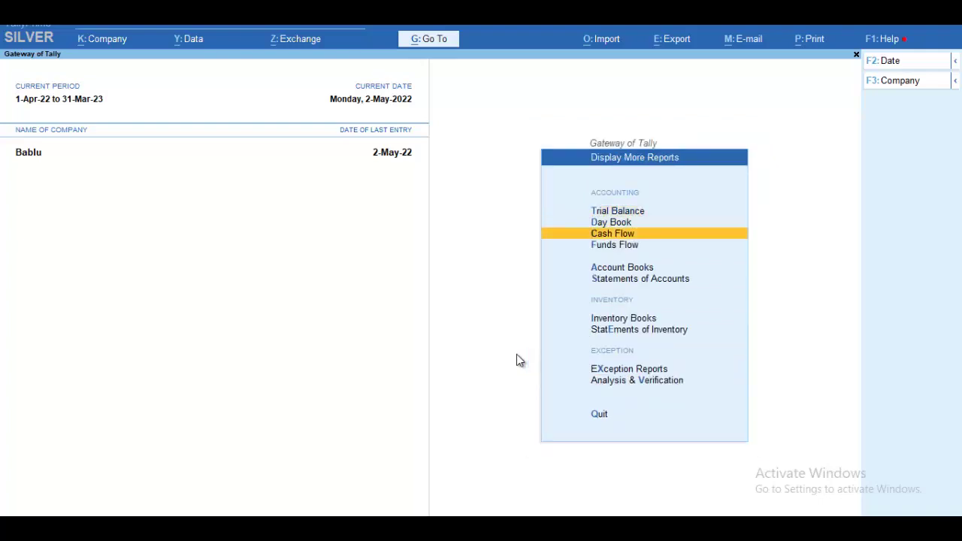
key("Up")
key("Return")
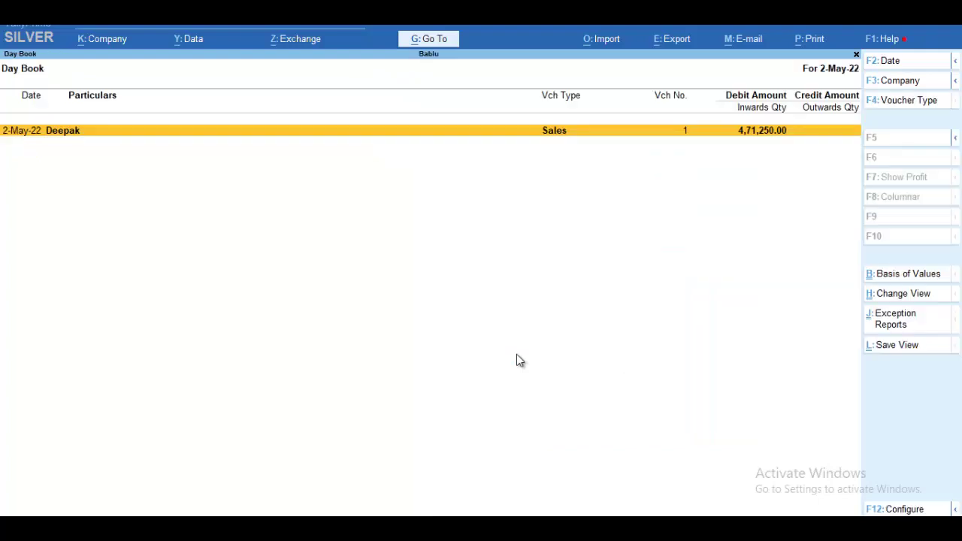
Set the Day Book period to 1-Apr-22 to 2-May-22, review the entries, and close the report.
left_click(897, 63)
key("BackSpace")
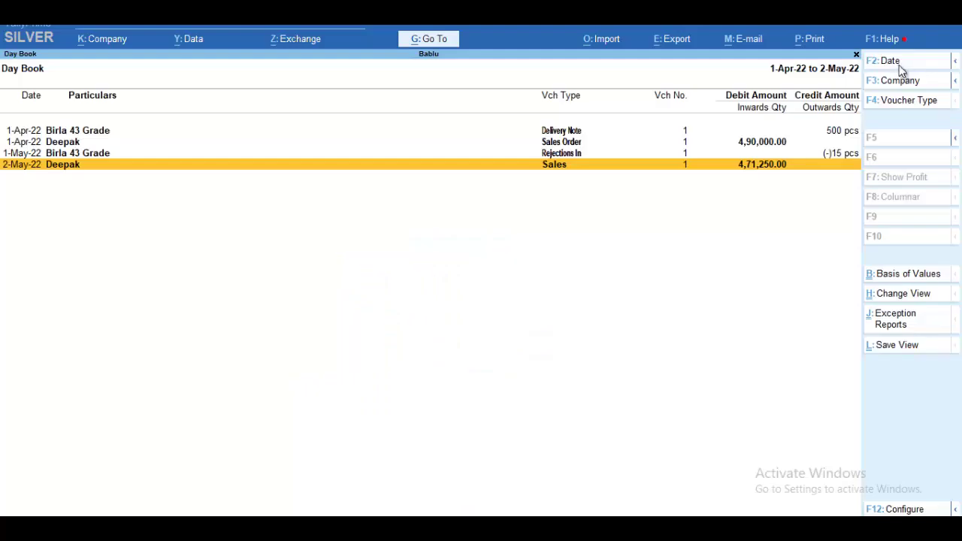
key("Escape")
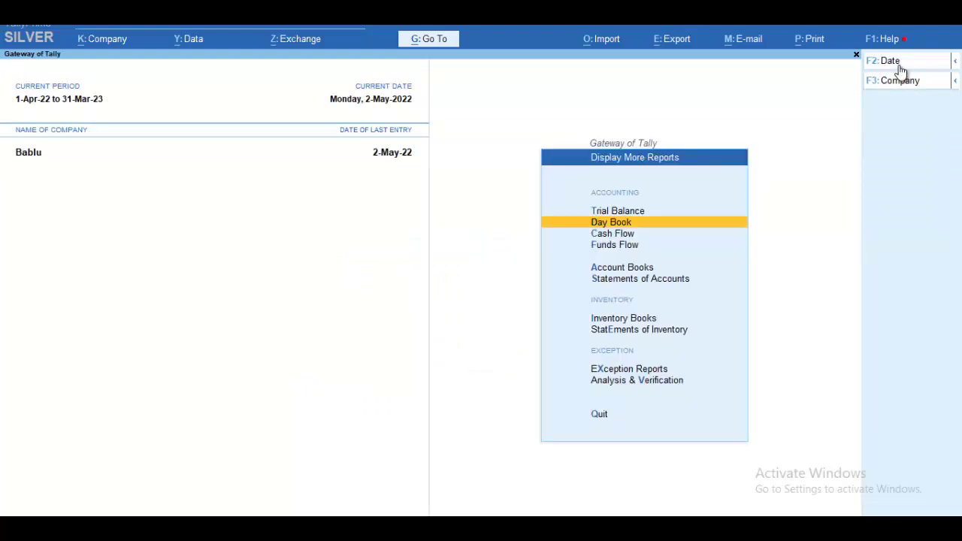
Open the Statistics report from the statements of accounts.
key("Down")
key("Down")
key("Down")
key("Down")
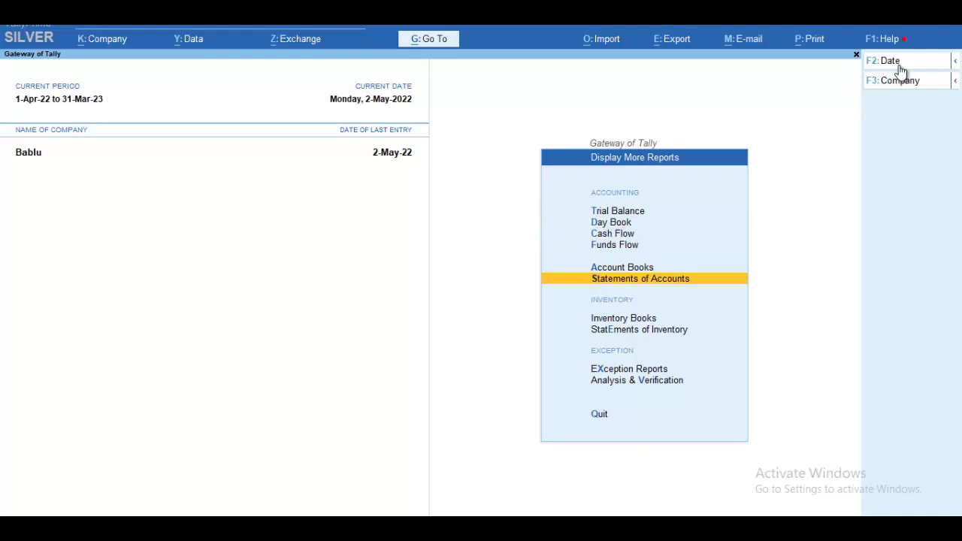
key("Return")
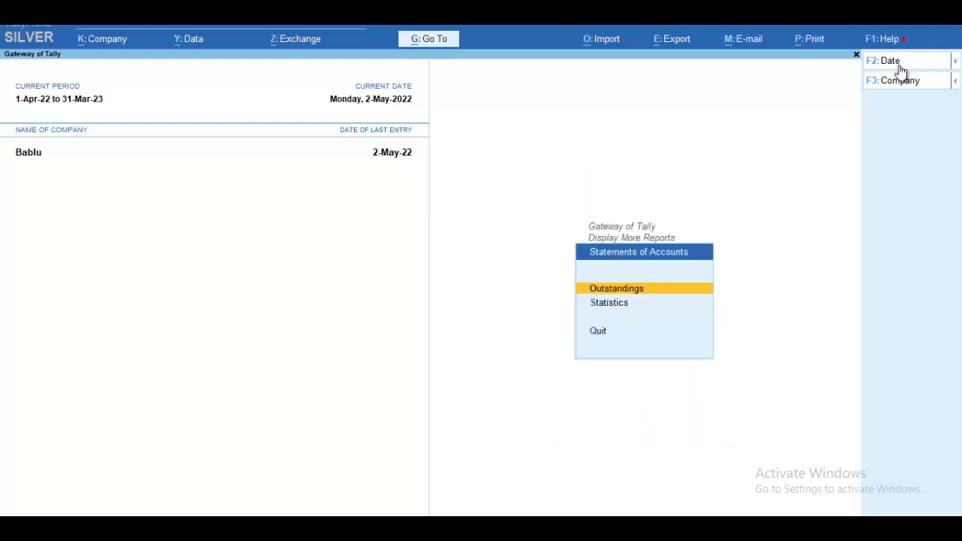
key("Down")
key("Return")
Examine the number of vouchers recorded for each voucher type, and close the Statistics report.
key("Down")
key("Down")
key("Down")
key("Down")
key("Down")
key("Down")
key("Down")
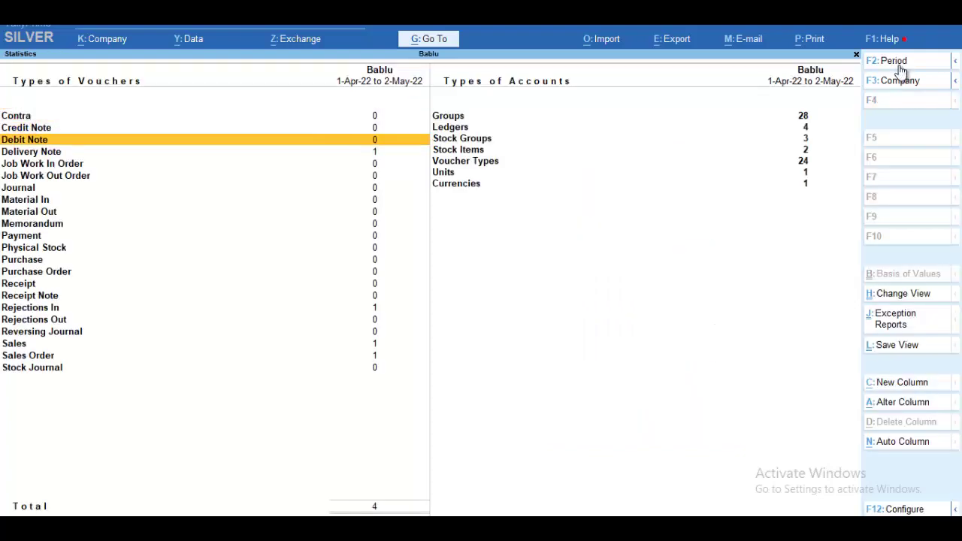
key("Down")
key("Down")
key("Down")
key("Down")
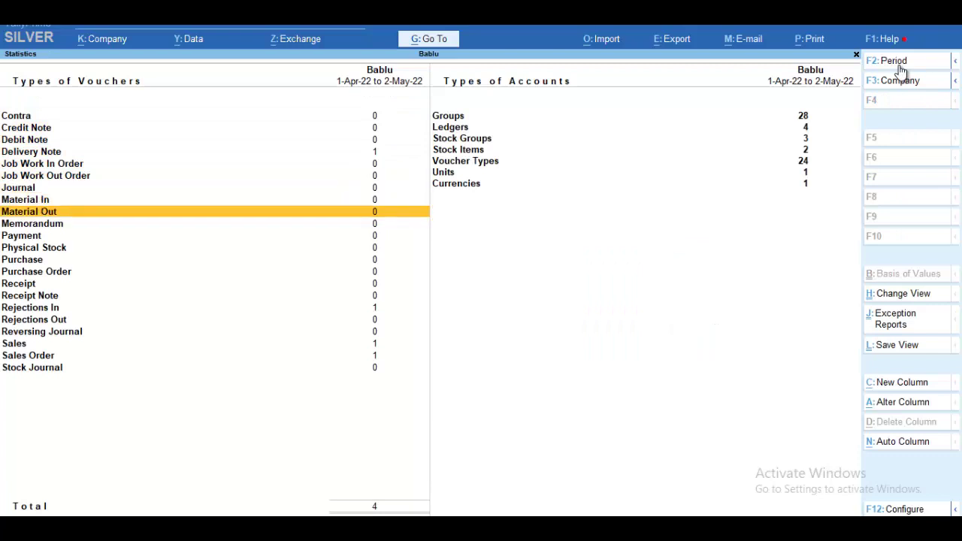
key("Down")
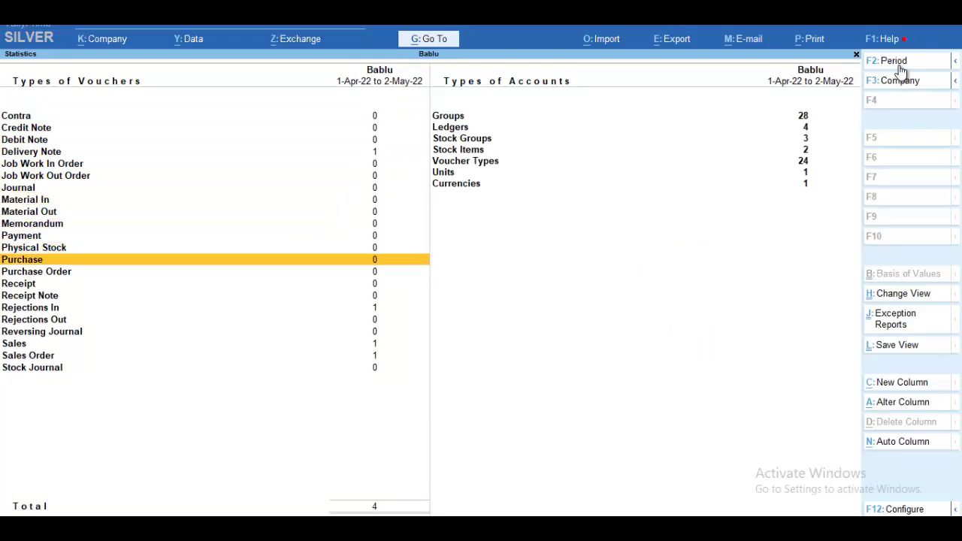
key("Escape")
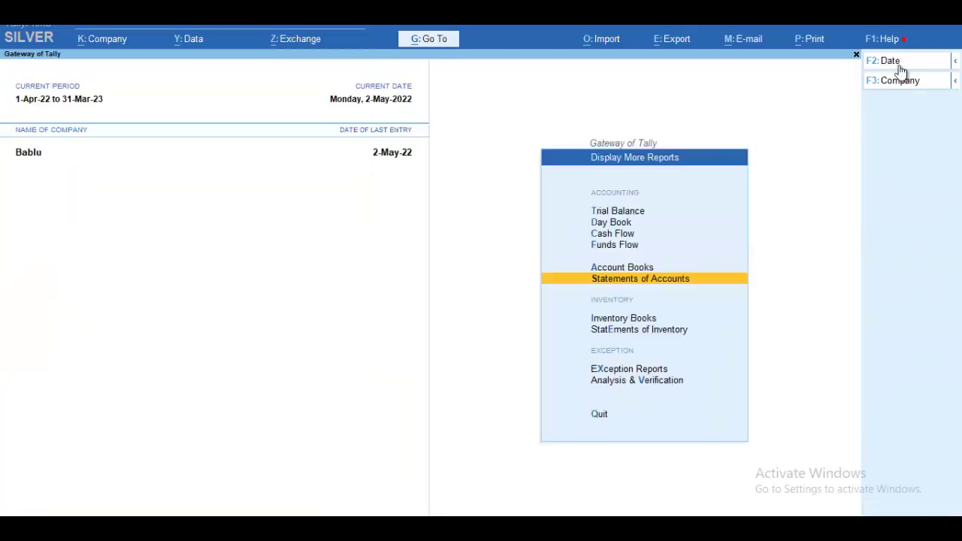
Open the Sales Orders Book from the inventory books.
key("Down")
key("Return")
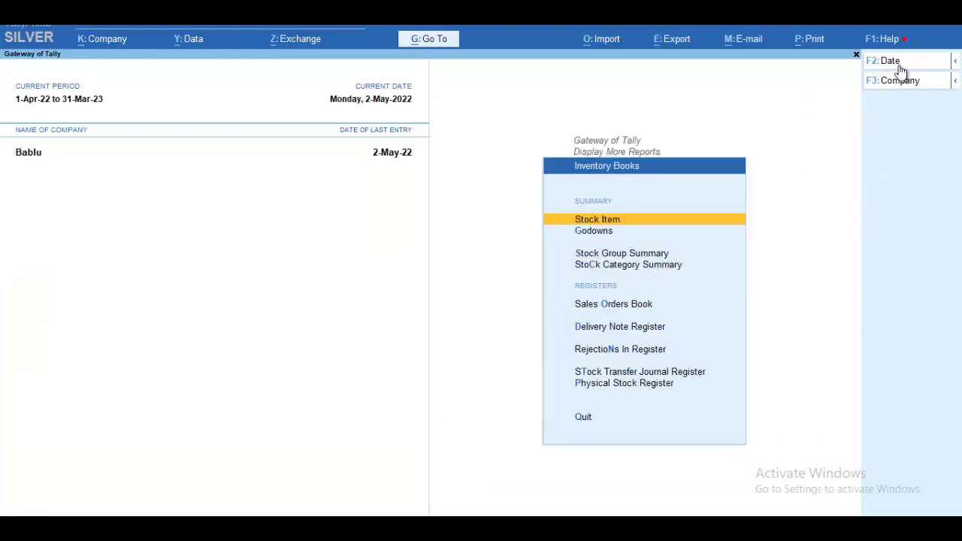
key("Down")
key("Down")
key("Down")
key("Down")
key("Down")
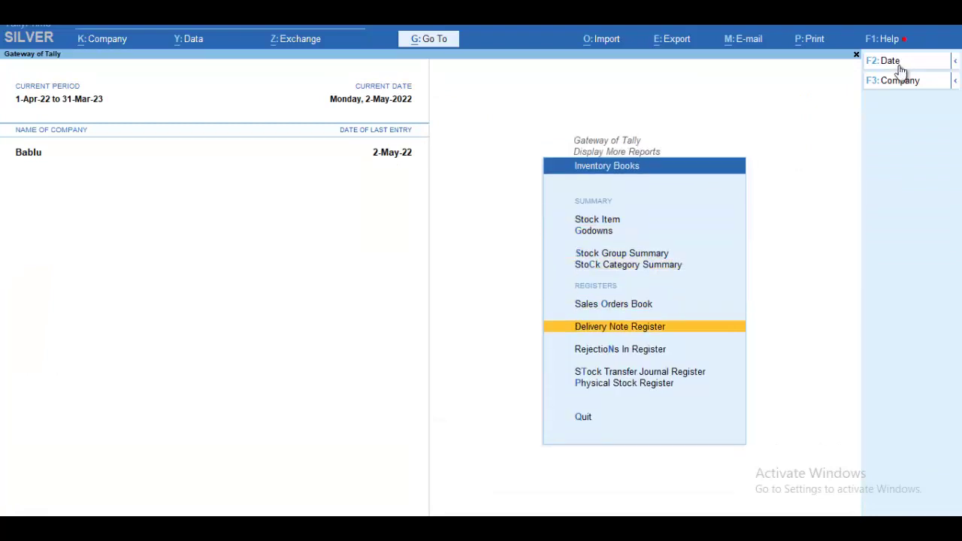
key("Up")
key("Return")
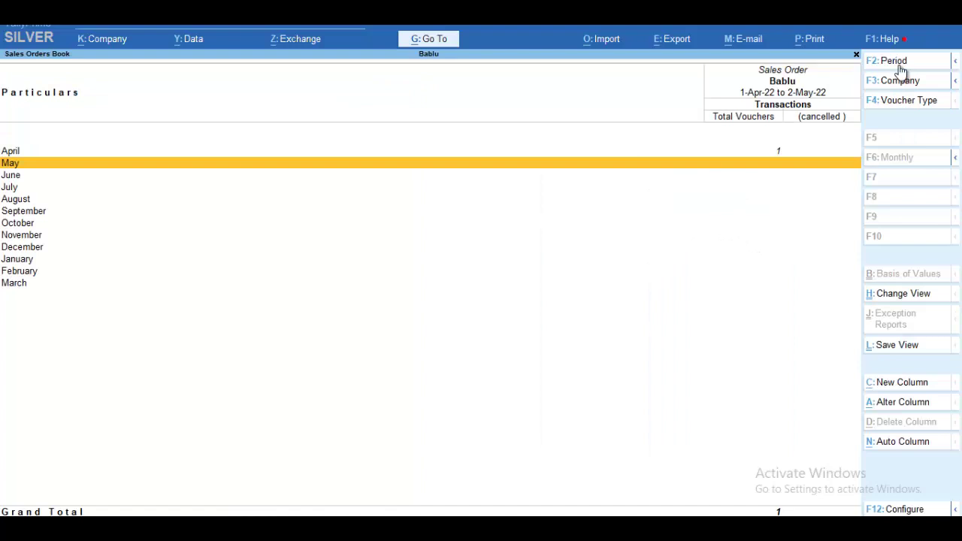
View the April sales orders, and close the Sales Orders Book.
key("Up")
key("Return")
key("Escape")
key("Escape")
key("Escape")
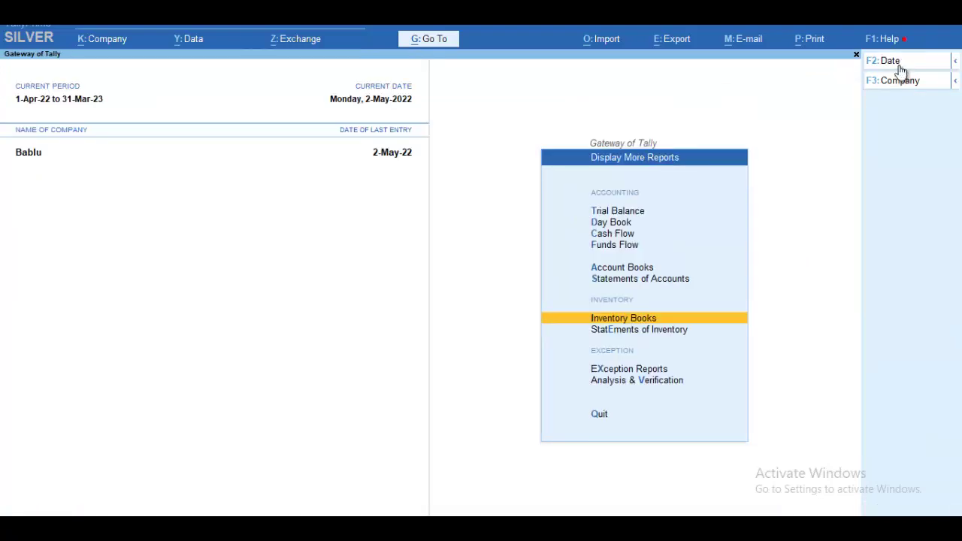
Open the Sales Order Outstandings reports from the statements of inventory.
key("Down")
key("Return")
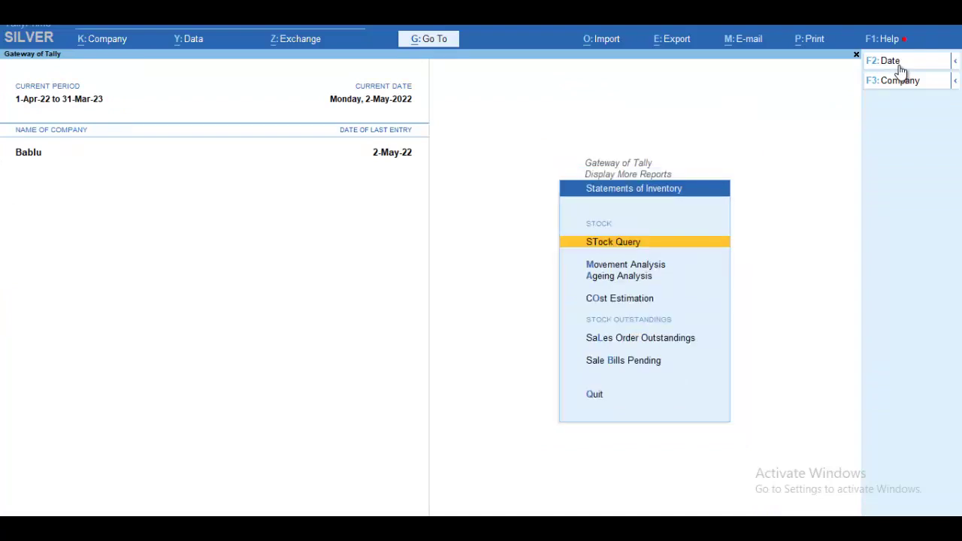
key("Down")
key("Down")
key("Down")
key("Down")
key("Down")
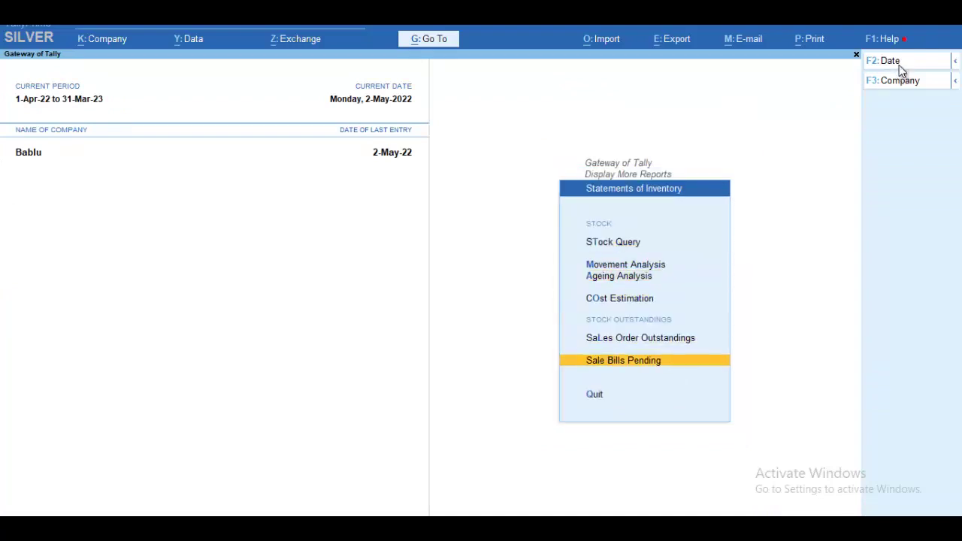
key("Up")
key("Return")
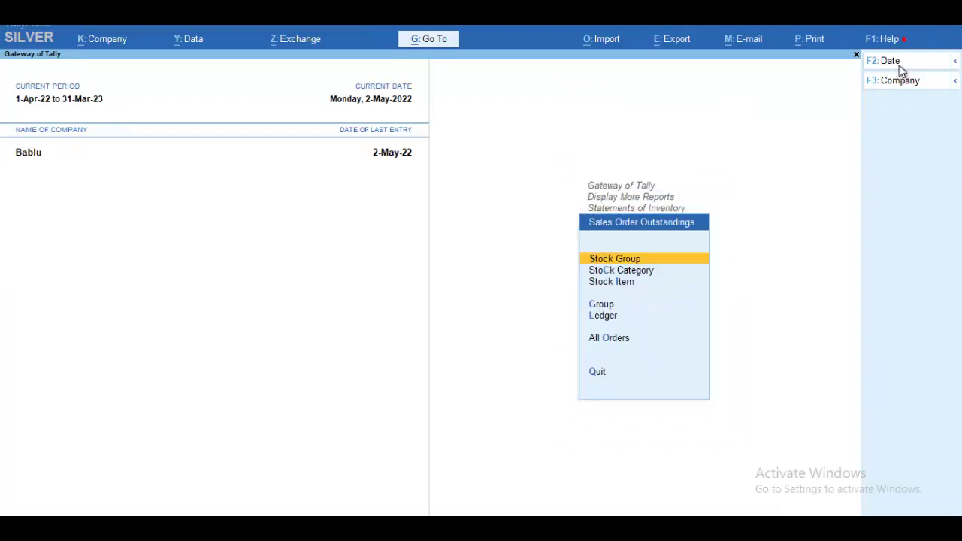
Examine the outstanding sales orders by stock item for Birla 43 Grade in detailed view, and close the reports.
key("Down")
key("Down")
key("Return")
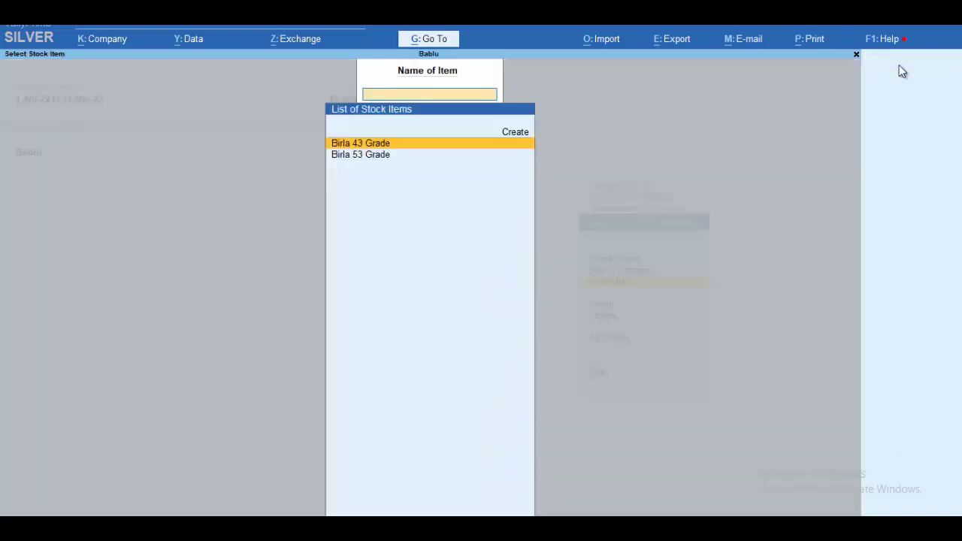
key("Return")
key("Return")
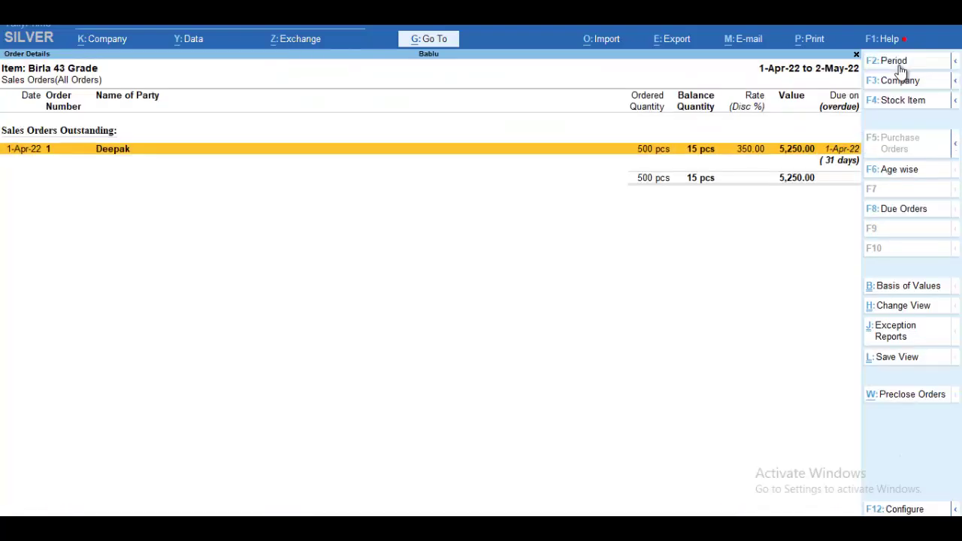
key("alt+F1")
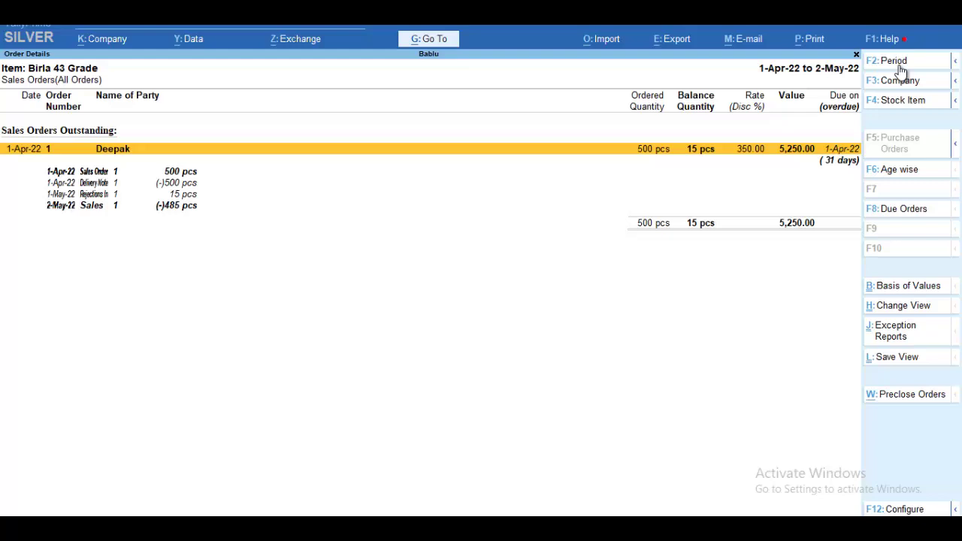
key("Escape")
key("Escape")
key("Escape")
key("Escape")
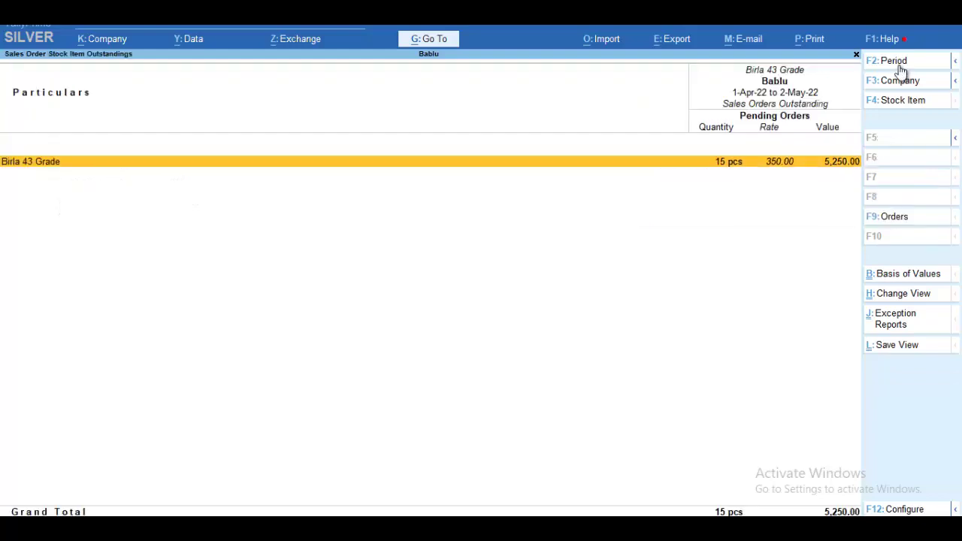
key("Escape")
key("Escape")
key("Escape")
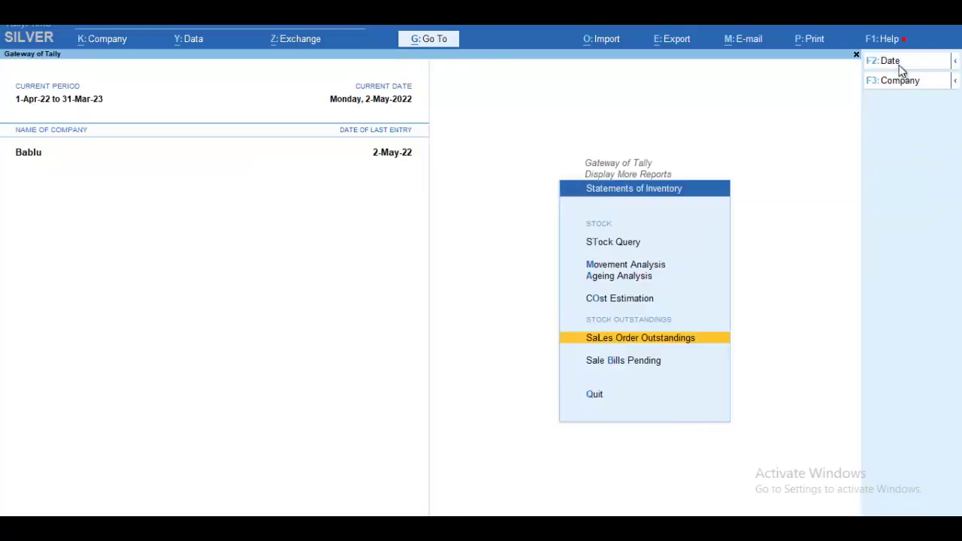